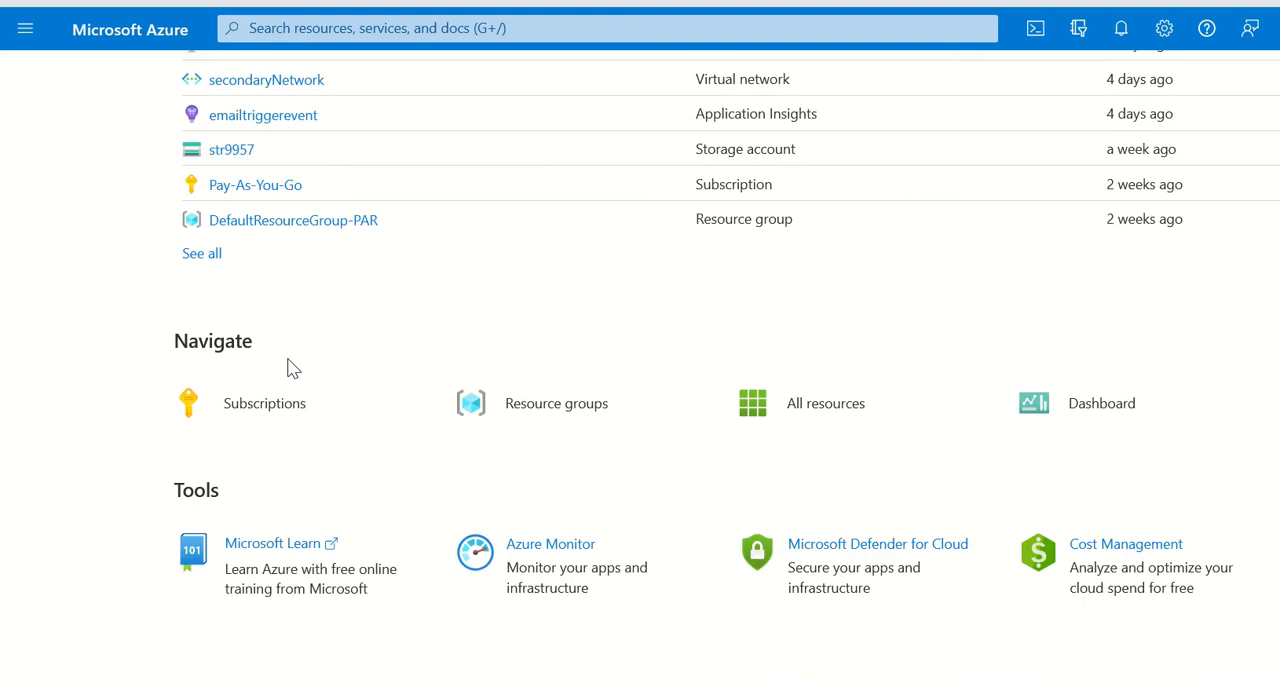
# Step: Open the resource locks of the Pay-As-You-Go subscription
pyautogui.scroll(2, 314, 300)
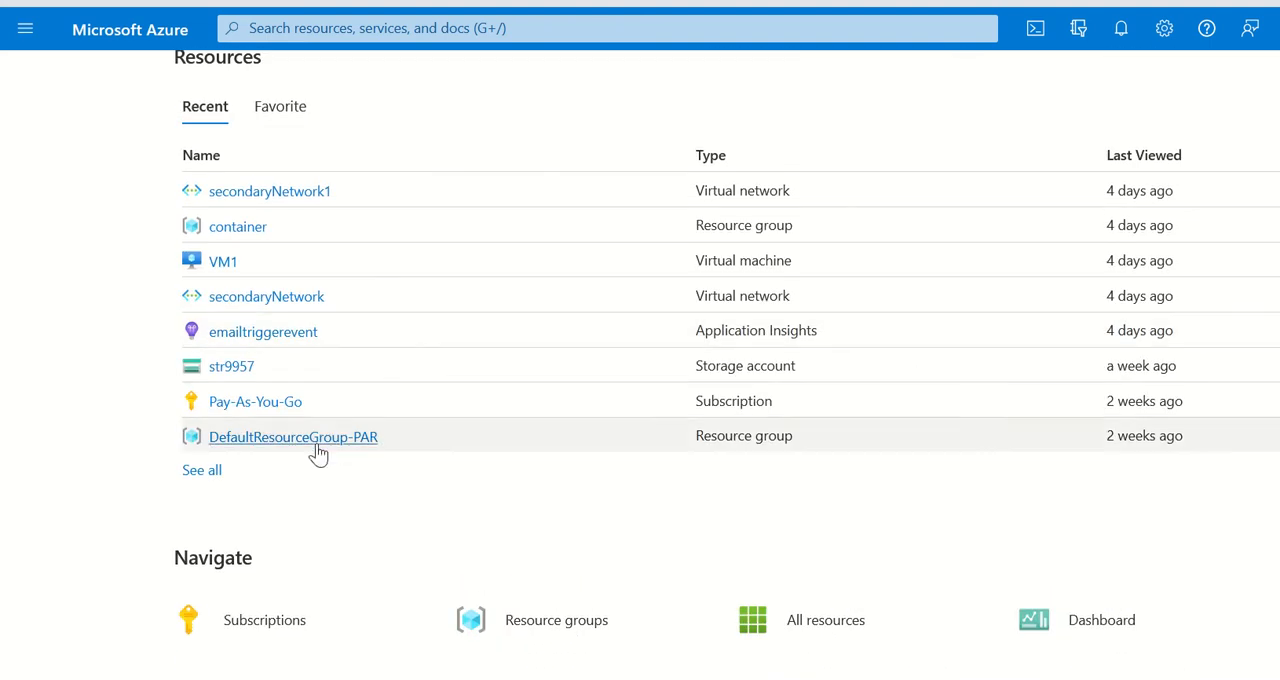
pyautogui.click(259, 401)
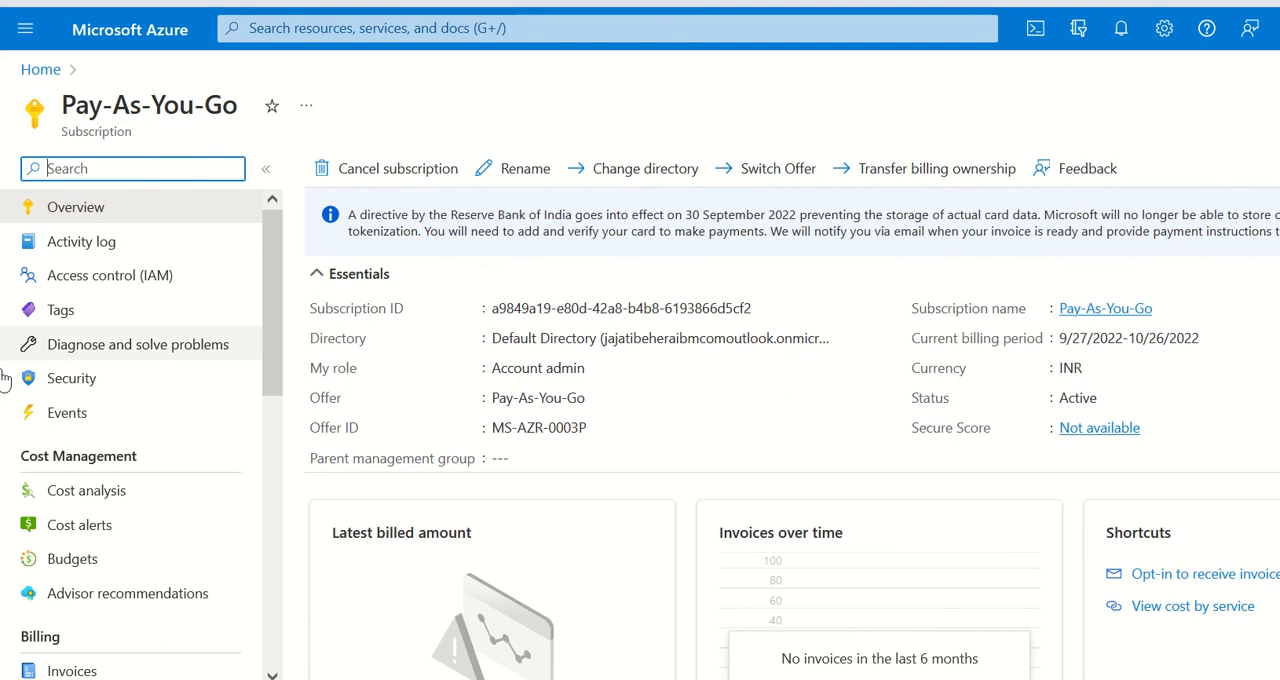
pyautogui.scroll(-10, 135, 410)
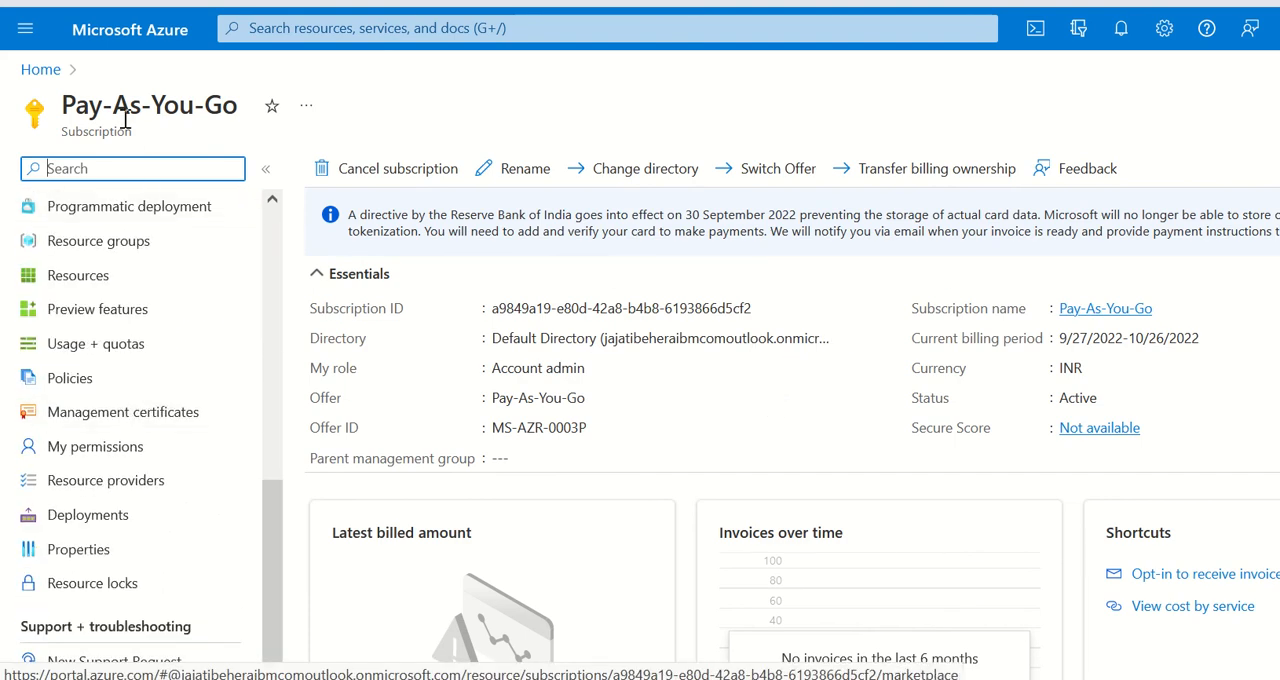
pyautogui.scroll(10, 157, 337)
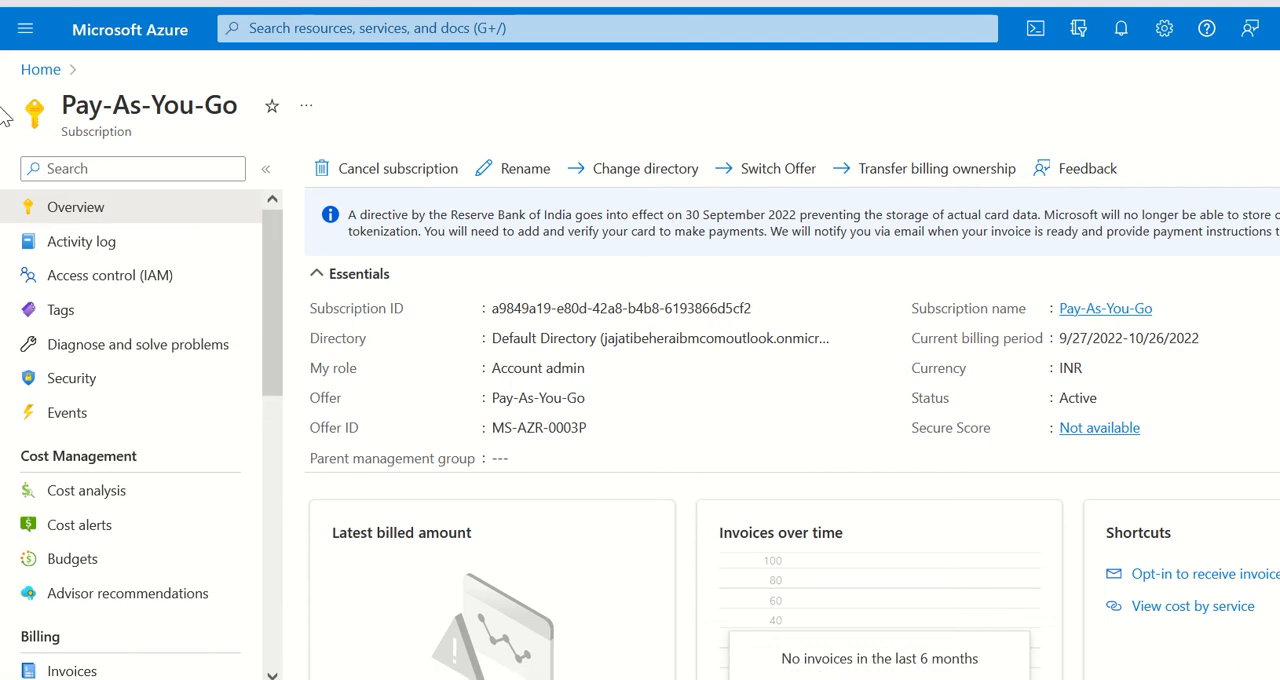
pyautogui.scroll(-7, 200, 345)
pyautogui.scroll(5, 195, 368)
pyautogui.scroll(2, 195, 372)
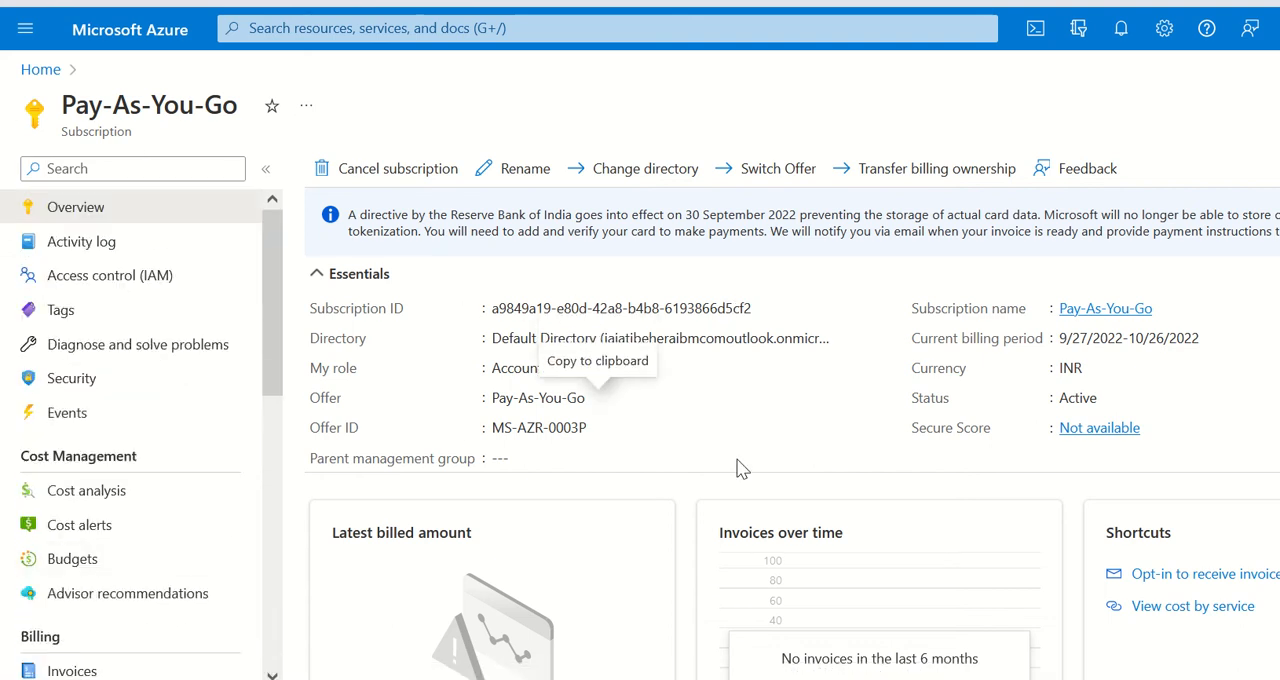
pyautogui.scroll(-10, 105, 370)
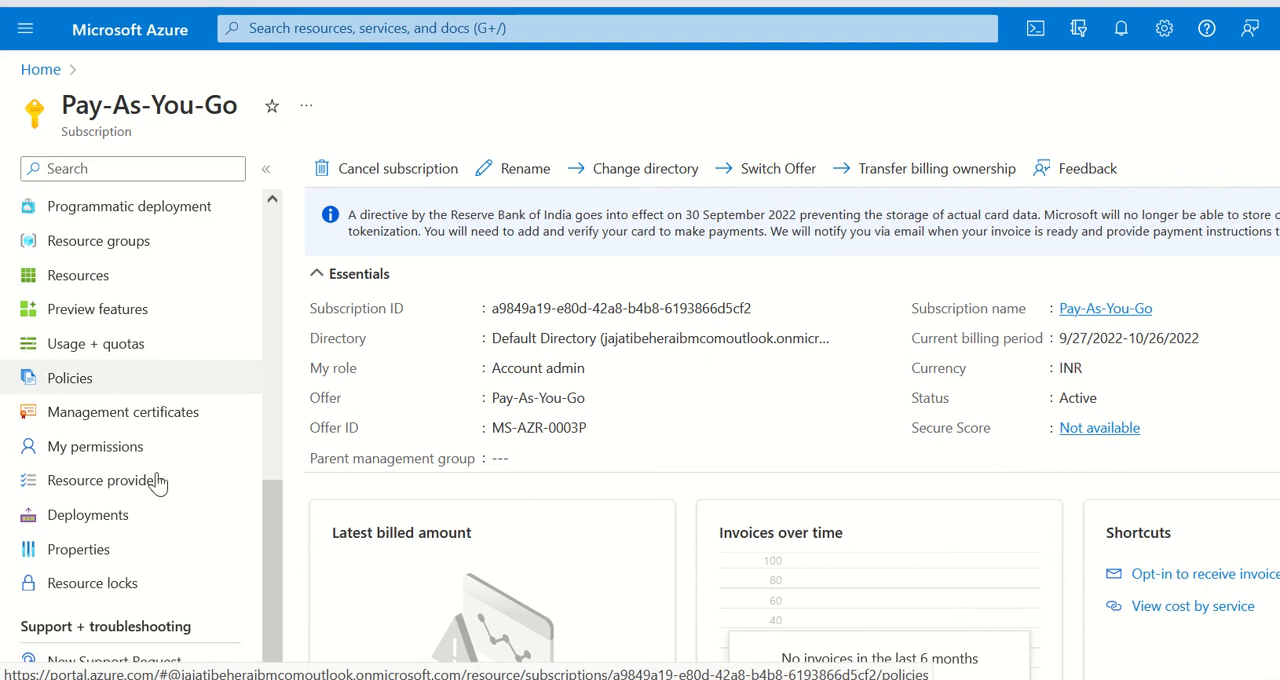
pyautogui.click(106, 584)
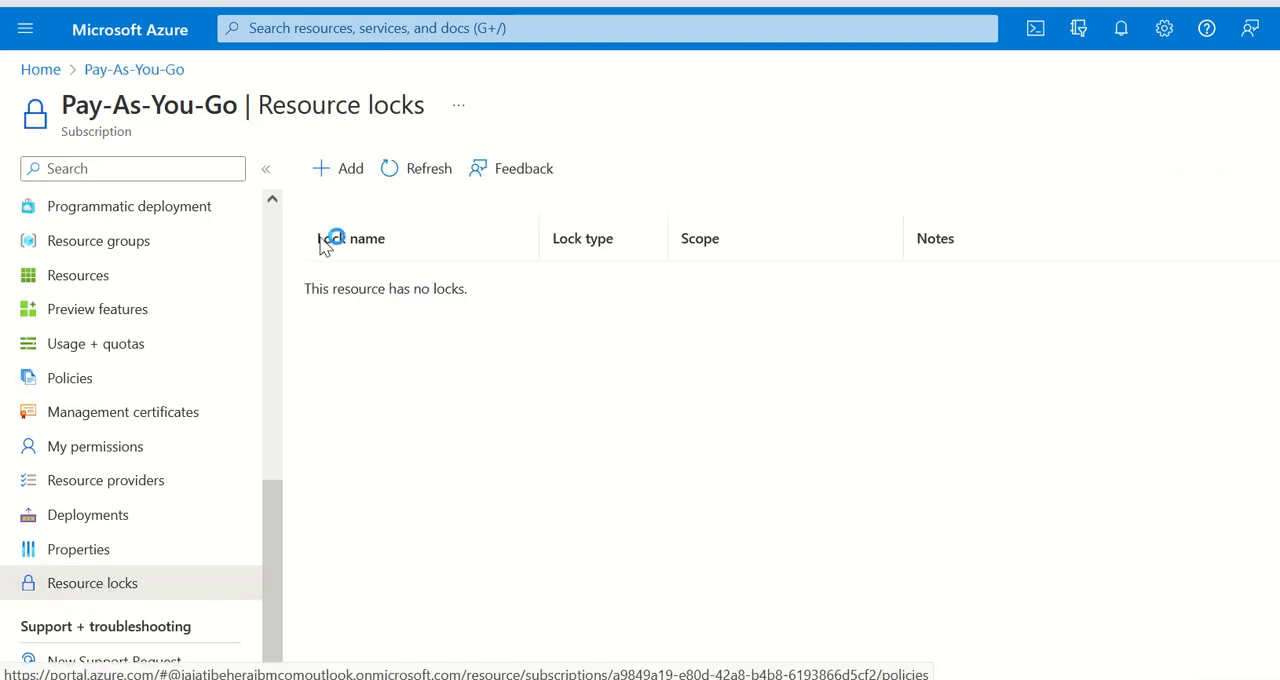
# Step: Add a Read-only lock named lock-subscription to the subscription with the note "lock is applied on subscription level"
pyautogui.click(320, 184)
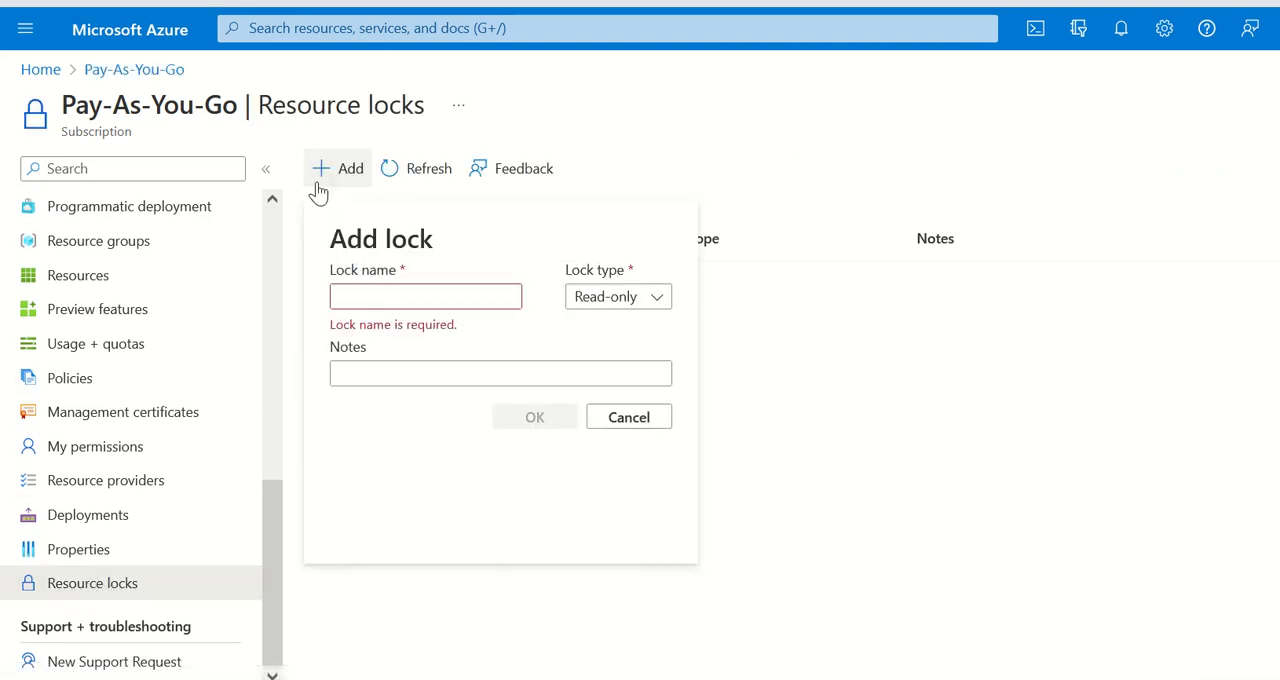
pyautogui.click(404, 293)
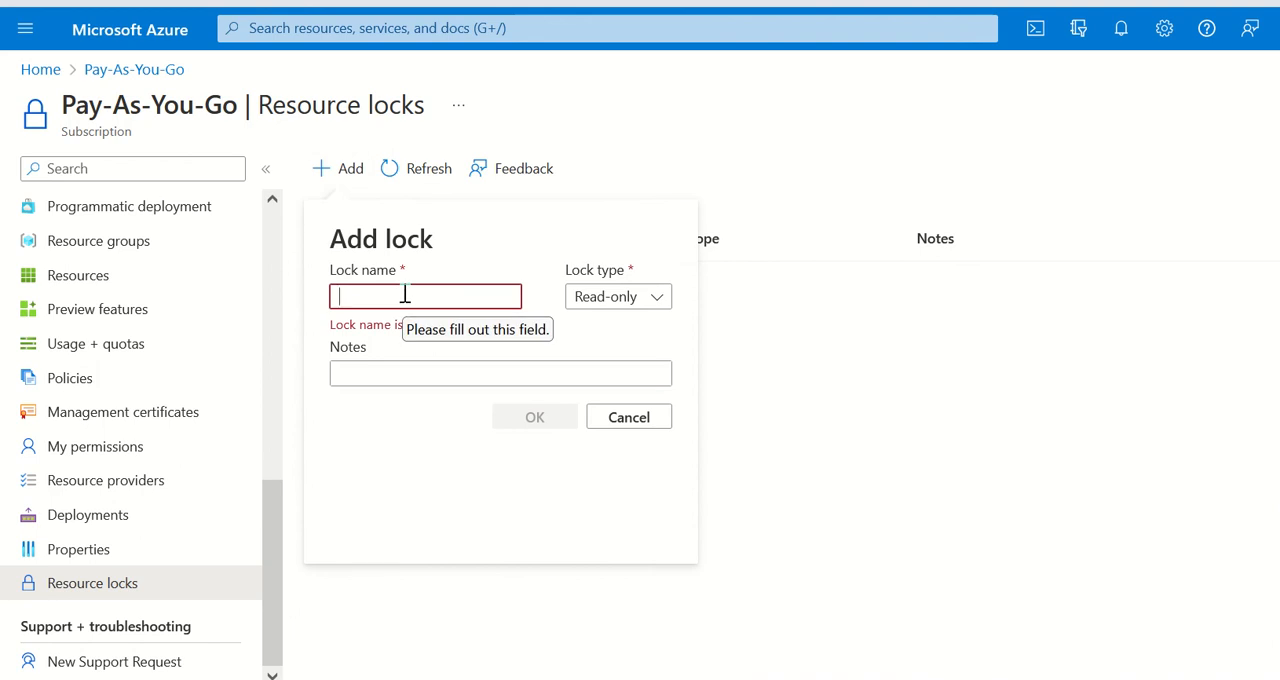
pyautogui.write('l')
pyautogui.press('BackSpace')
pyautogui.write('lock-subscription')
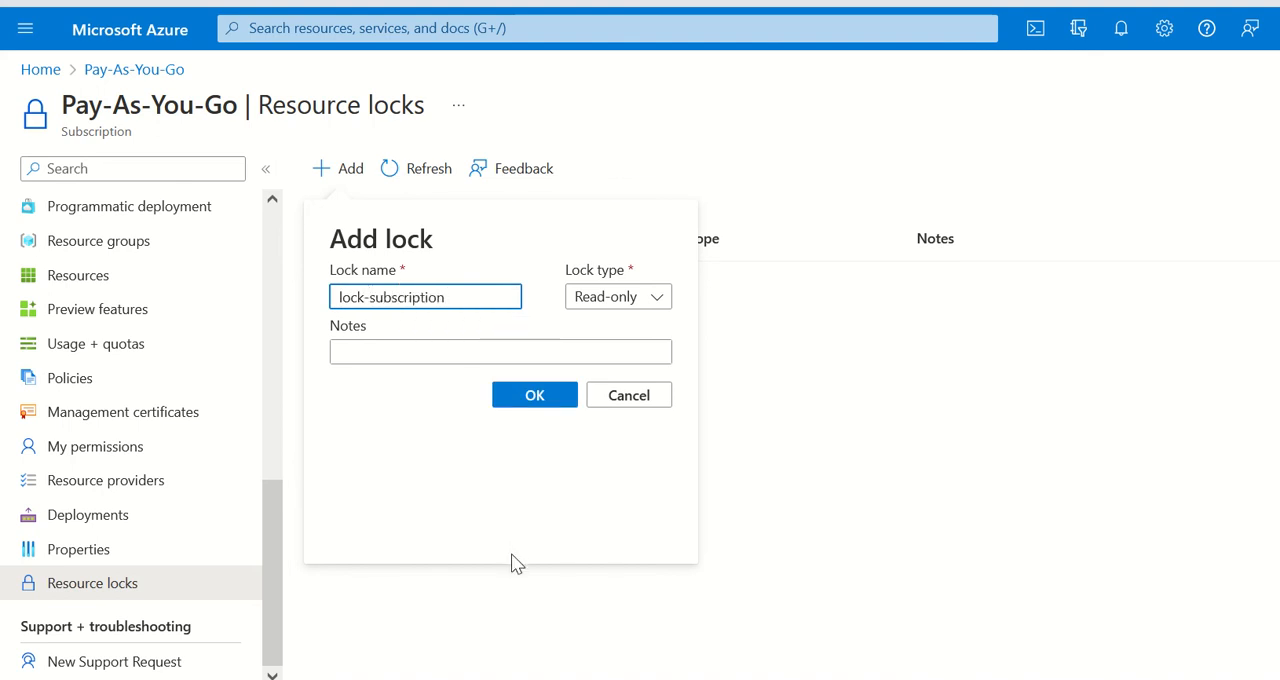
pyautogui.click(425, 353)
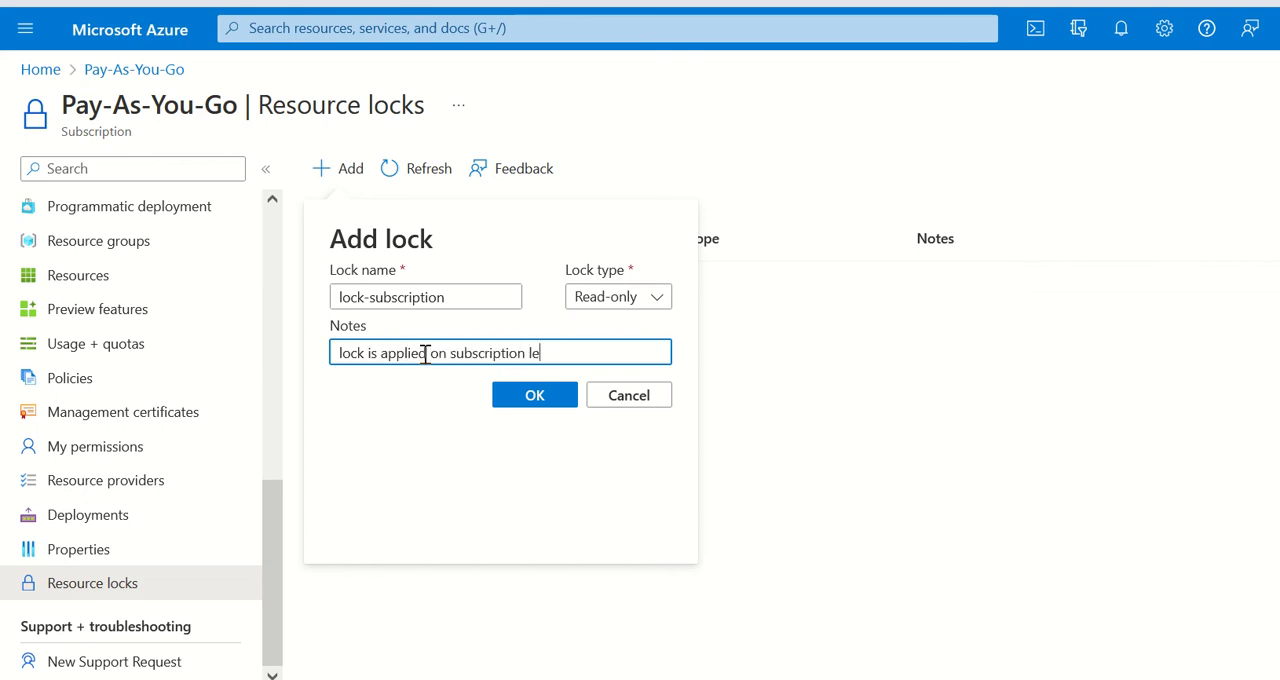
pyautogui.click(622, 302)
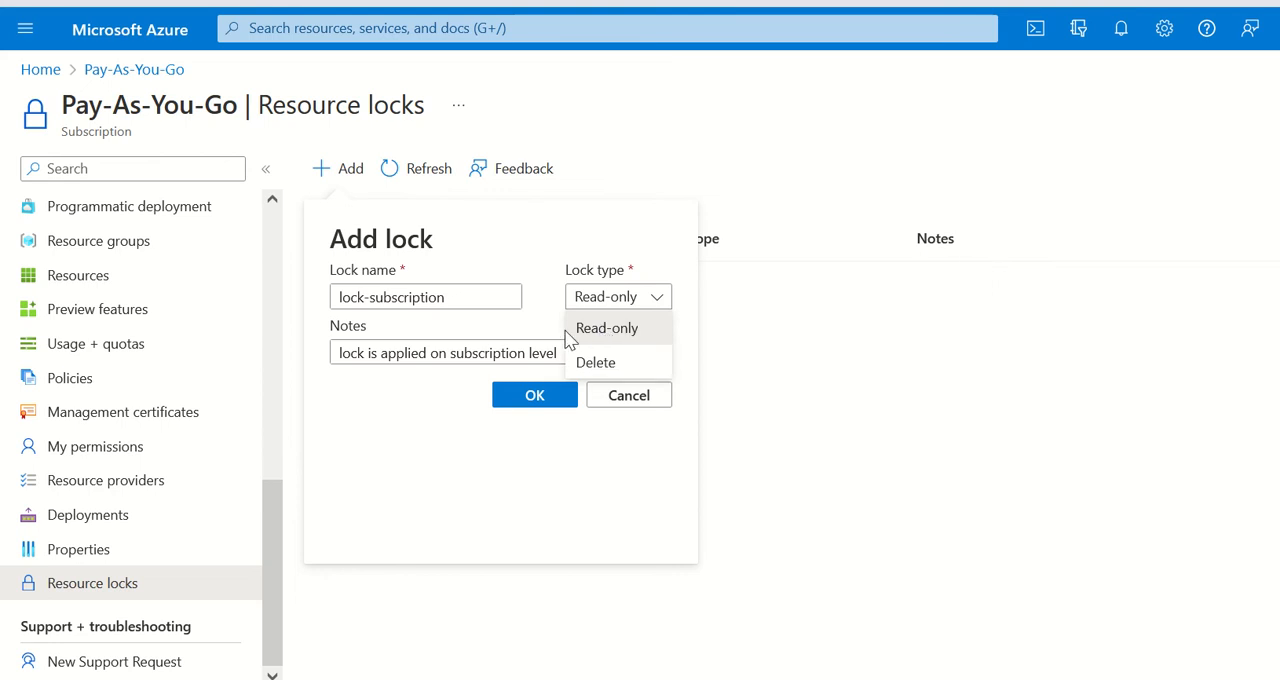
pyautogui.click(532, 400)
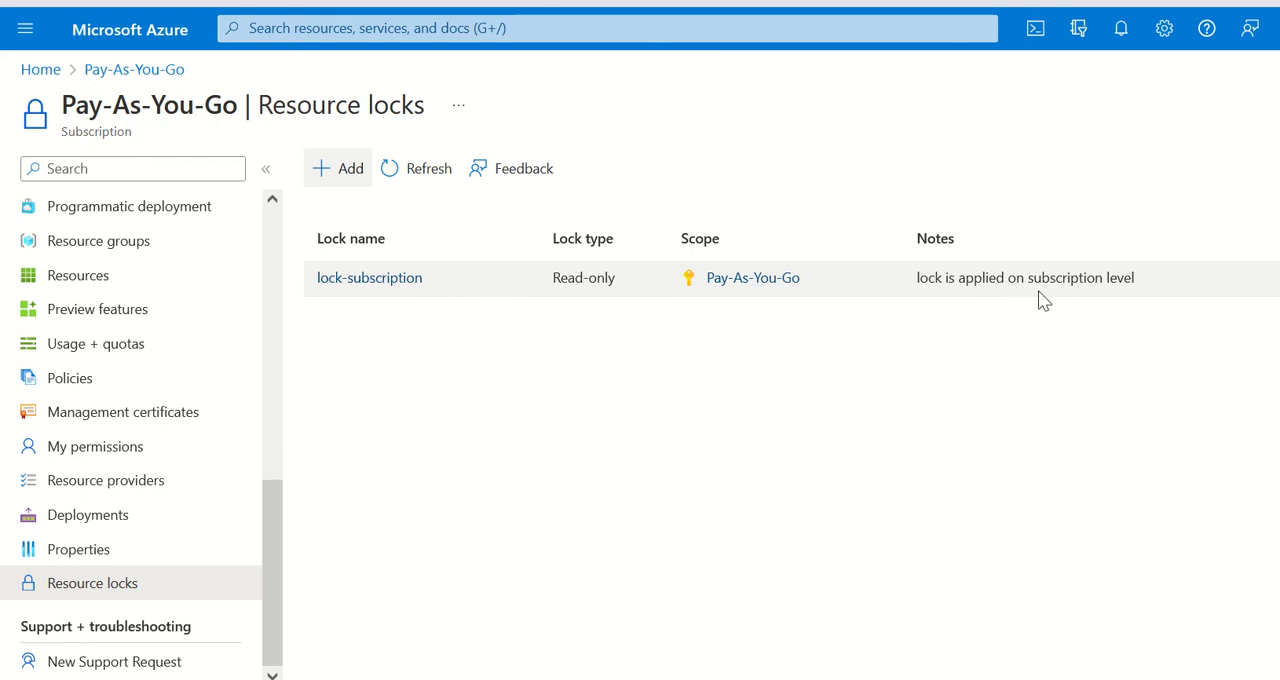
# Step: Go back to the home page and list the resource groups of the Pay-As-You-Go subscription
pyautogui.scroll(10, 157, 360)
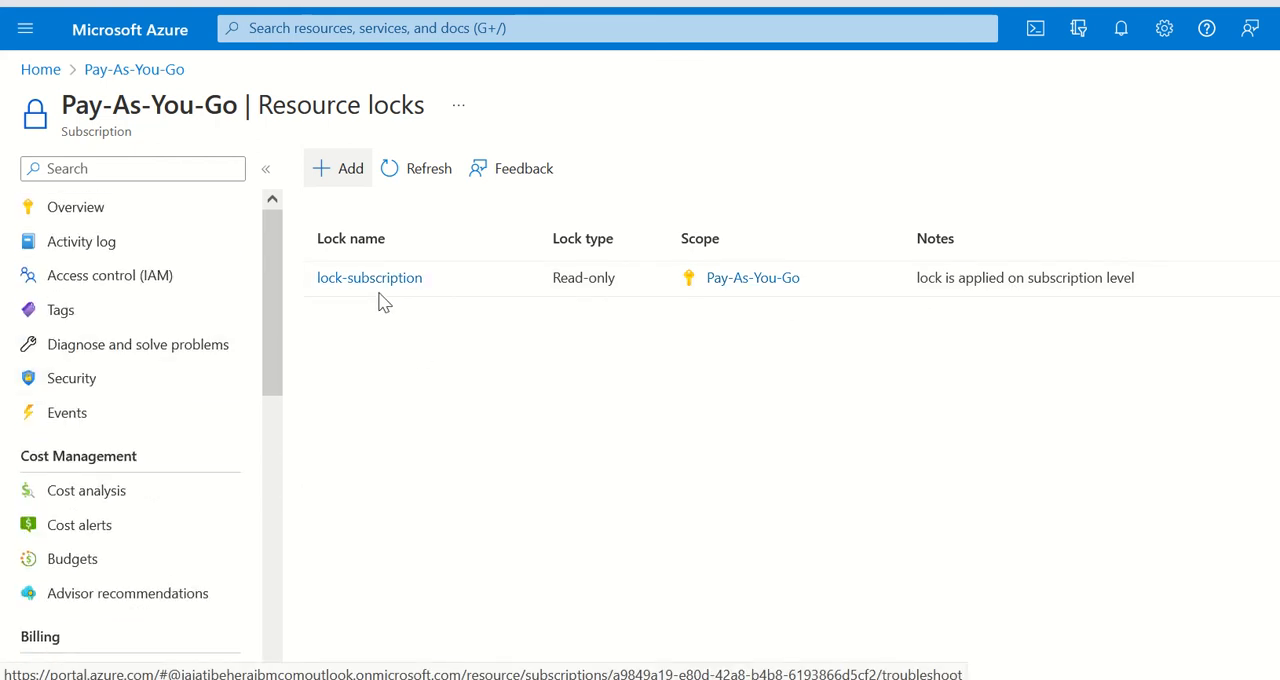
pyautogui.click(131, 46)
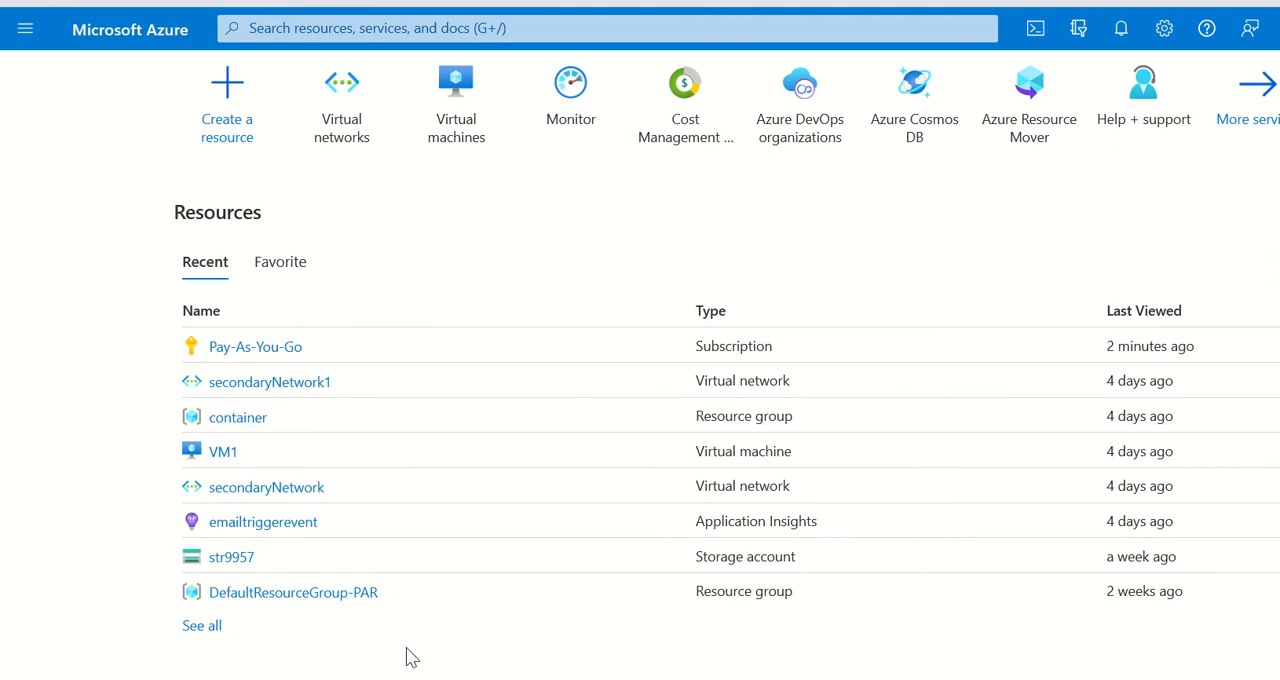
pyautogui.click(224, 348)
pyautogui.scroll(-3, 255, 413)
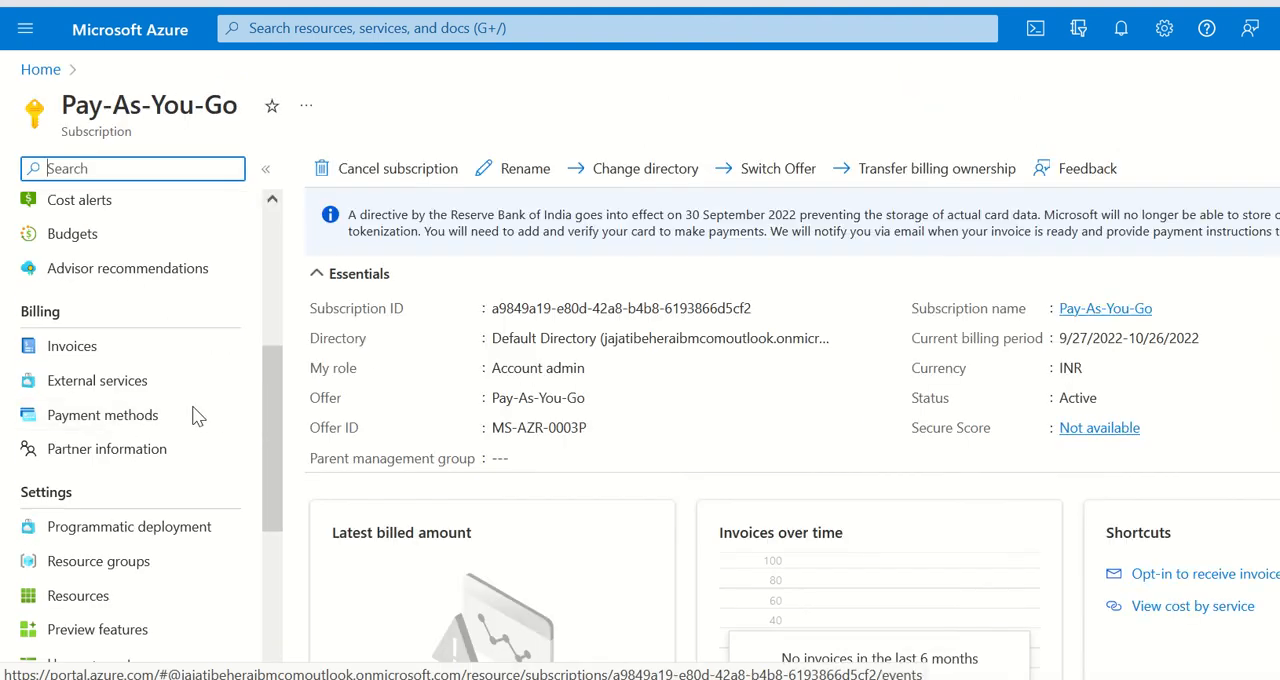
pyautogui.scroll(-4, 205, 415)
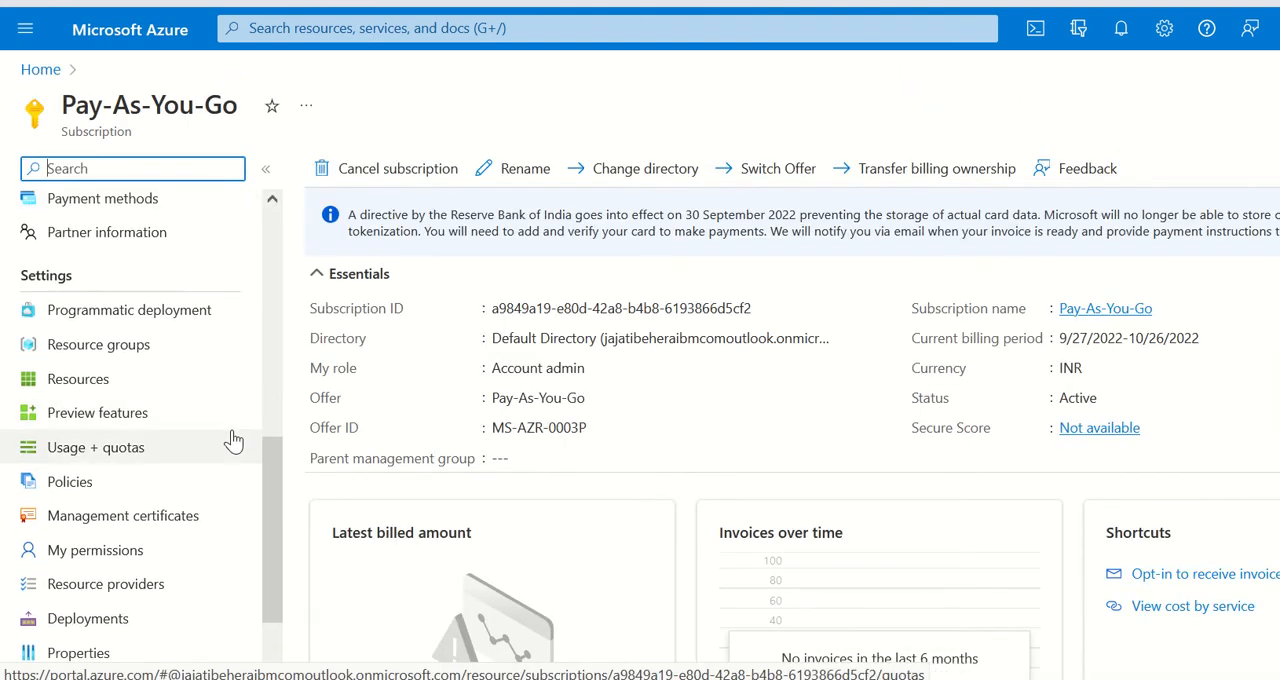
pyautogui.scroll(2, 236, 440)
pyautogui.scroll(-1, 200, 450)
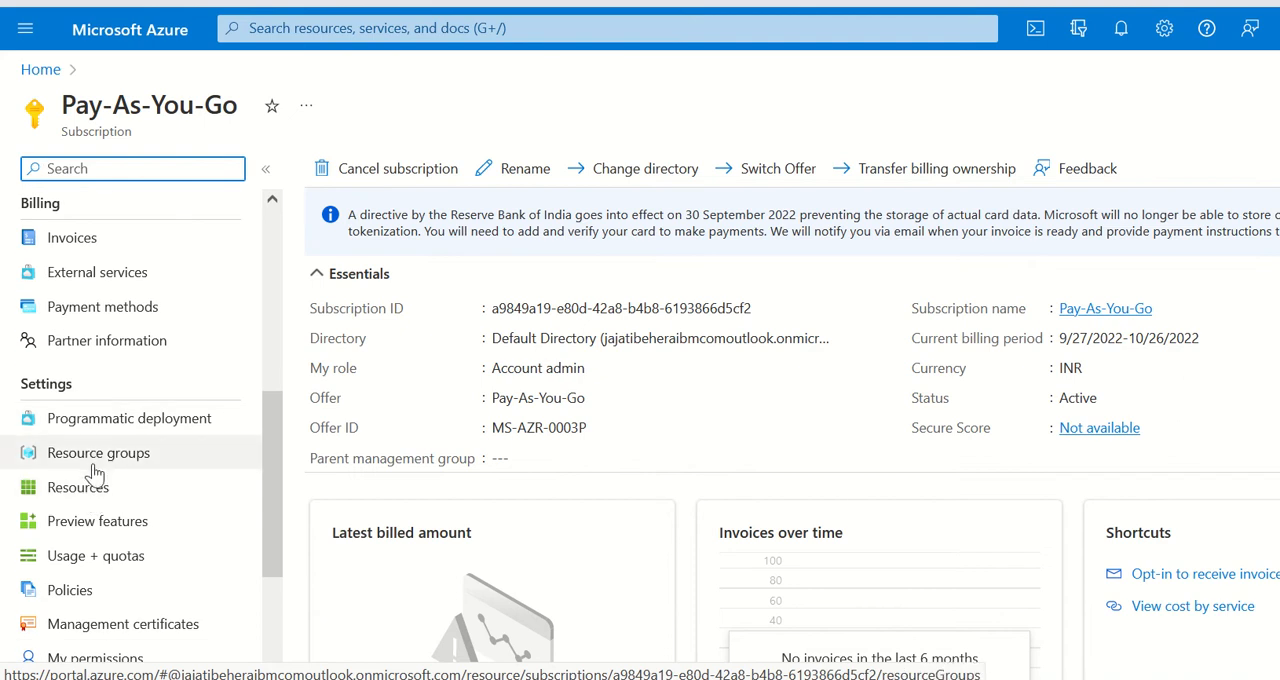
pyautogui.click(96, 465)
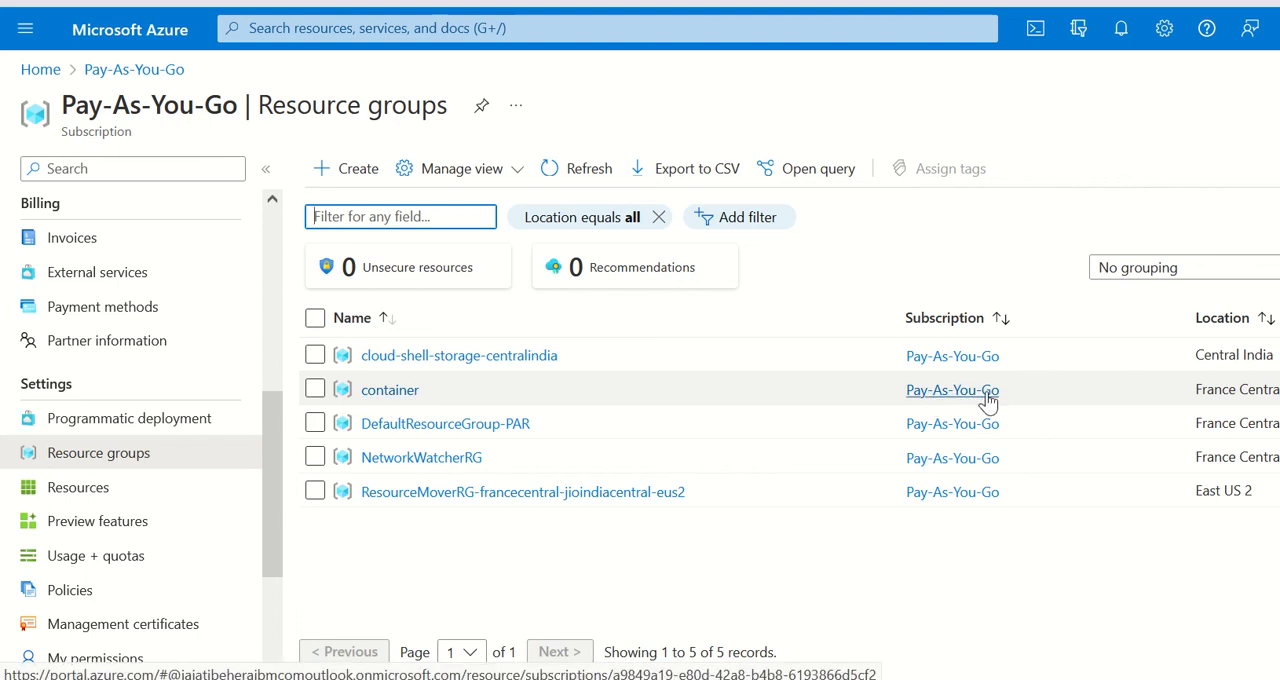
# Step: Open the container resource group and view its locks
pyautogui.click(375, 393)
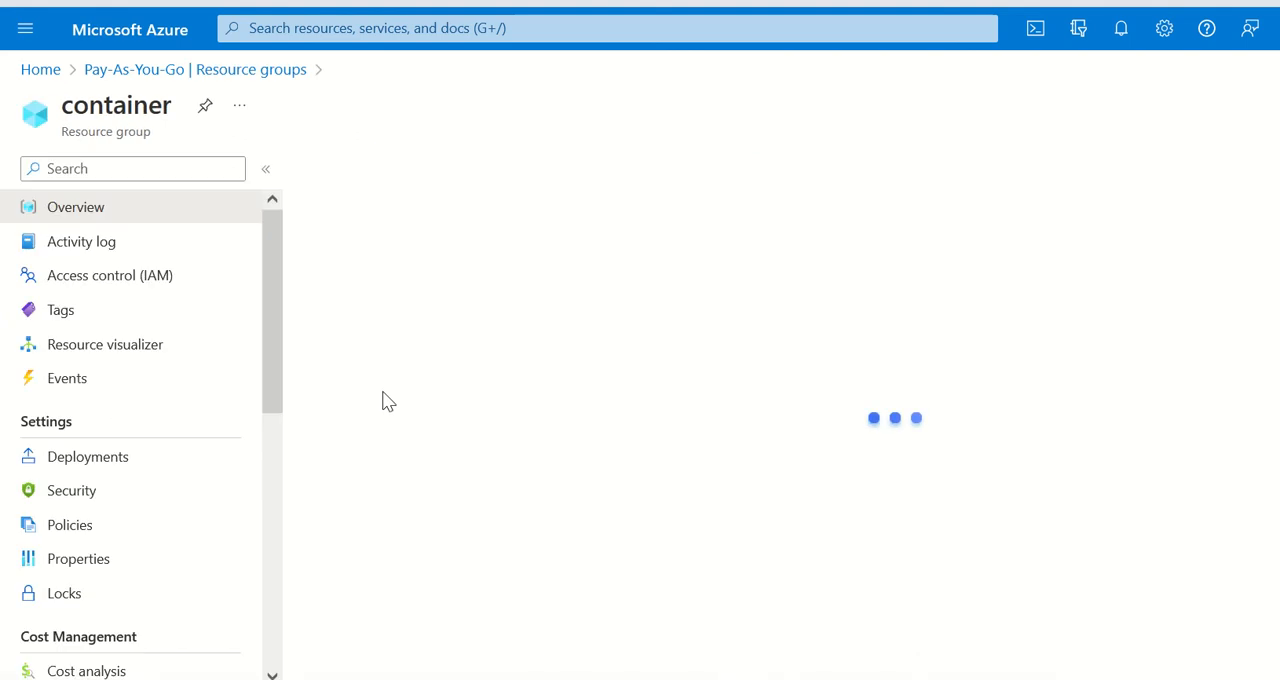
pyautogui.scroll(-5, 180, 490)
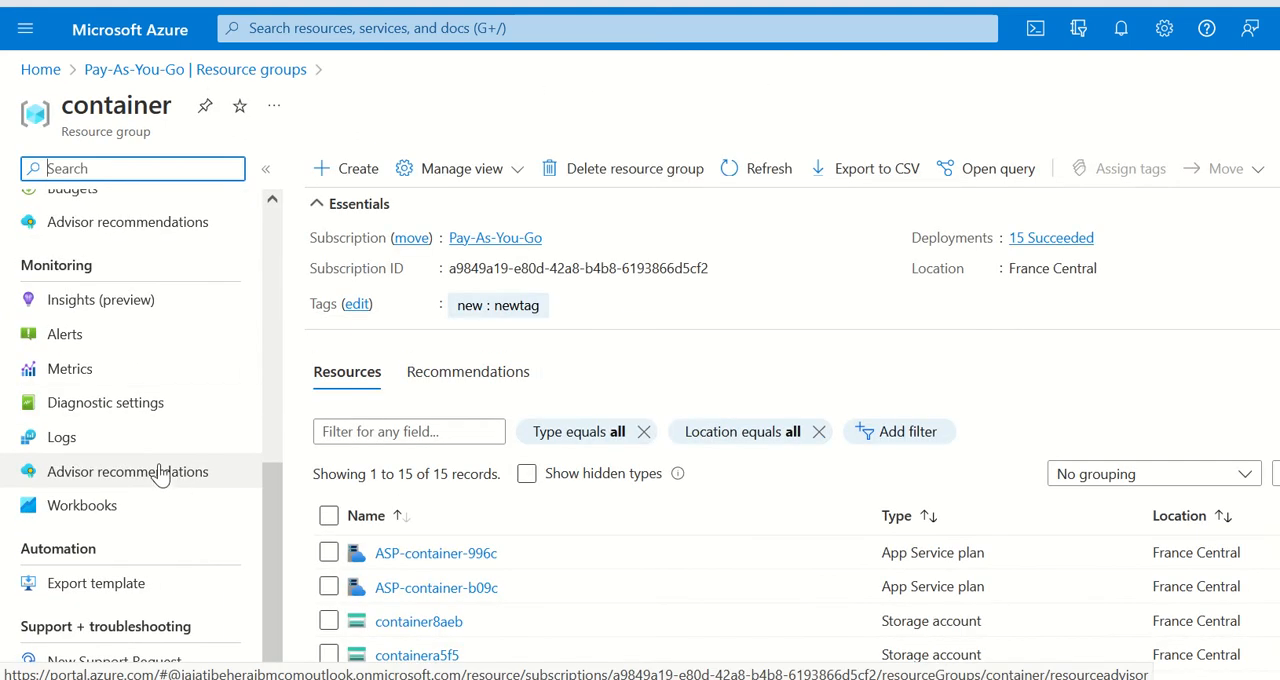
pyautogui.scroll(4, 155, 522)
pyautogui.click(80, 484)
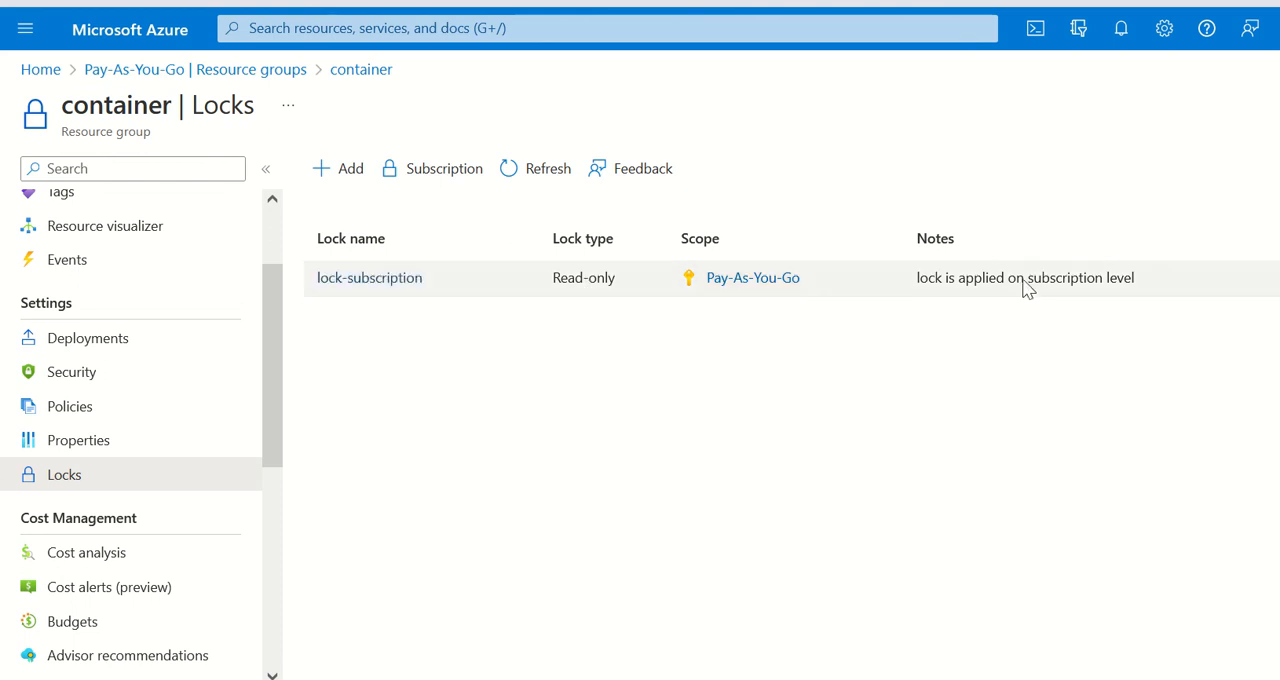
# Step: Return to the Pay-As-You-Go subscription from the home page and list its resources
pyautogui.scroll(2, 194, 429)
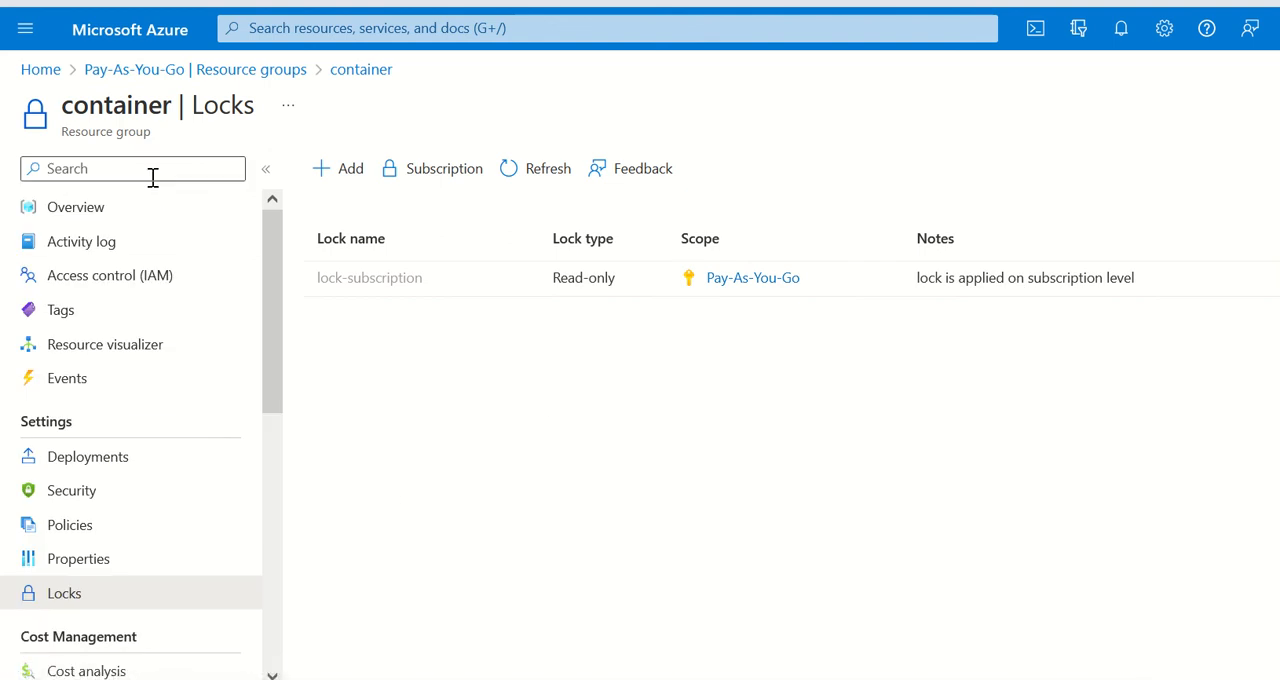
pyautogui.click(41, 70)
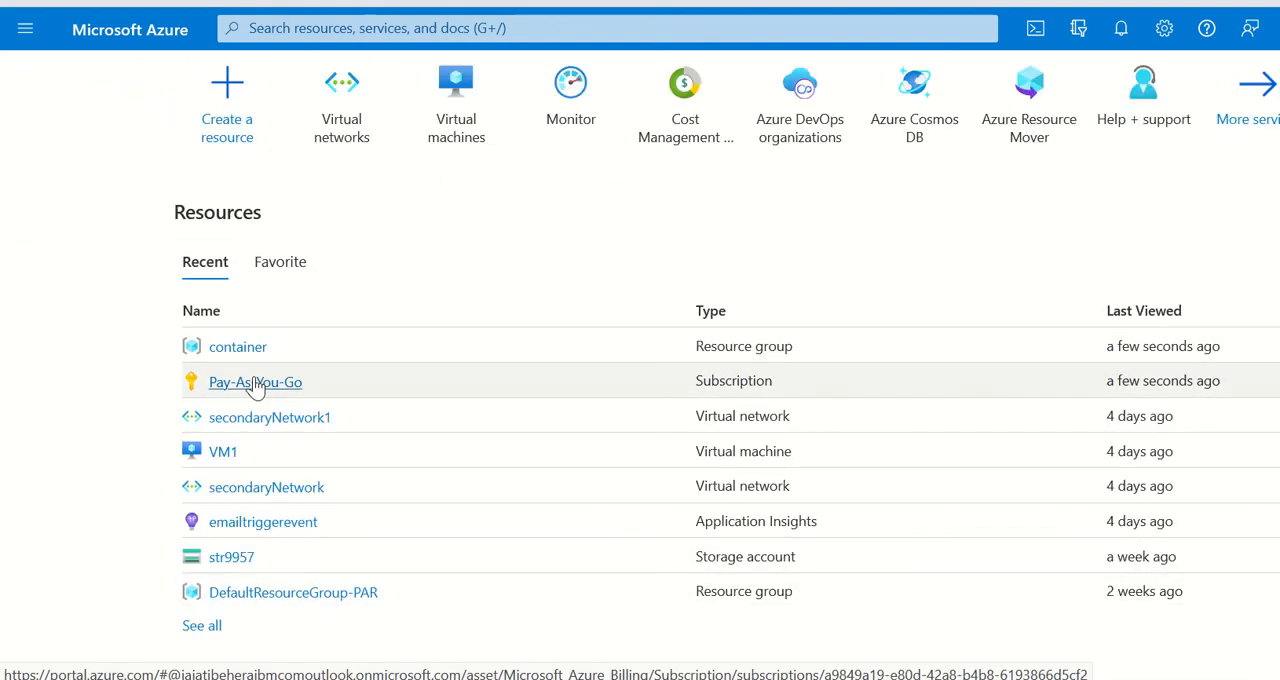
pyautogui.click(256, 385)
pyautogui.scroll(-3, 171, 500)
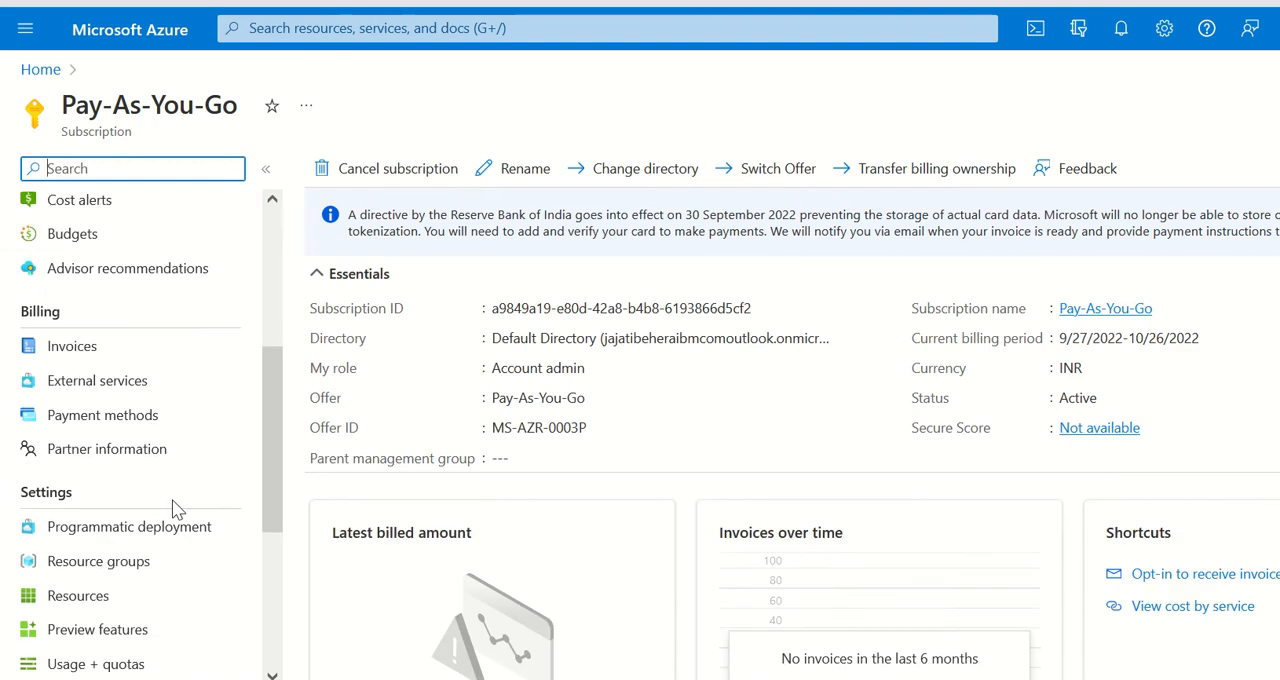
pyautogui.scroll(-2, 196, 492)
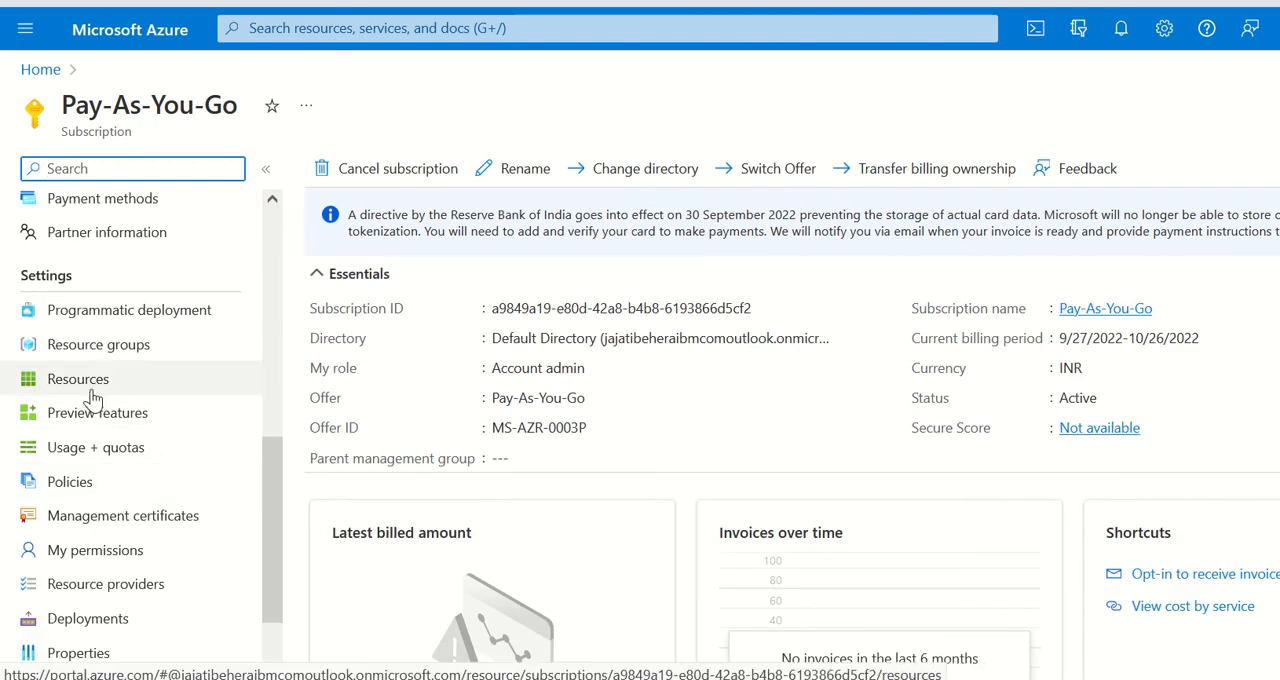
pyautogui.click(88, 392)
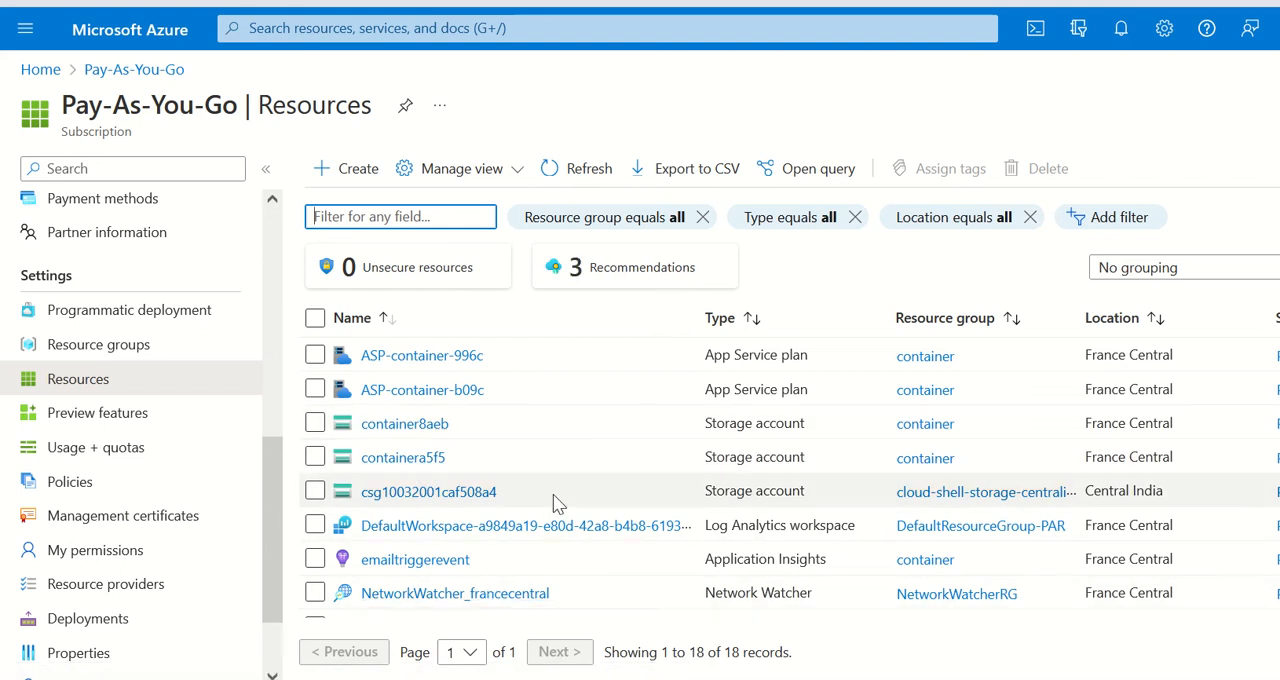
# Step: Open the ASP-container-996c App Service plan and examine the lock applied to it
pyautogui.click(400, 360)
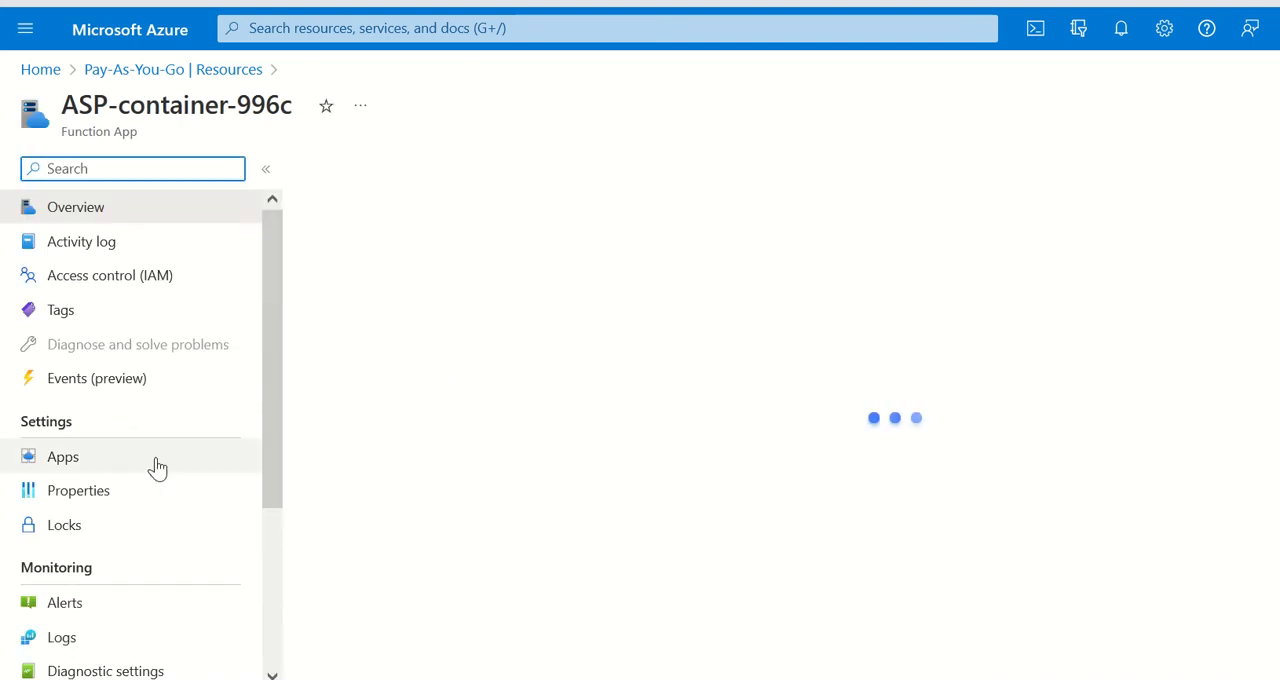
pyautogui.scroll(-2, 157, 466)
pyautogui.scroll(1, 91, 431)
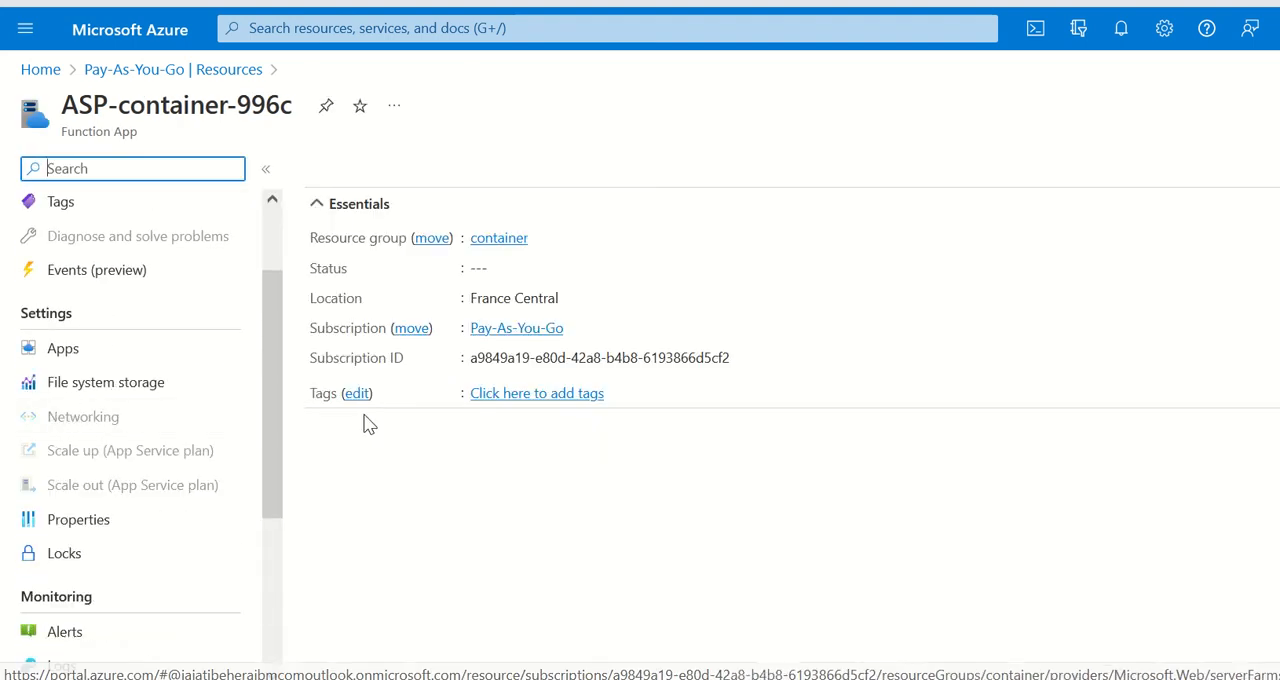
pyautogui.scroll(1, 149, 403)
pyautogui.scroll(-4, 149, 403)
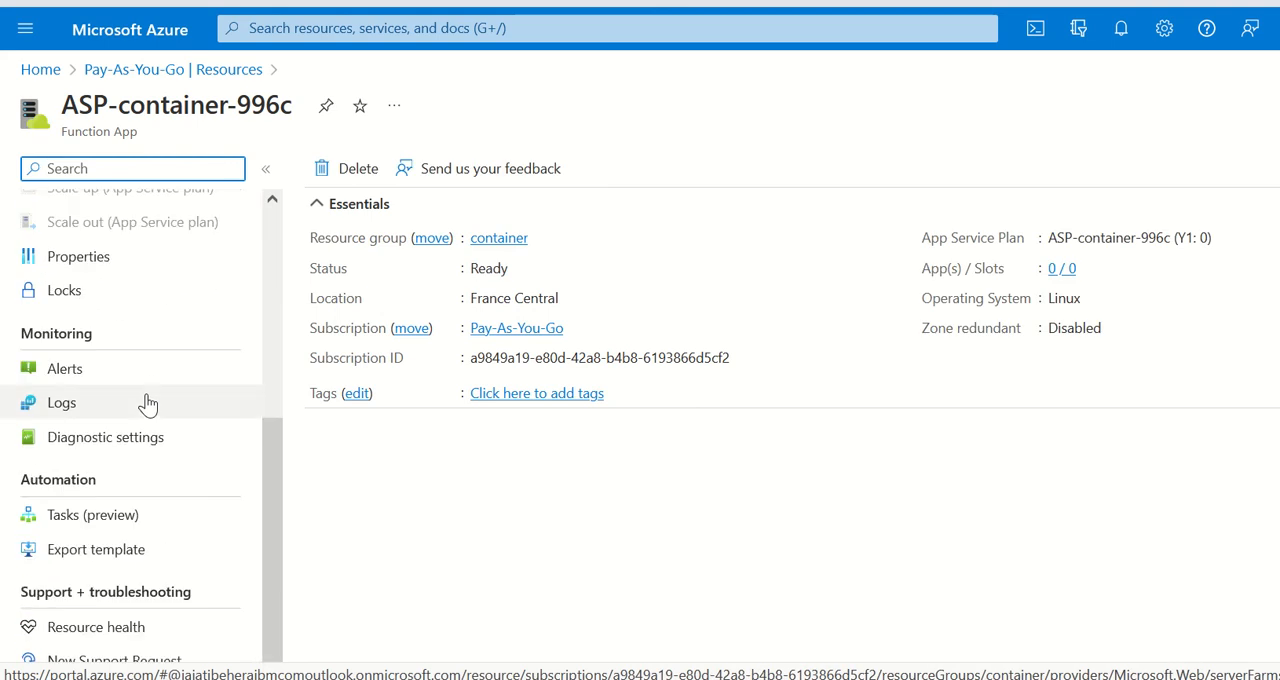
pyautogui.scroll(3, 157, 383)
pyautogui.scroll(-2, 157, 394)
pyautogui.click(66, 399)
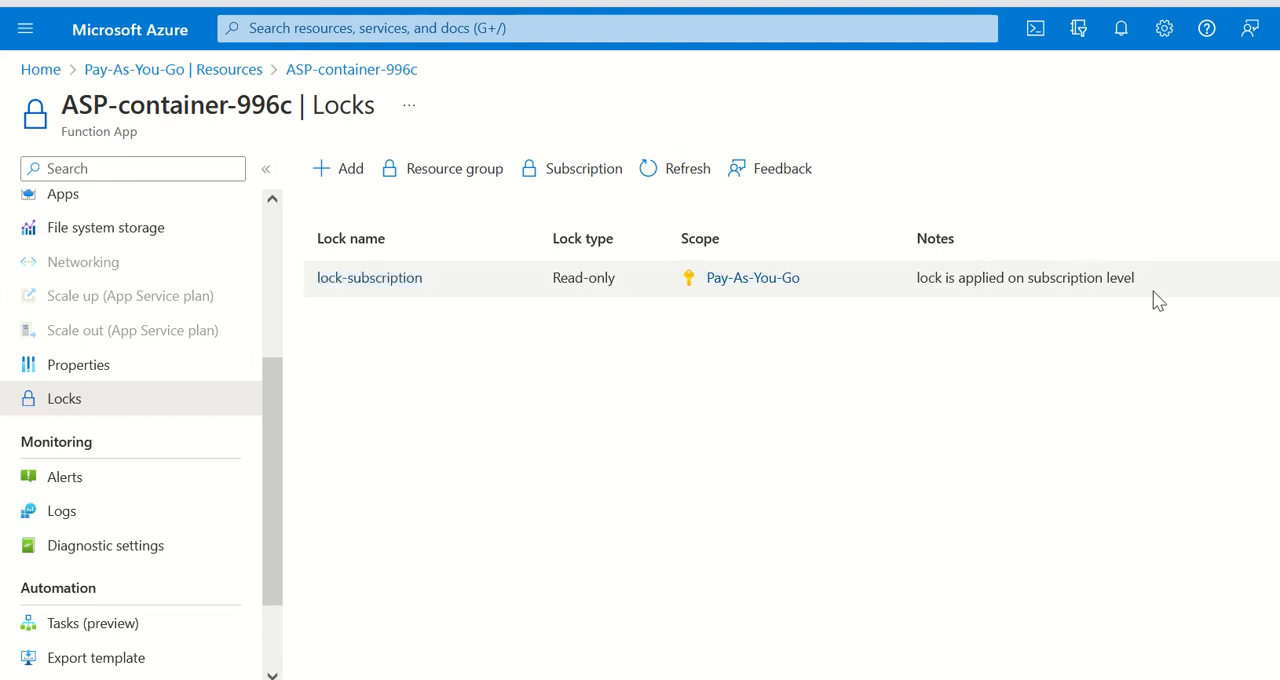
pyautogui.click(593, 290)
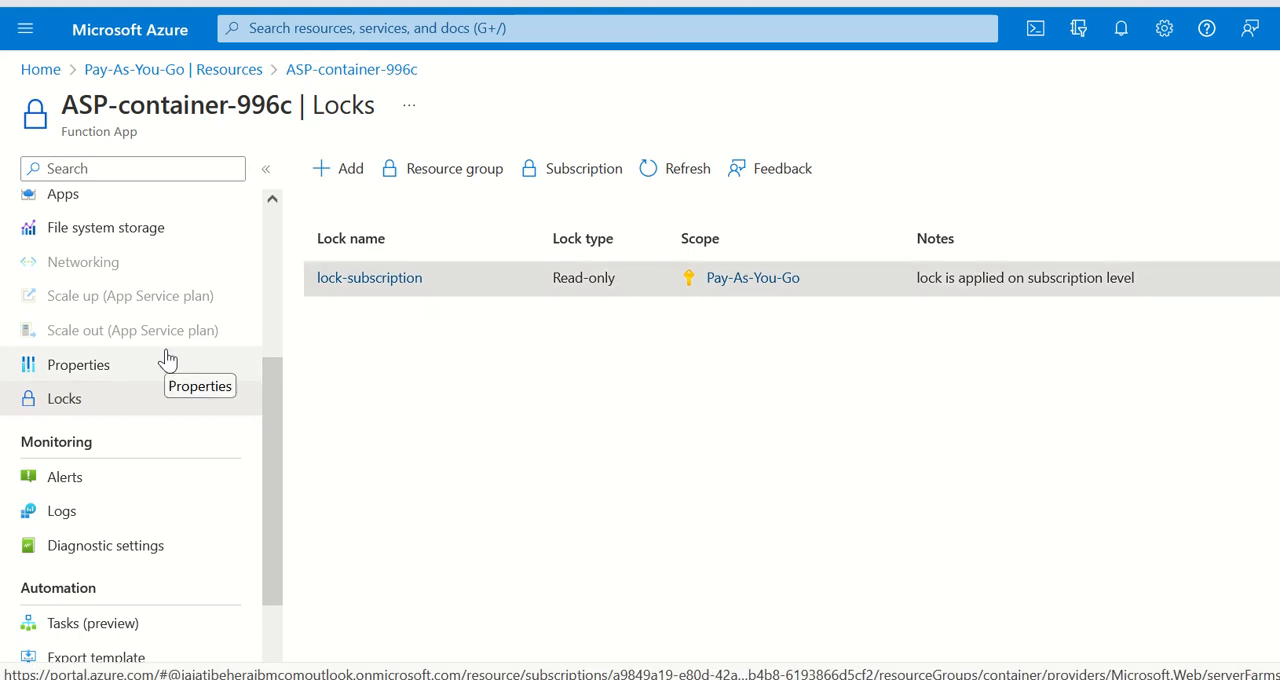
# Step: Try to delete the ASP-container-996c App Service plan from its overview
pyautogui.scroll(3, 197, 306)
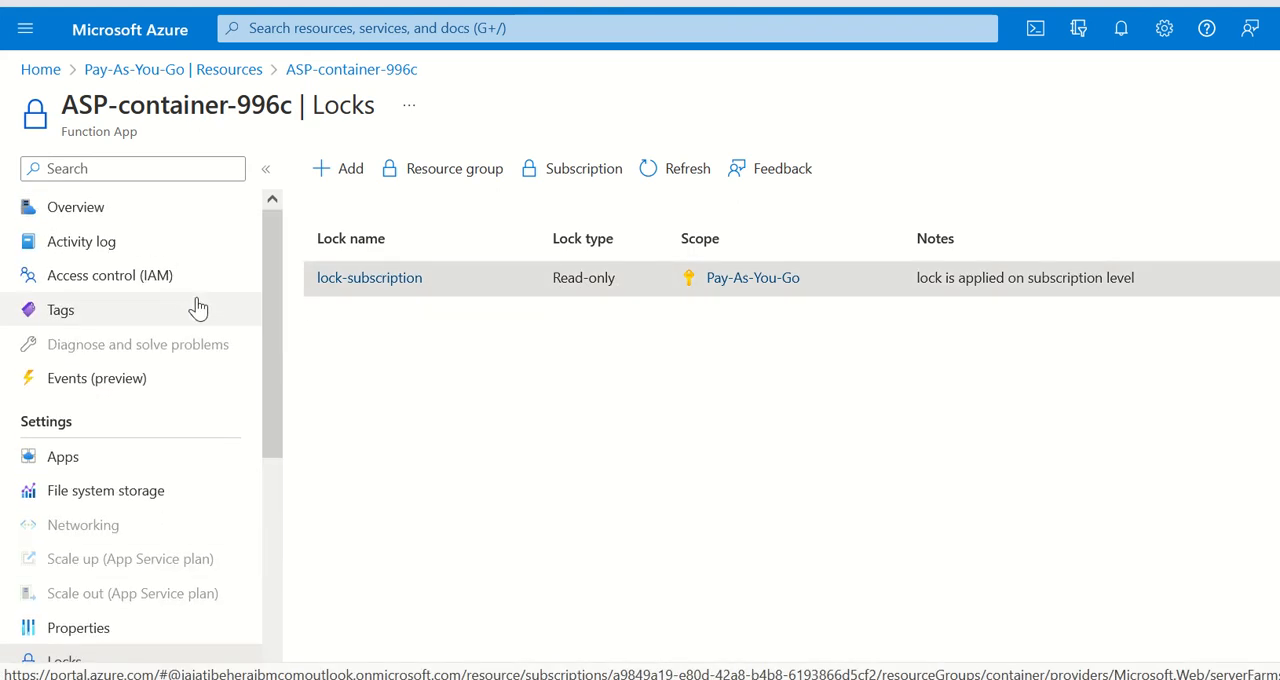
pyautogui.click(88, 214)
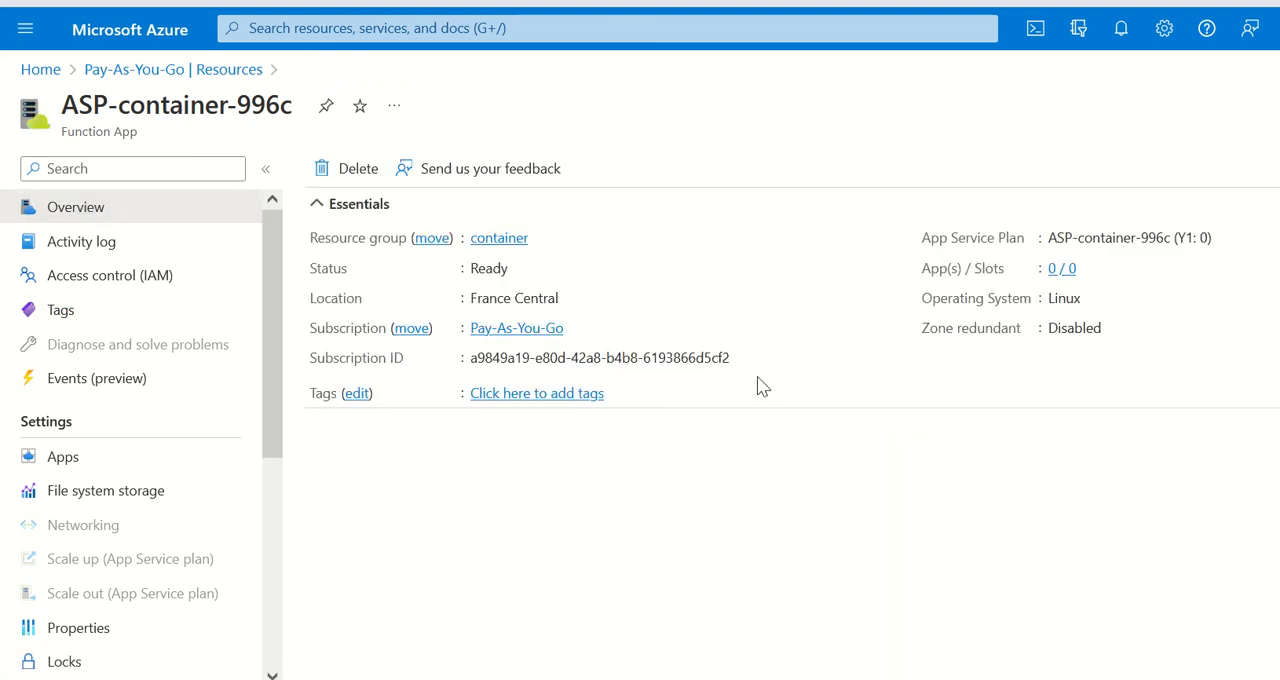
pyautogui.click(327, 176)
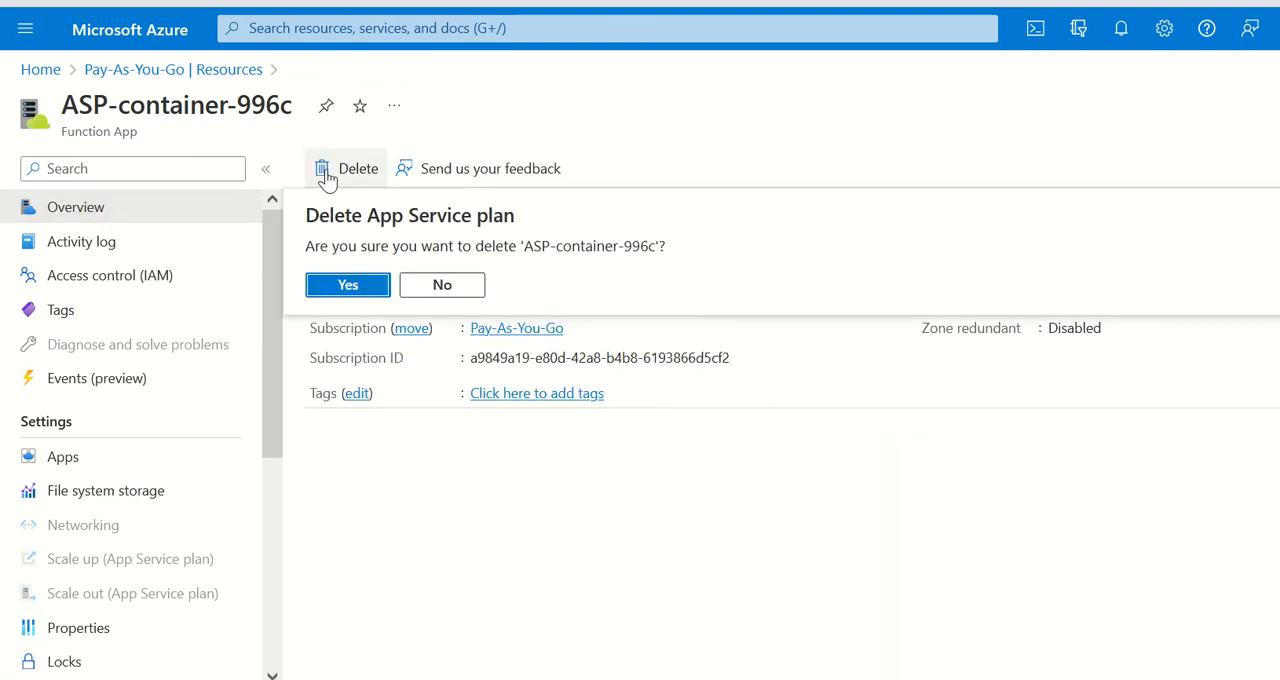
pyautogui.click(347, 287)
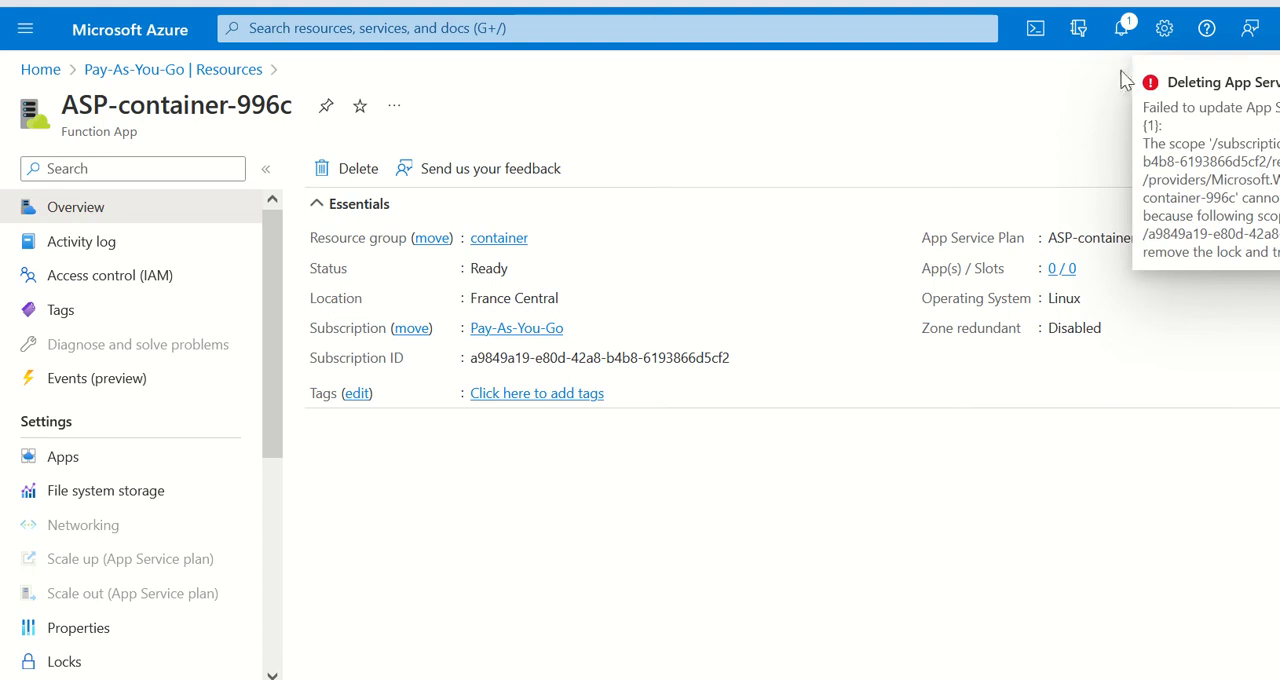
# Step: Read the notification about deleting the App Service plan, including which scope is locked, and close the notifications
pyautogui.click(1121, 28)
pyautogui.moveTo(978, 218); pyautogui.dragTo(1157, 343)
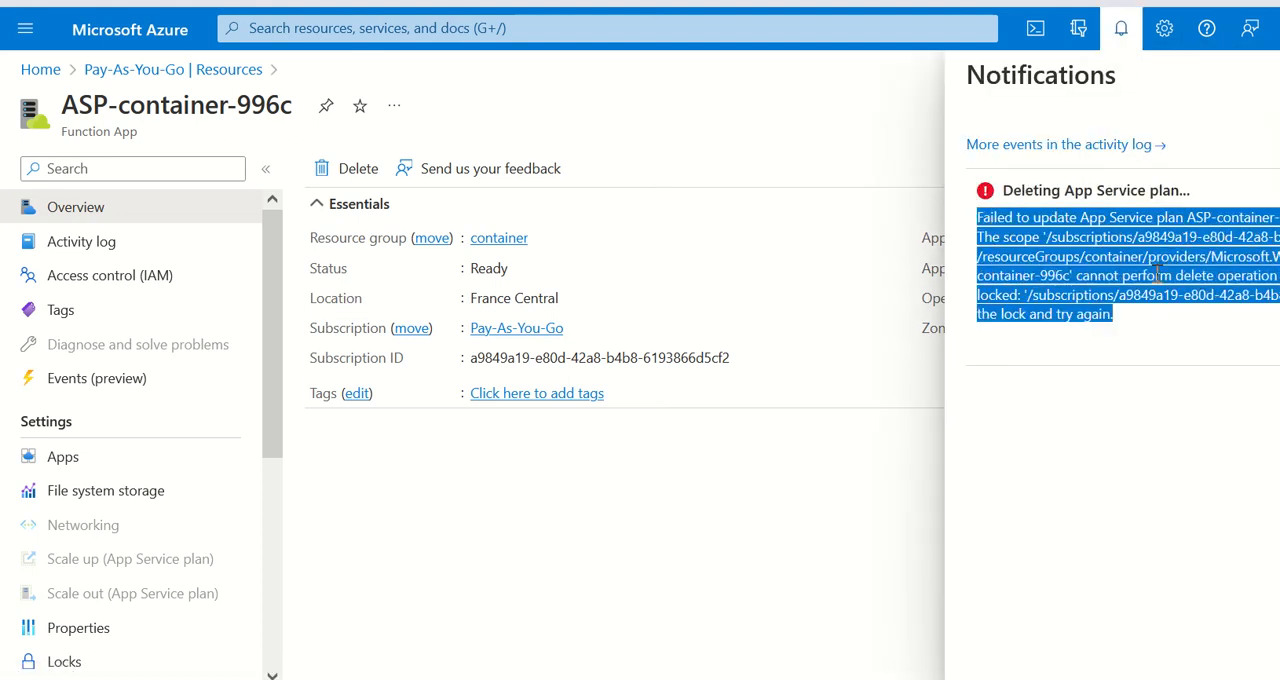
pyautogui.click(1122, 315)
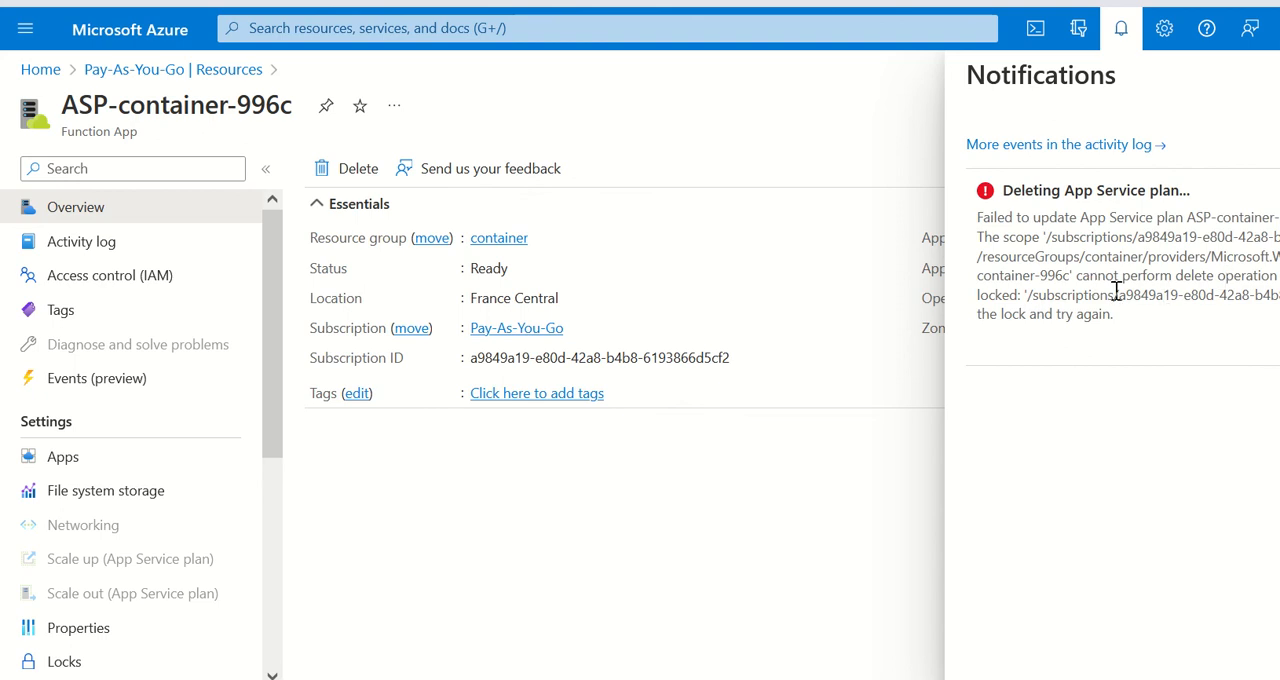
pyautogui.moveTo(1035, 300); pyautogui.dragTo(978, 296)
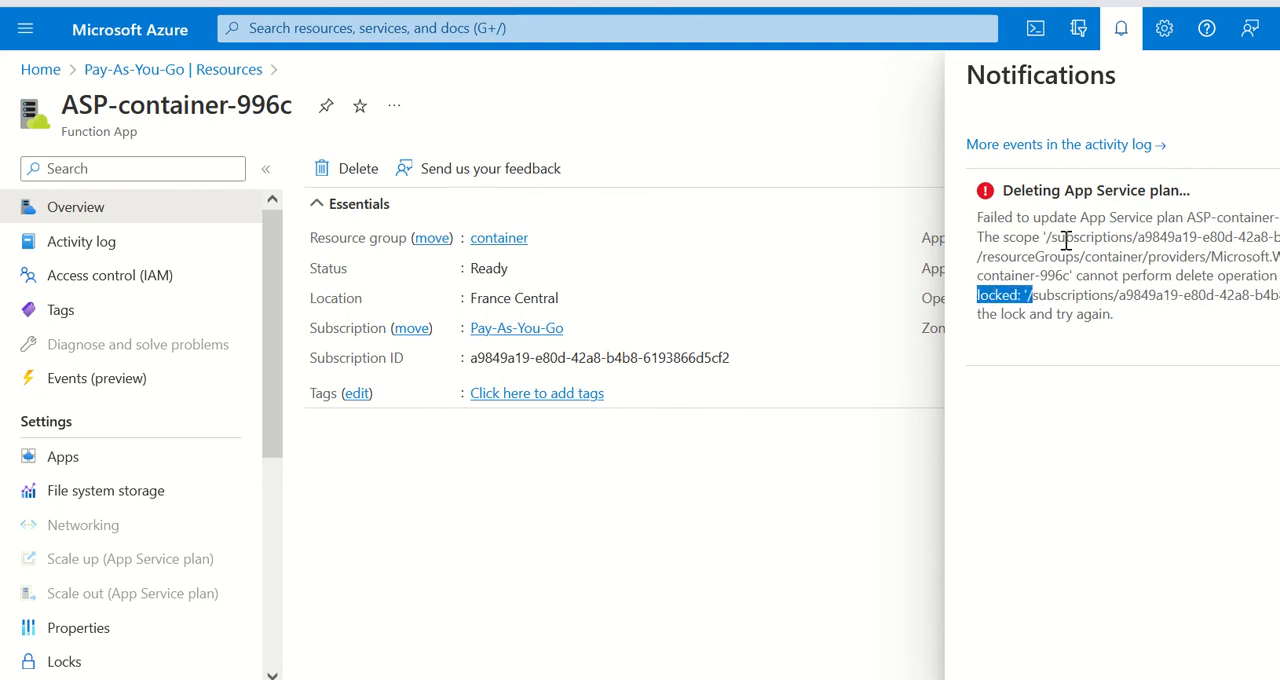
pyautogui.click(1121, 28)
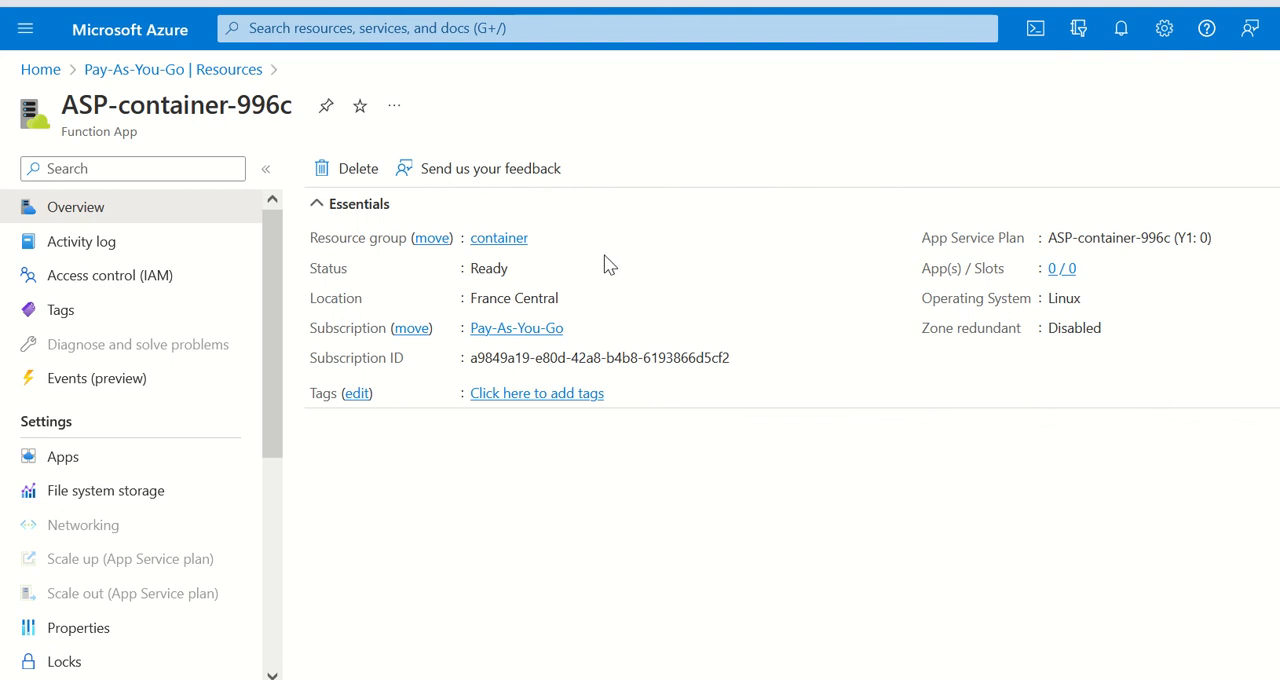
# Step: Return to the Pay-As-You-Go subscription's resource locks, delete the lock-subscription lock and refresh the list
pyautogui.click(114, 28)
pyautogui.scroll(-2, 320, 520)
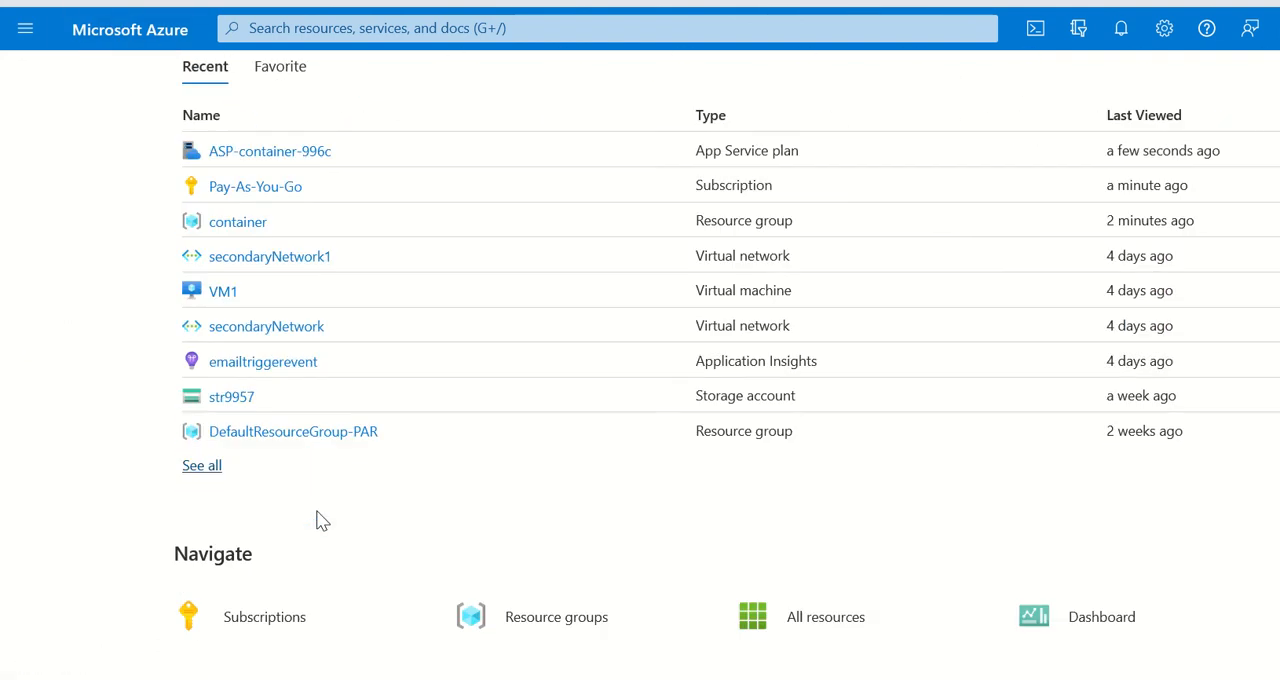
pyautogui.click(239, 170)
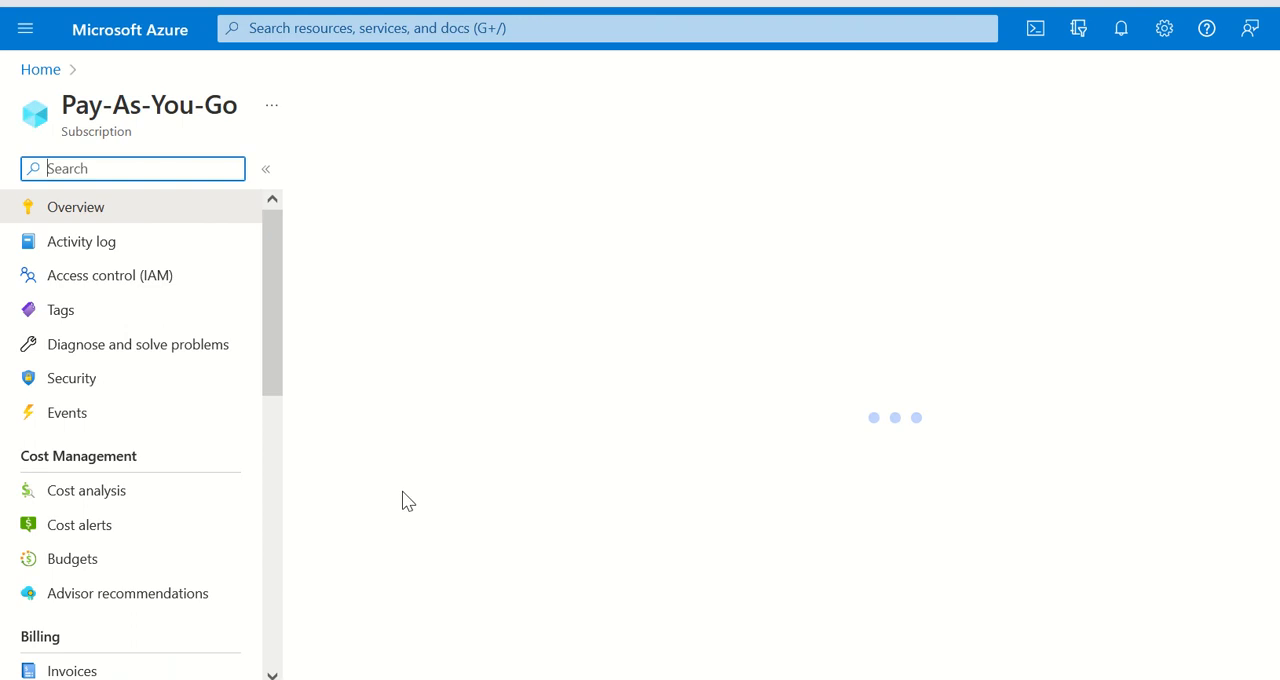
pyautogui.scroll(-5, 60, 420)
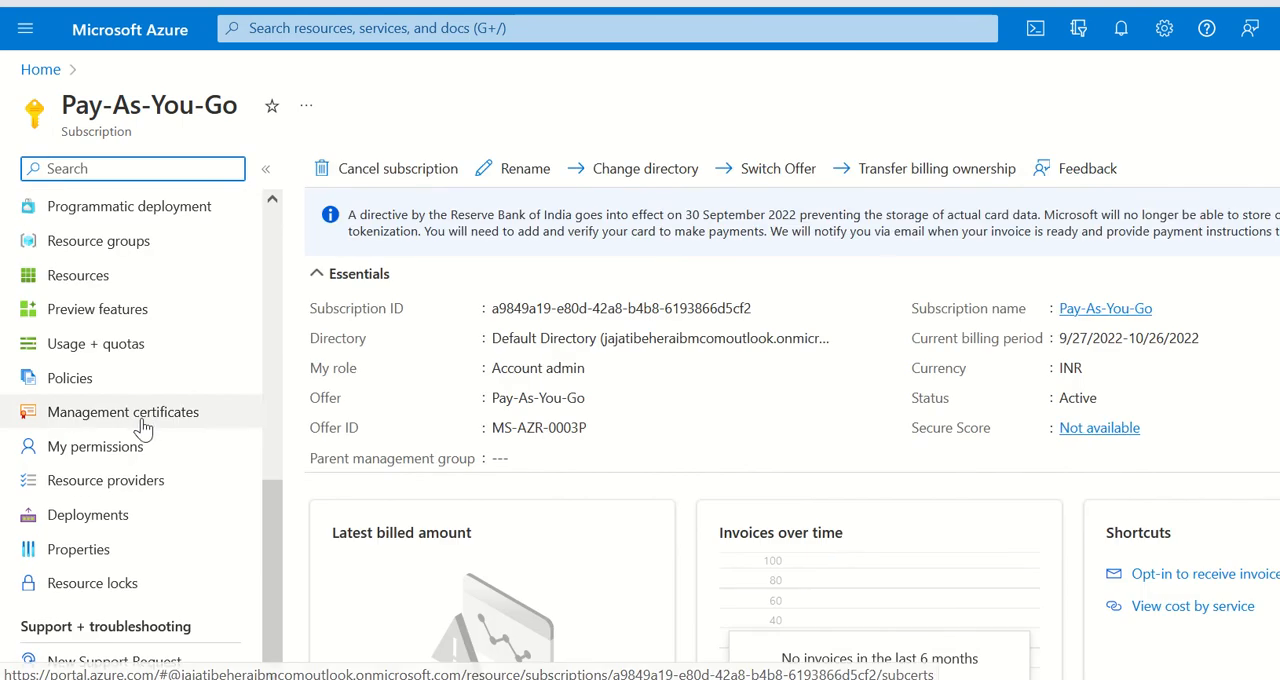
pyautogui.click(111, 592)
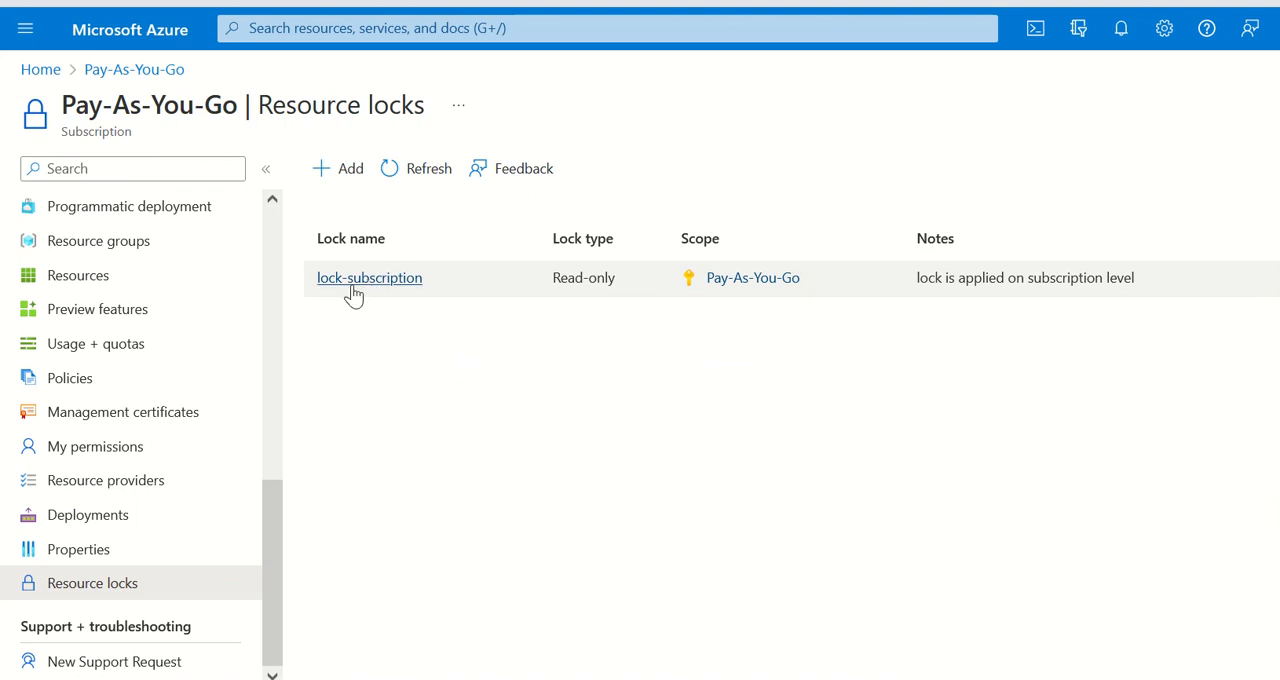
pyautogui.click(1278, 278)
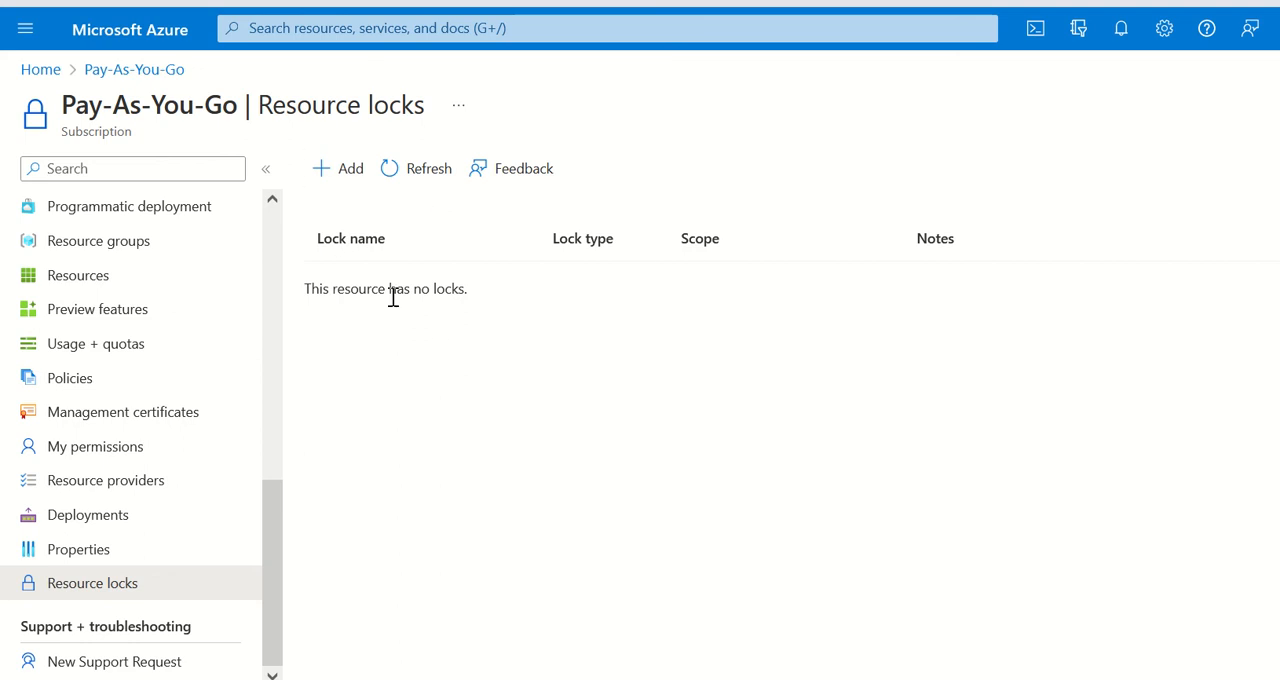
pyautogui.click(395, 170)
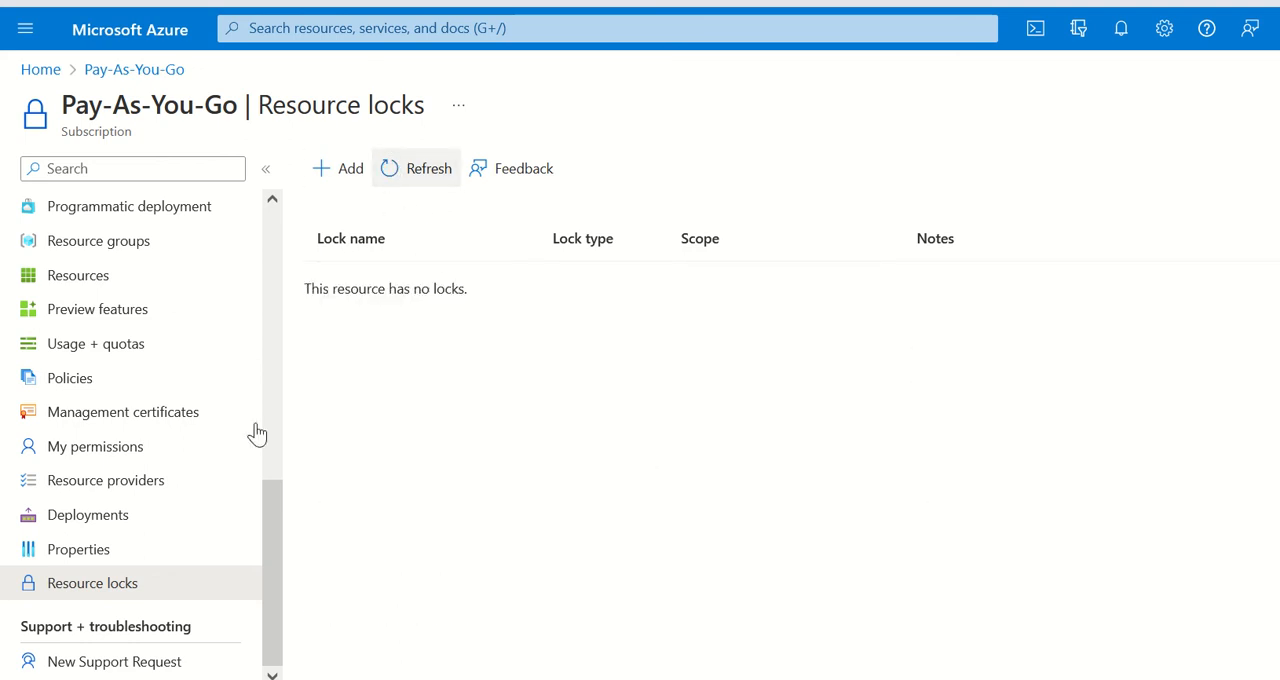
# Step: Open the container resource group from the subscription's resource groups and check its locks
pyautogui.scroll(6, 183, 457)
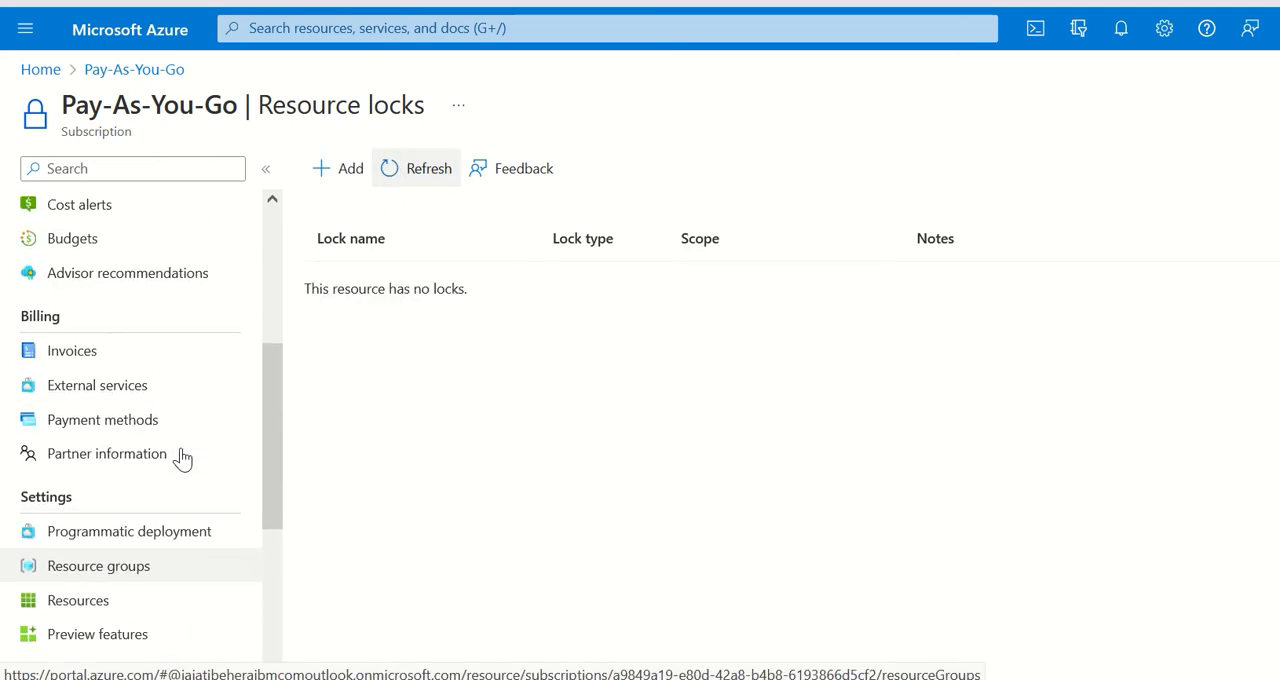
pyautogui.scroll(-3, 183, 455)
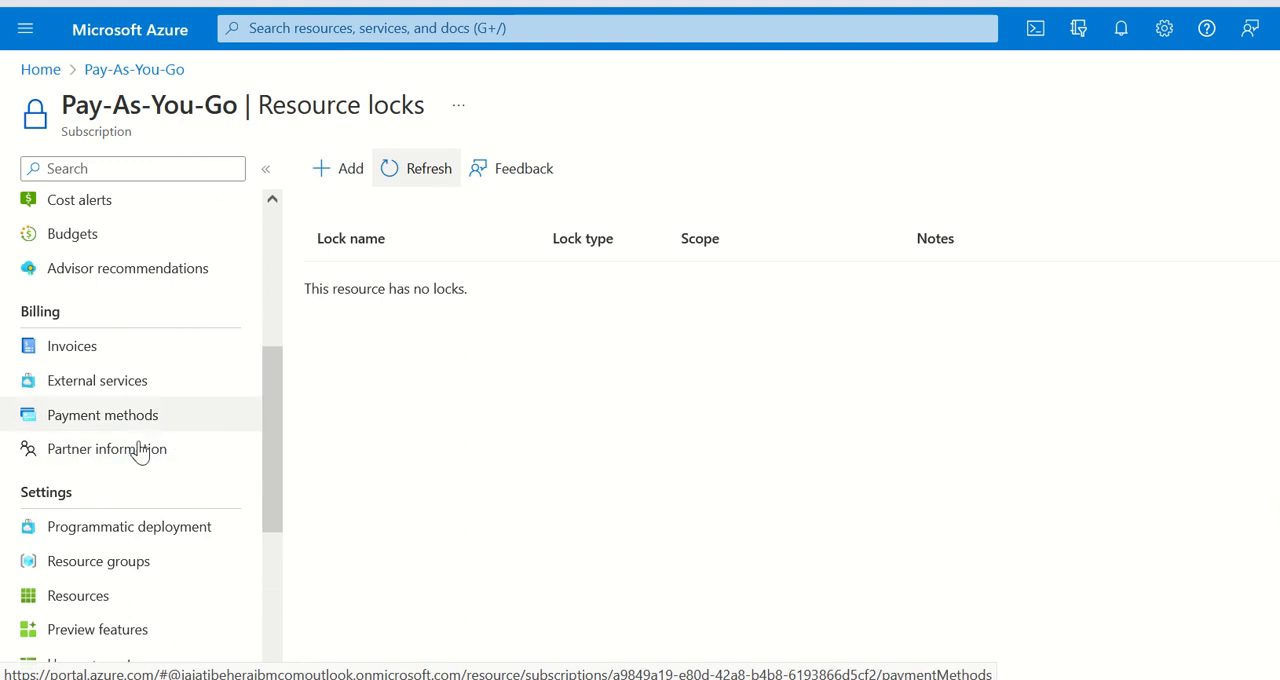
pyautogui.scroll(-2, 170, 472)
pyautogui.click(90, 458)
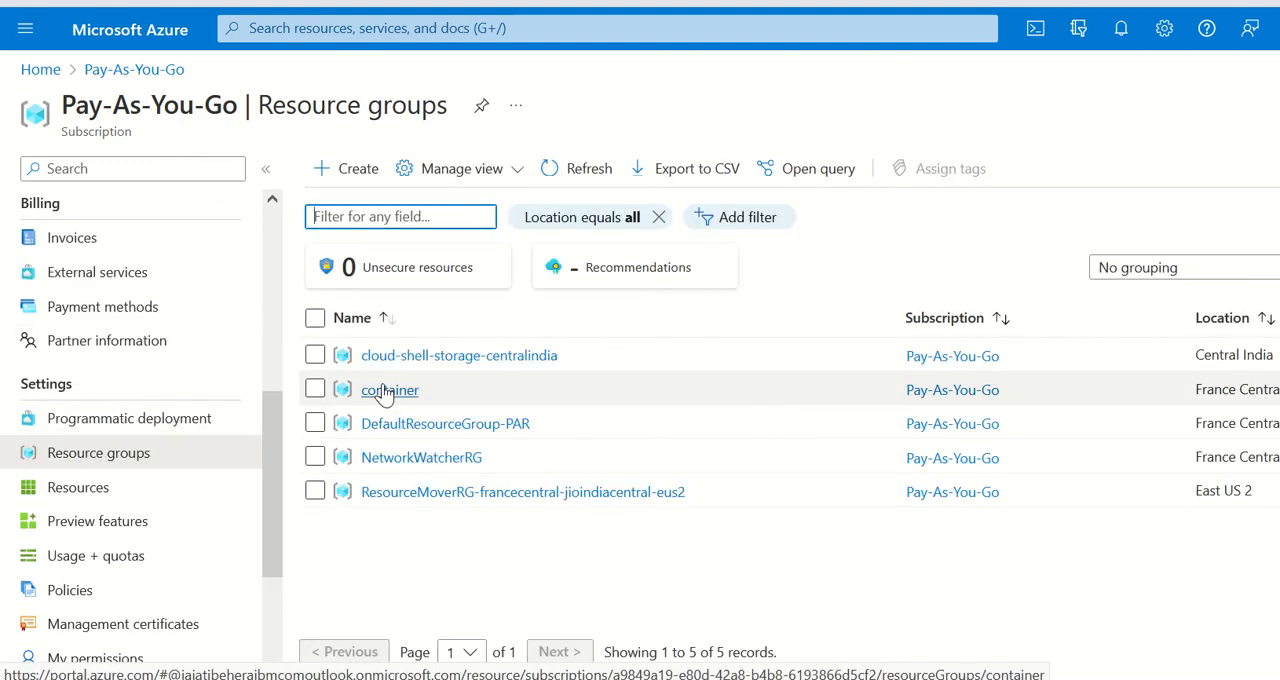
pyautogui.click(383, 396)
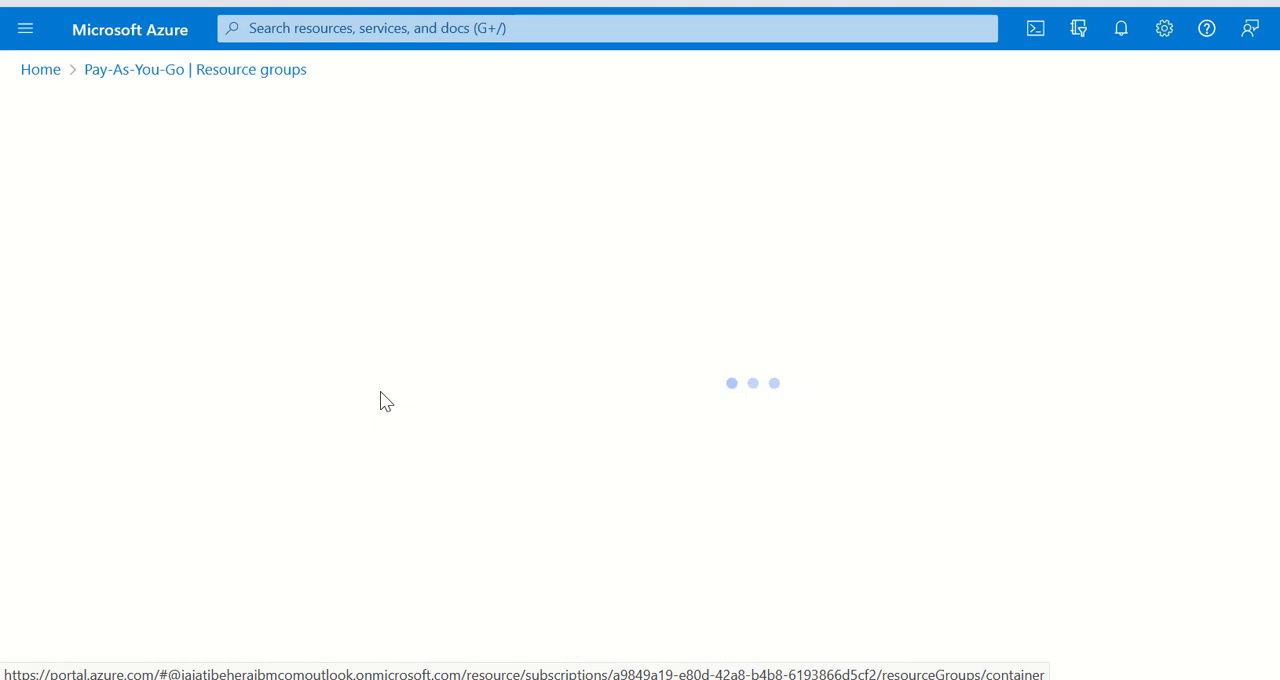
pyautogui.scroll(-3, 195, 440)
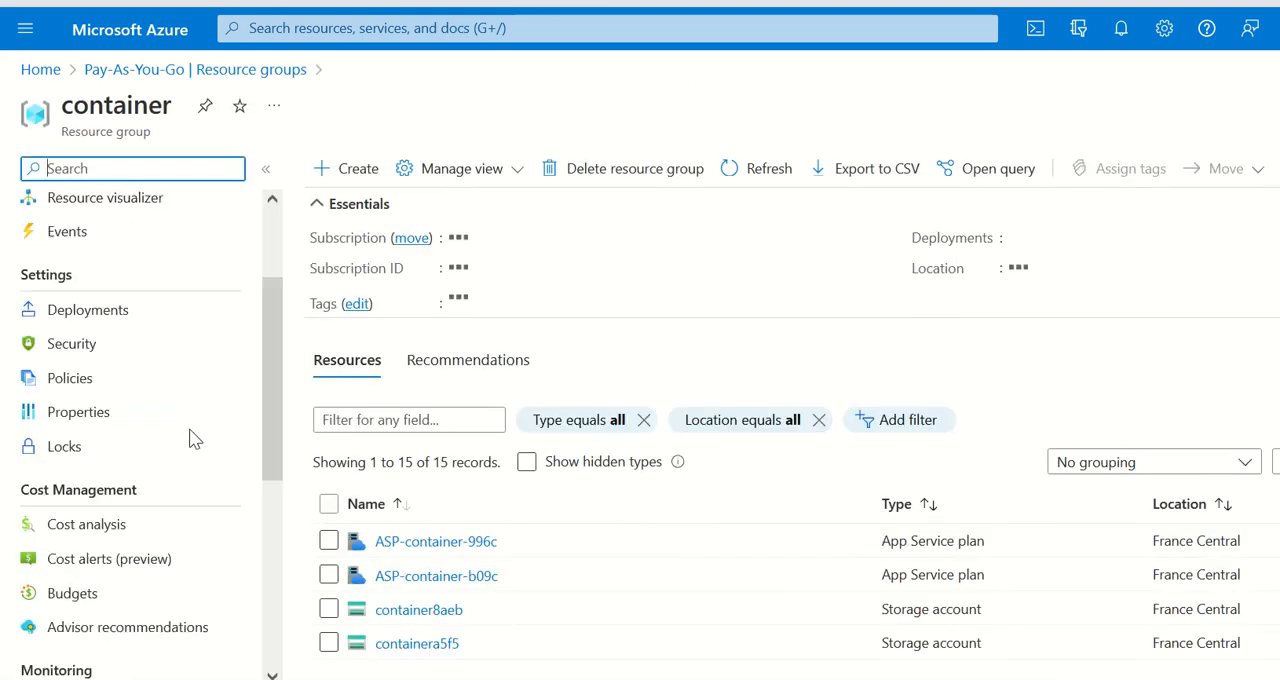
pyautogui.scroll(-5, 171, 330)
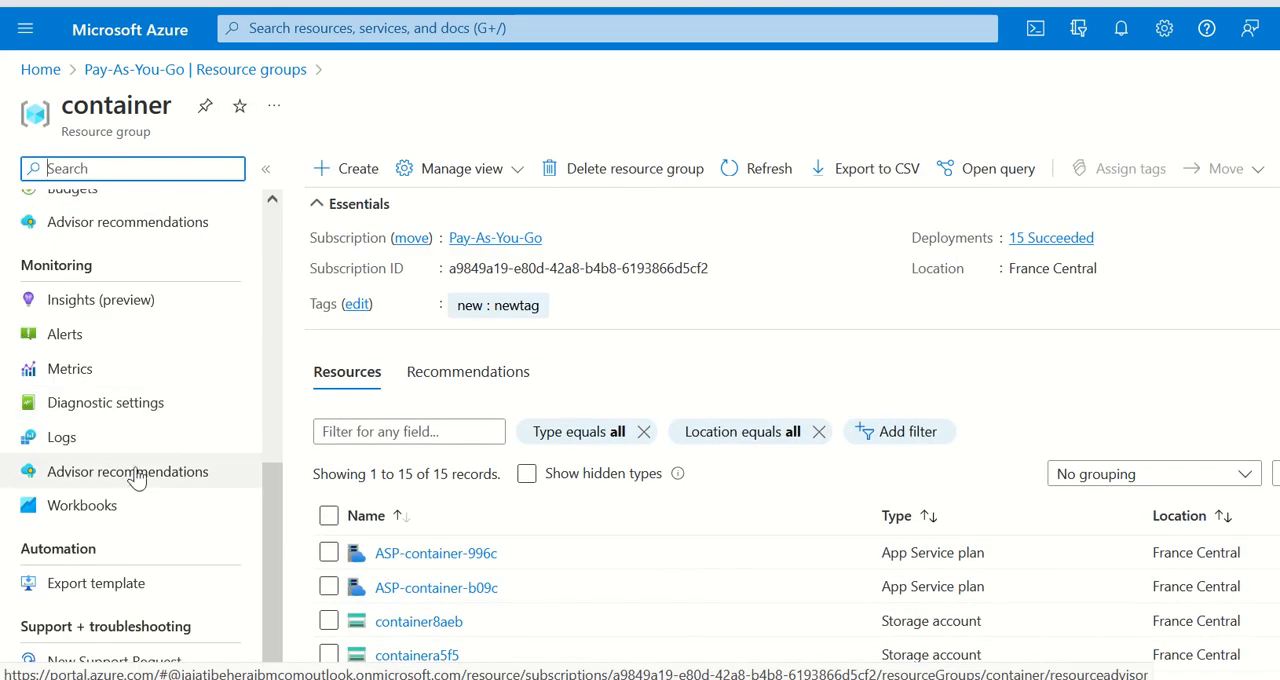
pyautogui.scroll(3, 137, 478)
pyautogui.click(88, 259)
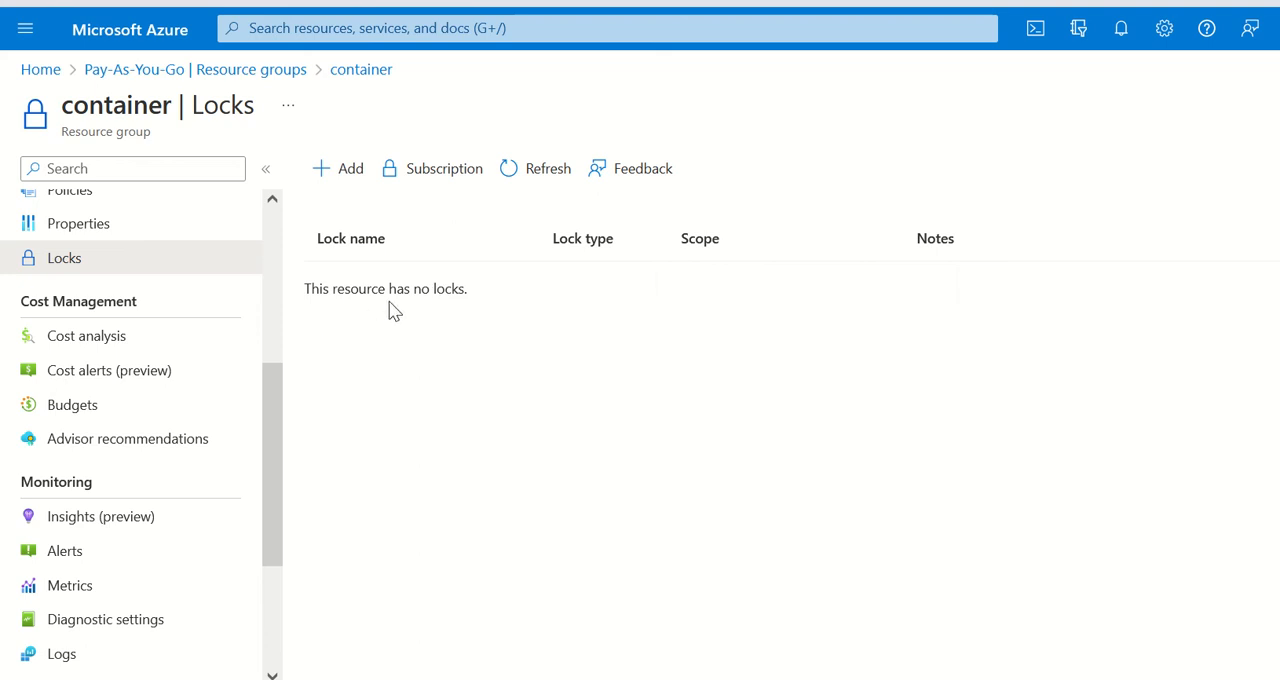
# Step: View the container group's overview and go back to the subscription to list its resources
pyautogui.scroll(3, 80, 397)
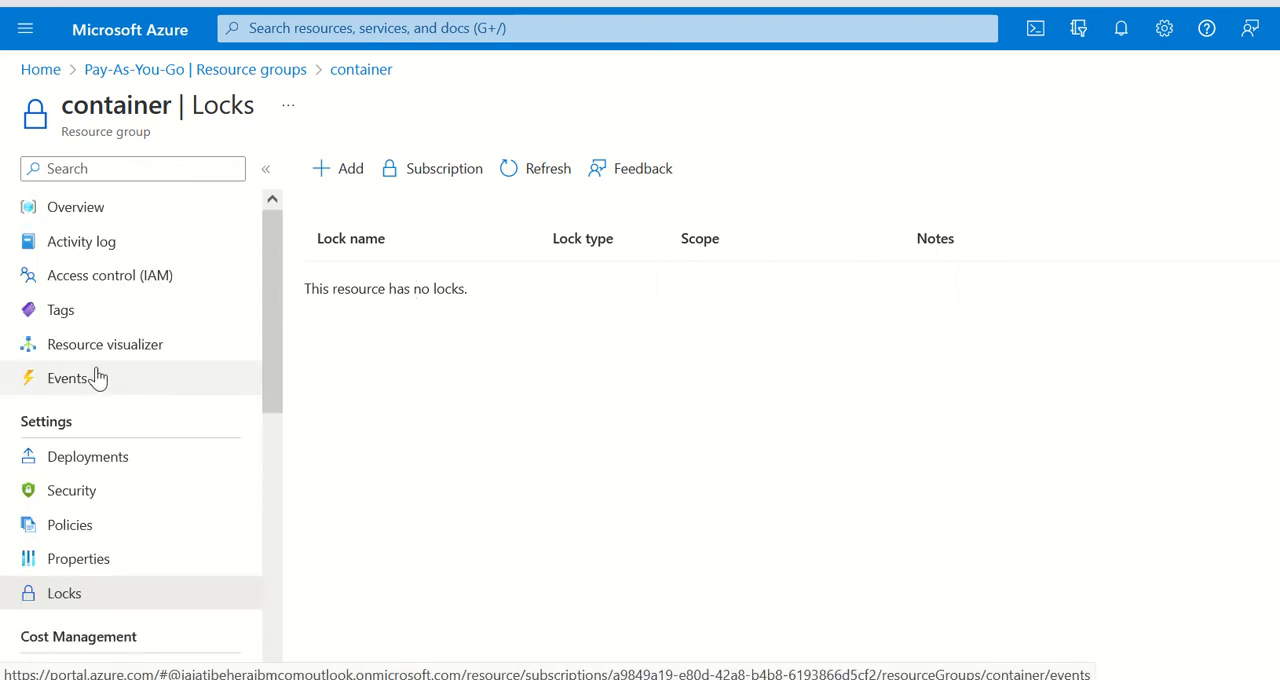
pyautogui.click(105, 214)
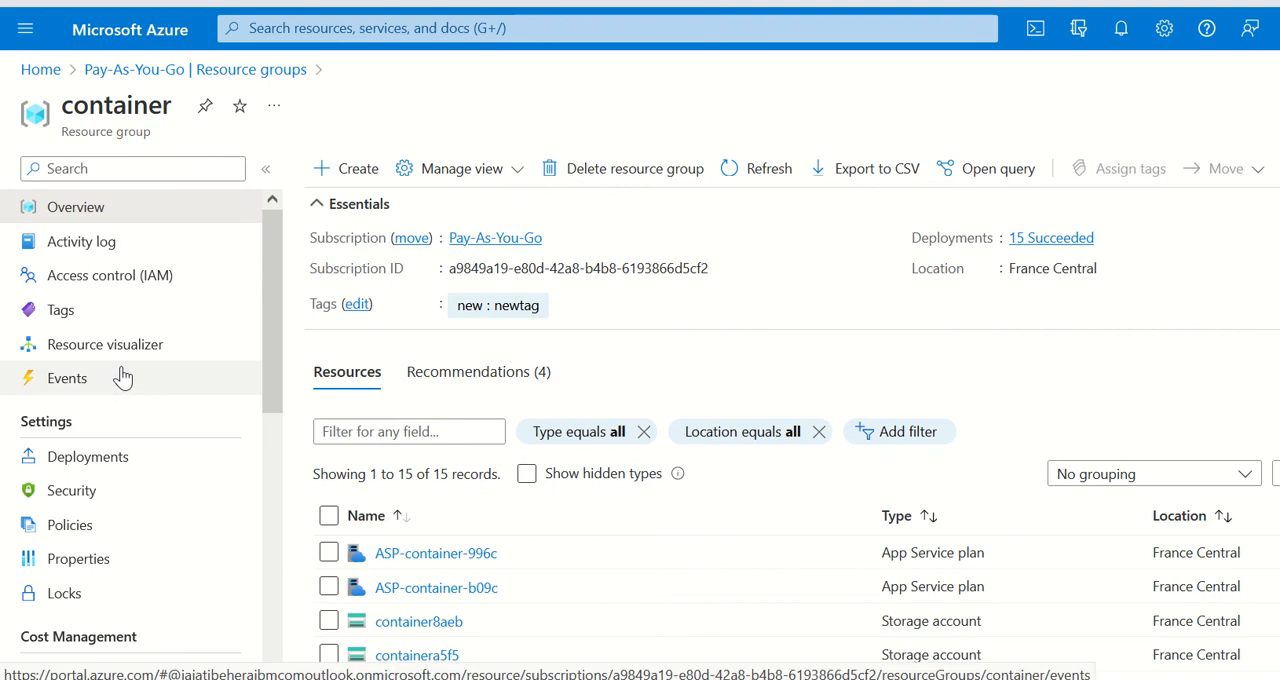
pyautogui.scroll(-3, 123, 378)
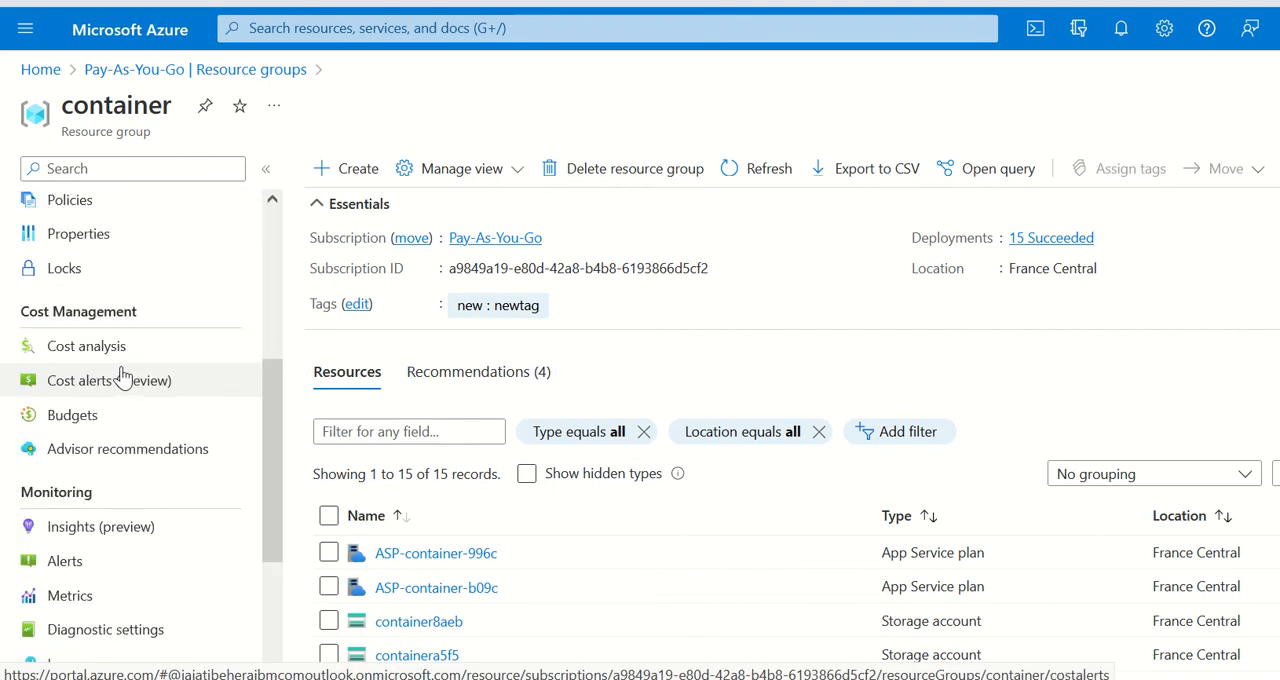
pyautogui.click(98, 70)
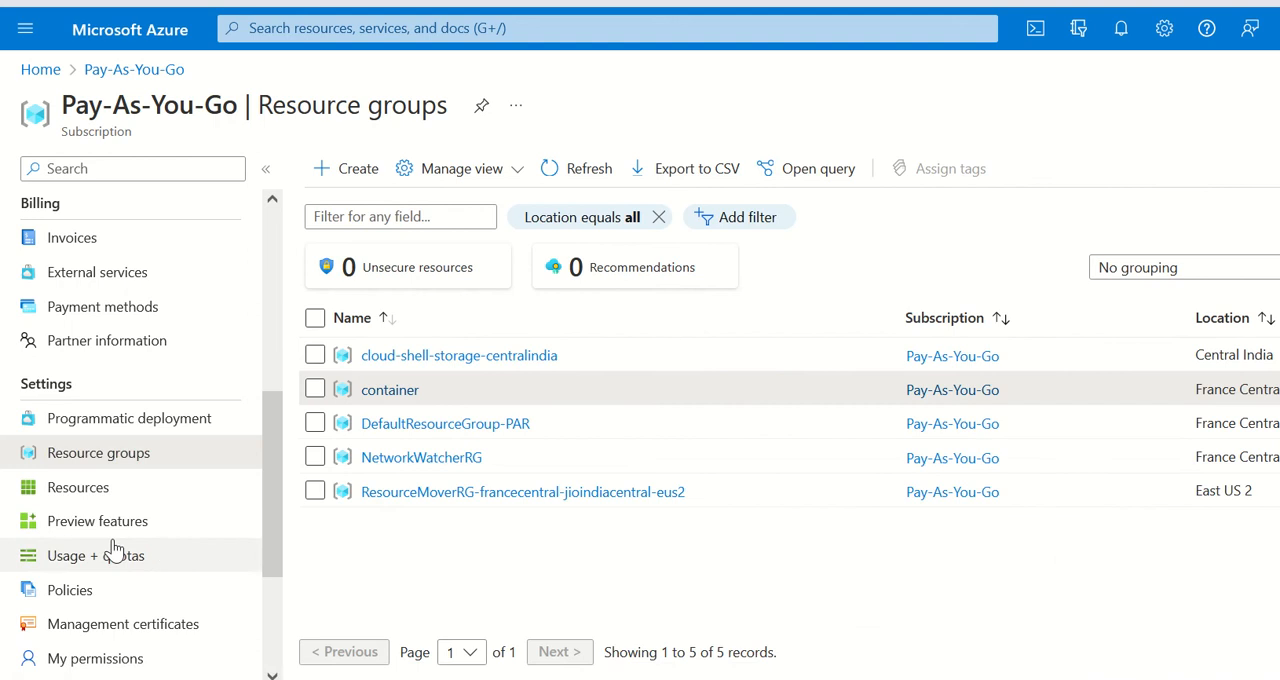
pyautogui.click(70, 490)
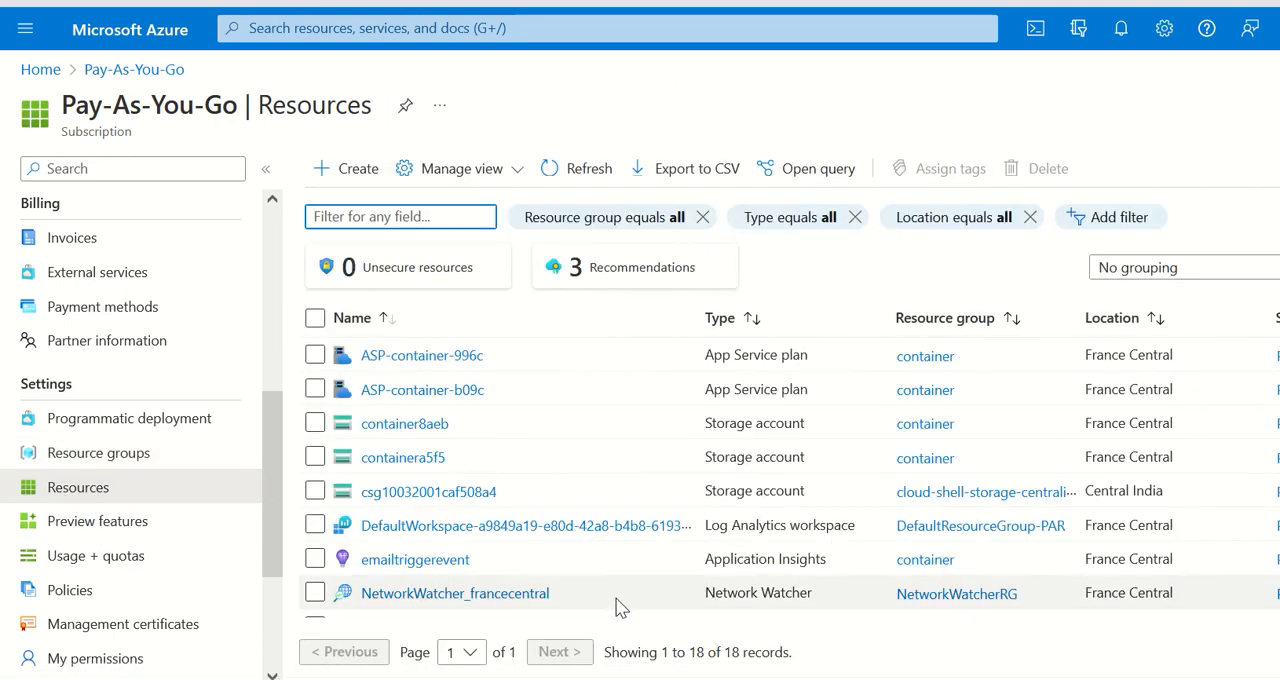
# Step: Open the emailtriggerevent Application Insights resource and check whether any lock applies to it
pyautogui.click(392, 577)
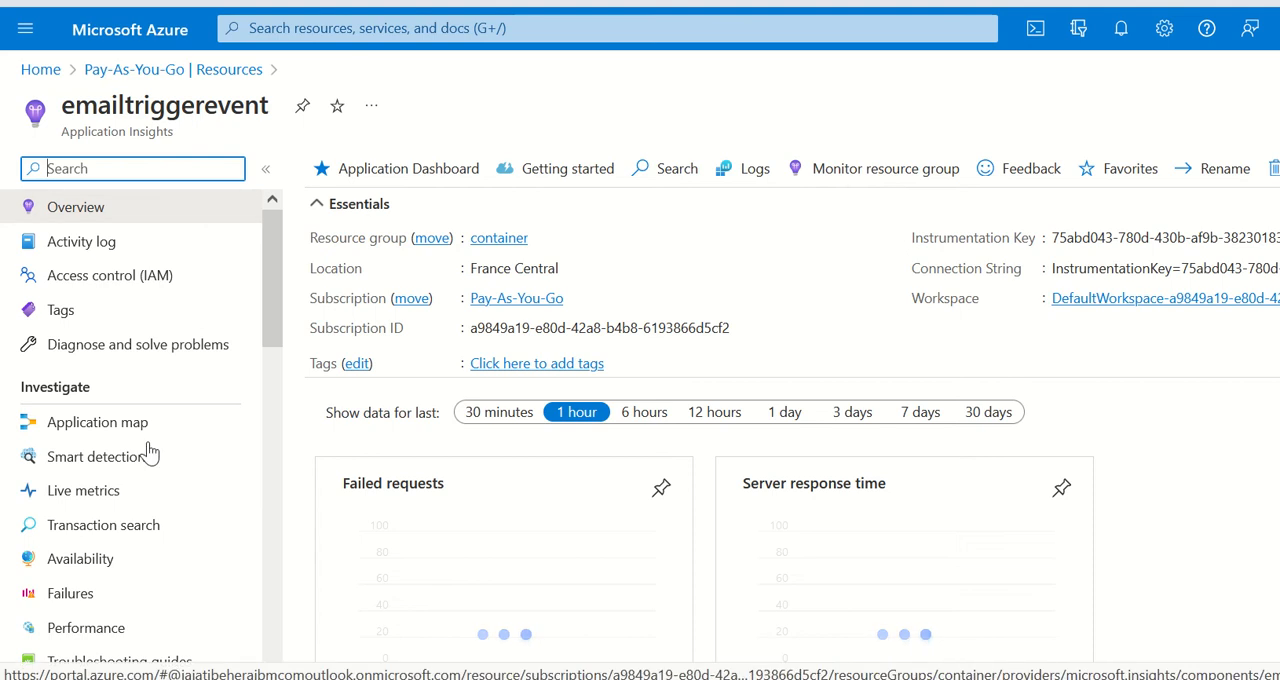
pyautogui.scroll(-3, 60, 540)
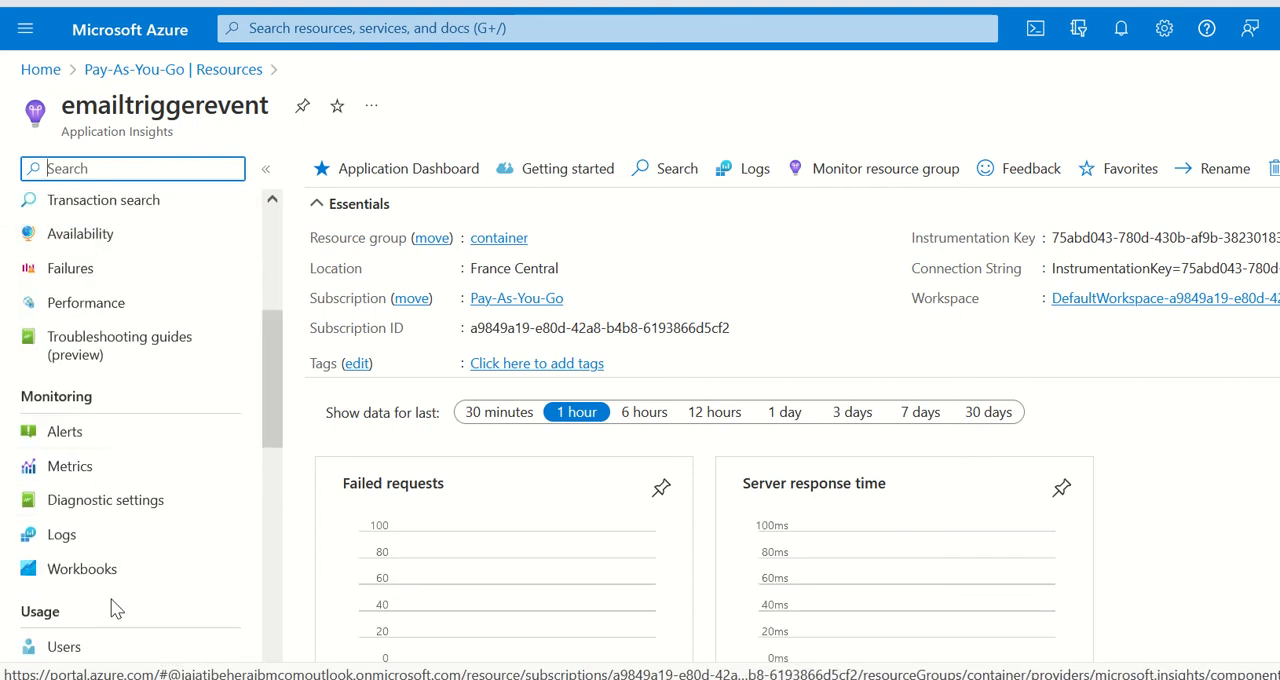
pyautogui.scroll(4, 109, 523)
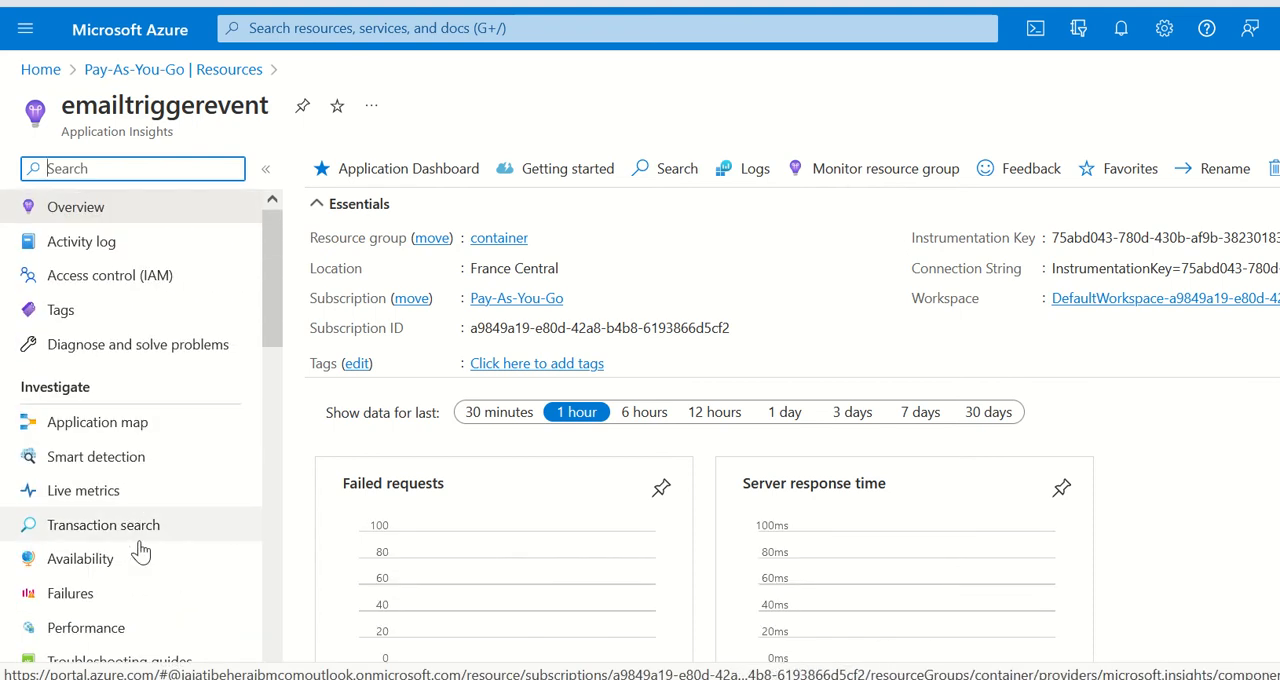
pyautogui.scroll(-3, 150, 575)
pyautogui.scroll(-3, 234, 550)
pyautogui.scroll(-3, 214, 545)
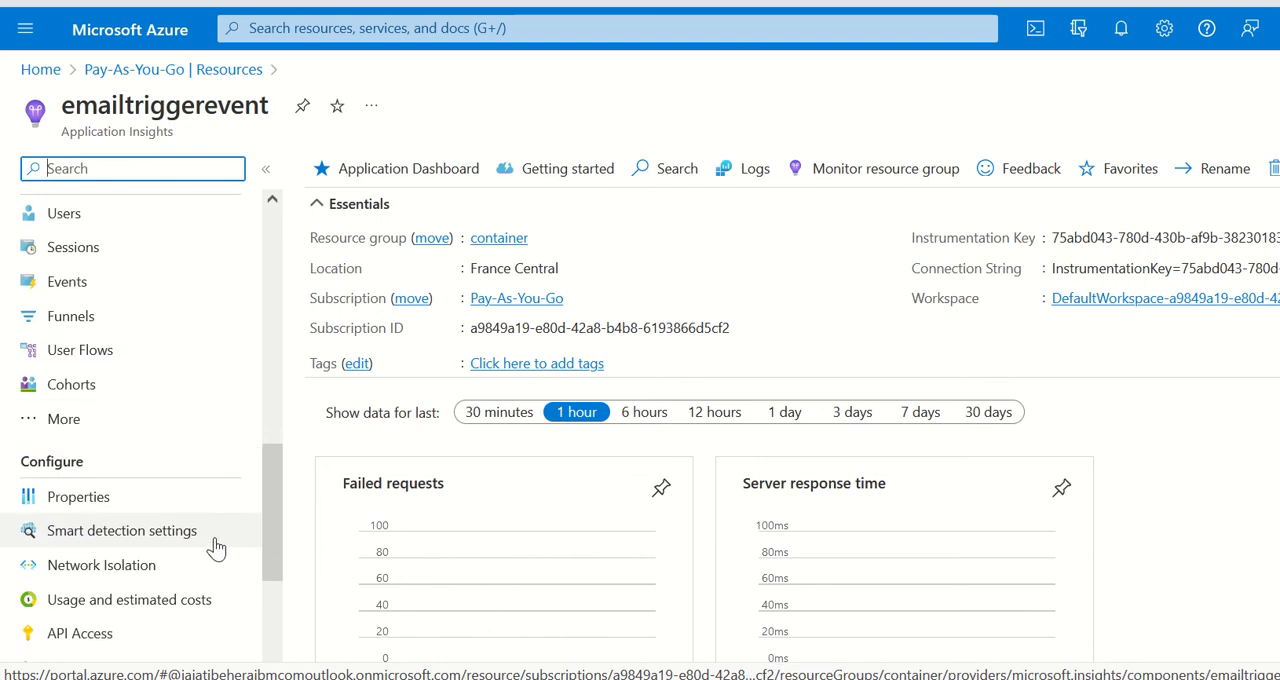
pyautogui.click(80, 533)
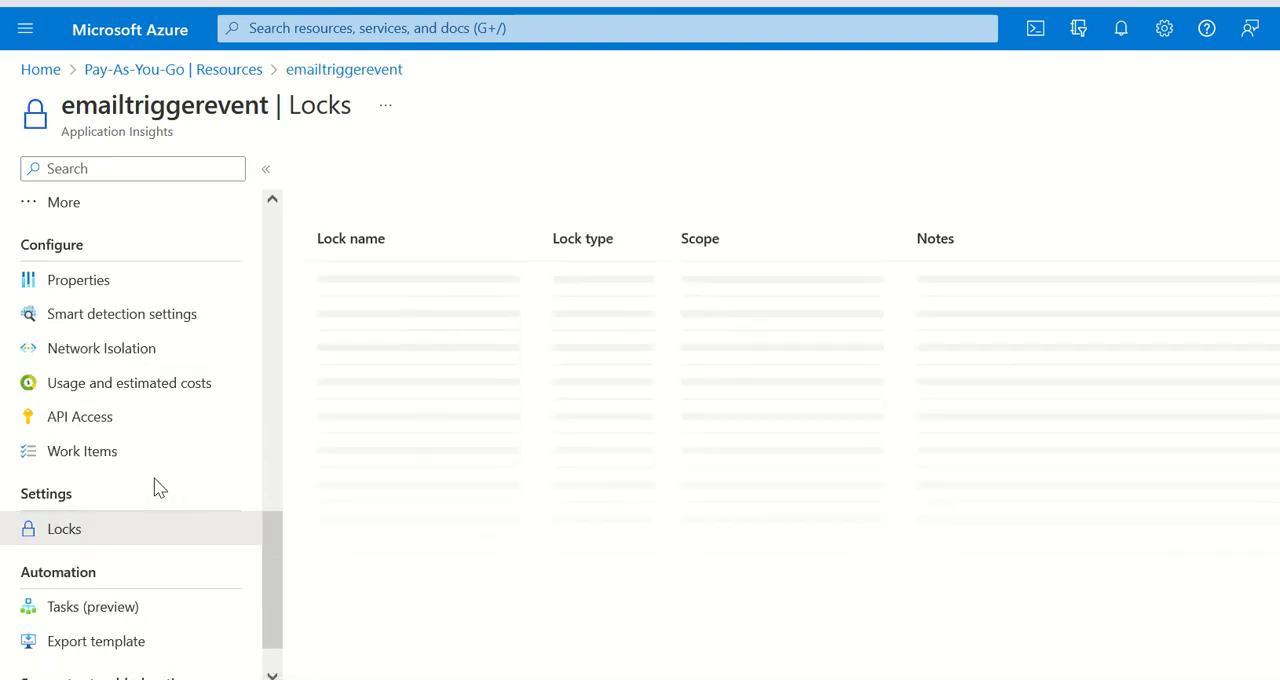
pyautogui.moveTo(456, 291); pyautogui.dragTo(336, 291)
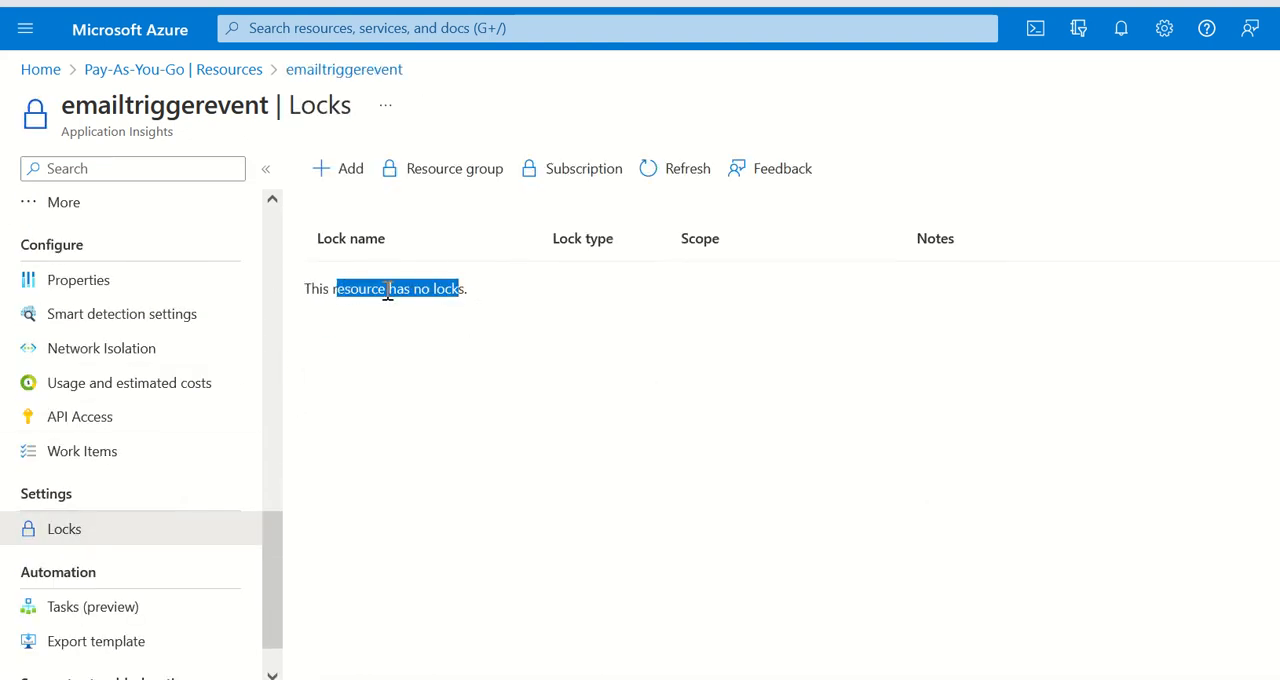
# Step: Delete the emailtriggerevent Application Insights resource, confirming with its name, and check the portal notifications
pyautogui.scroll(6, 214, 371)
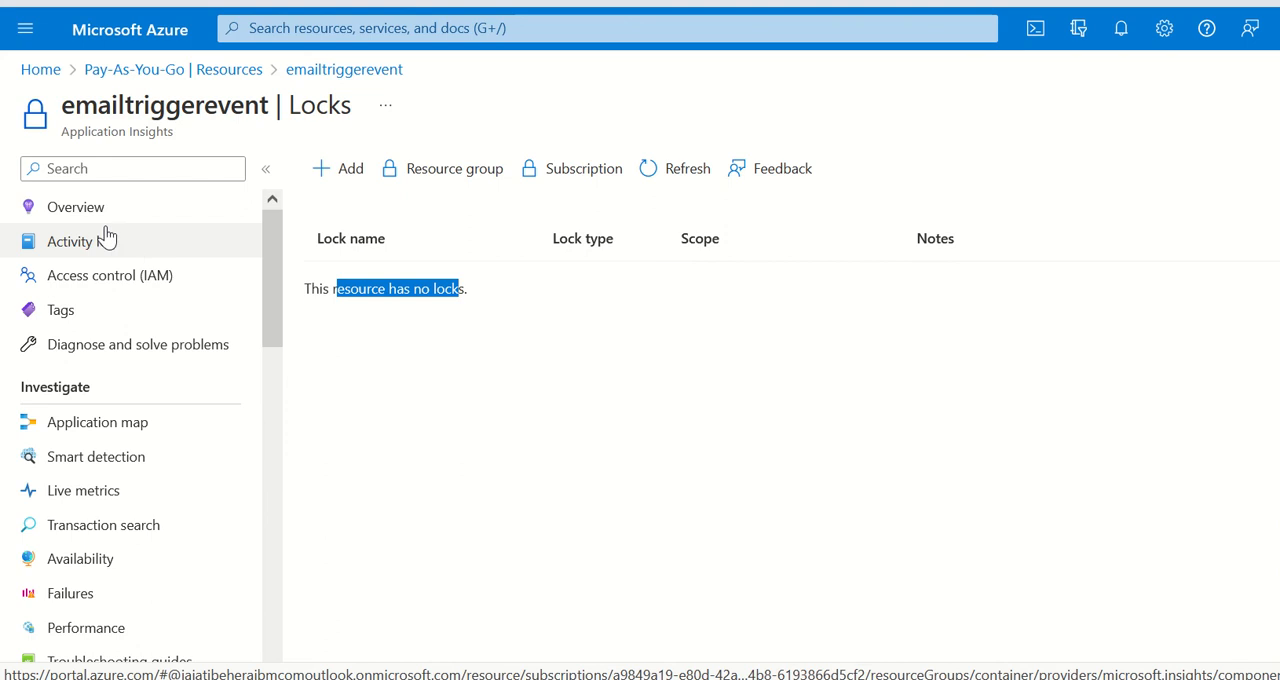
pyautogui.click(98, 212)
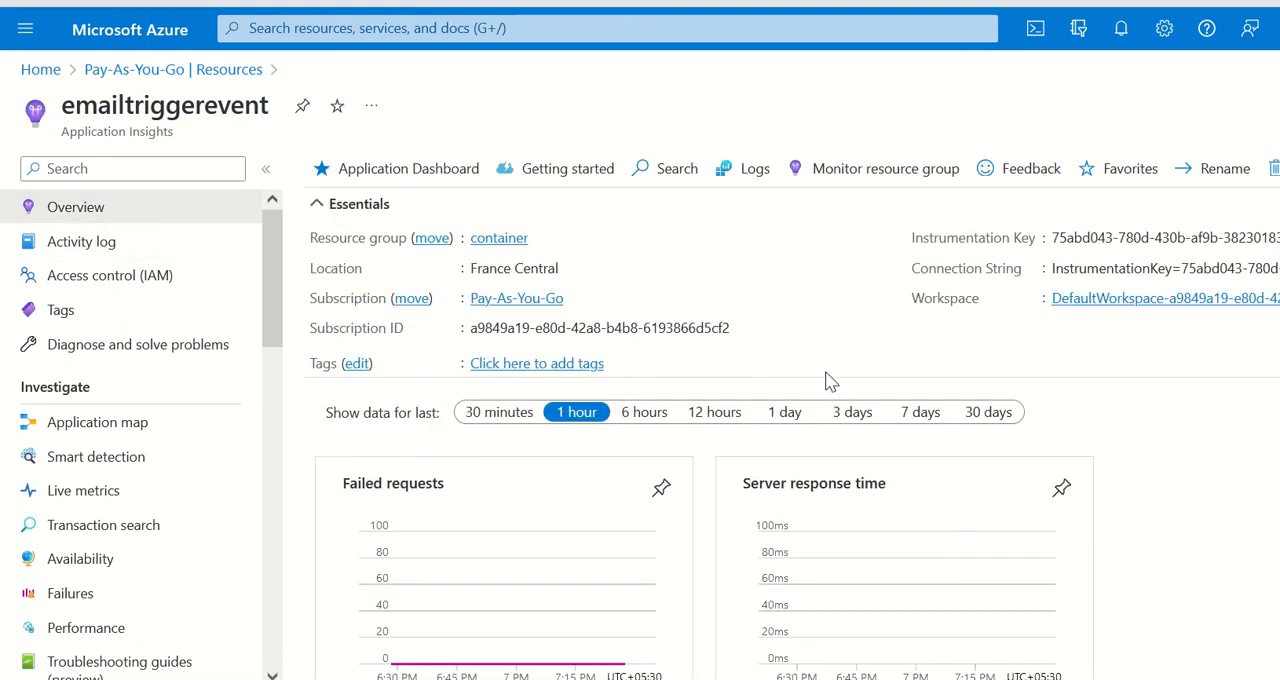
pyautogui.click(1270, 168)
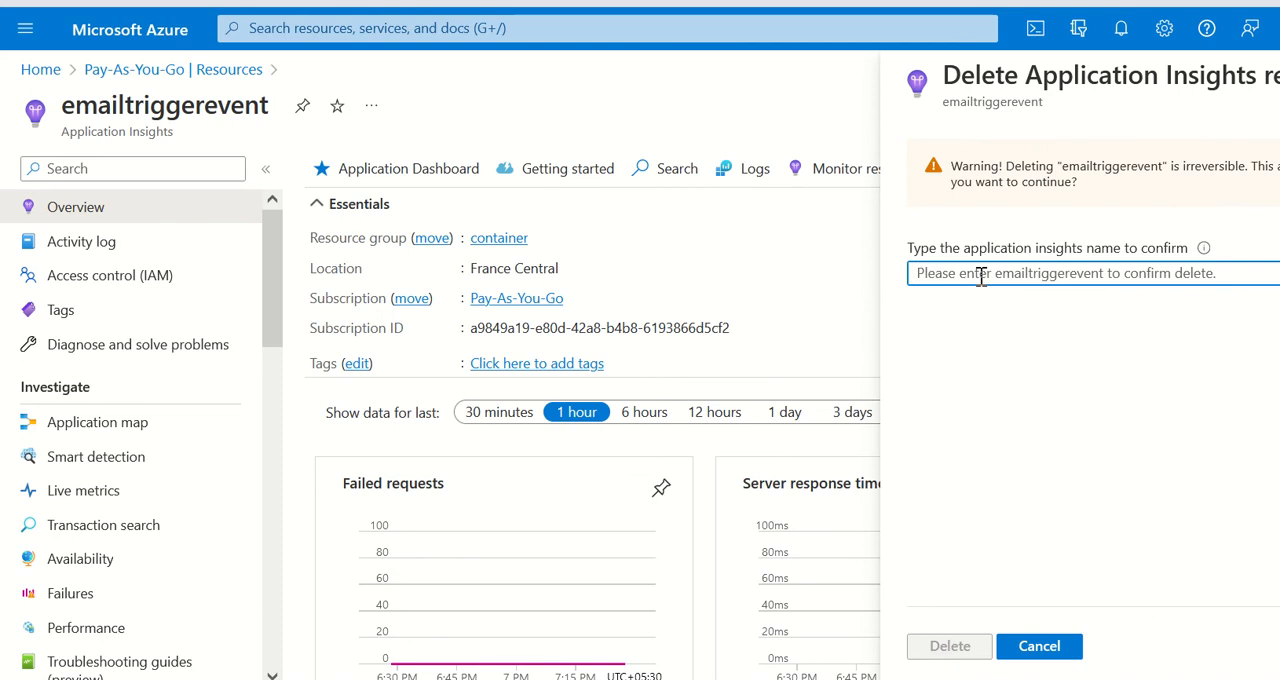
pyautogui.write('emailtrigger')
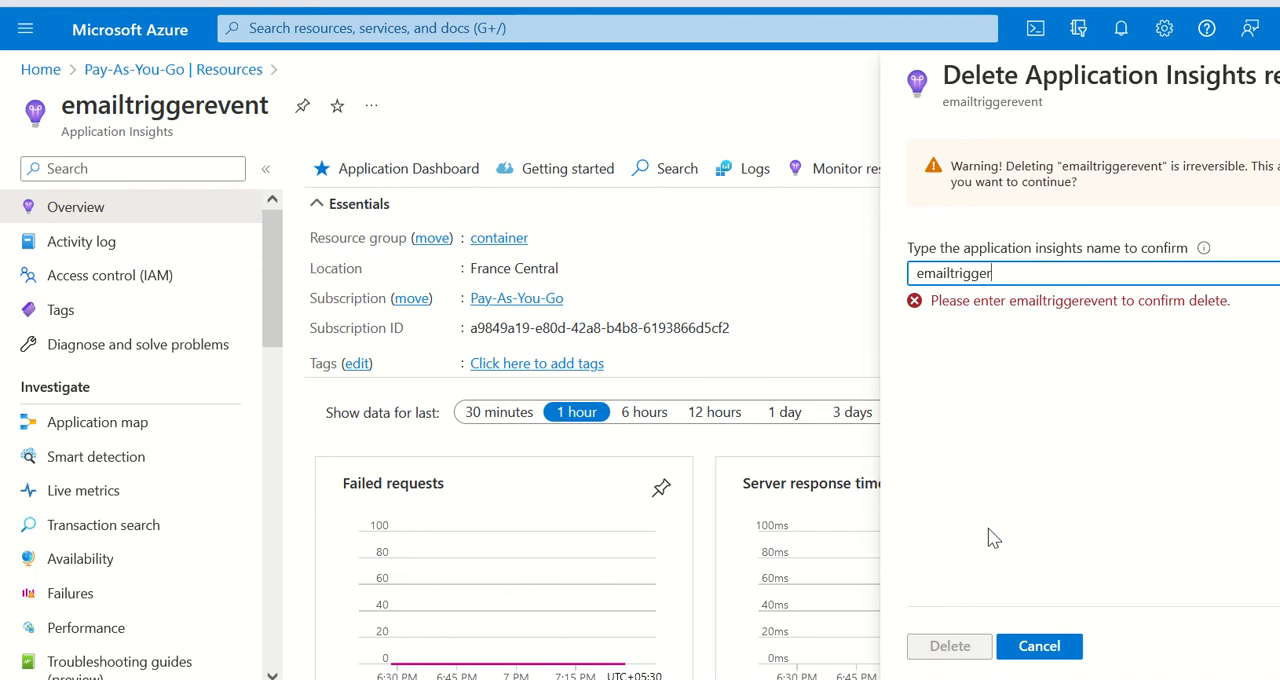
pyautogui.write('event')
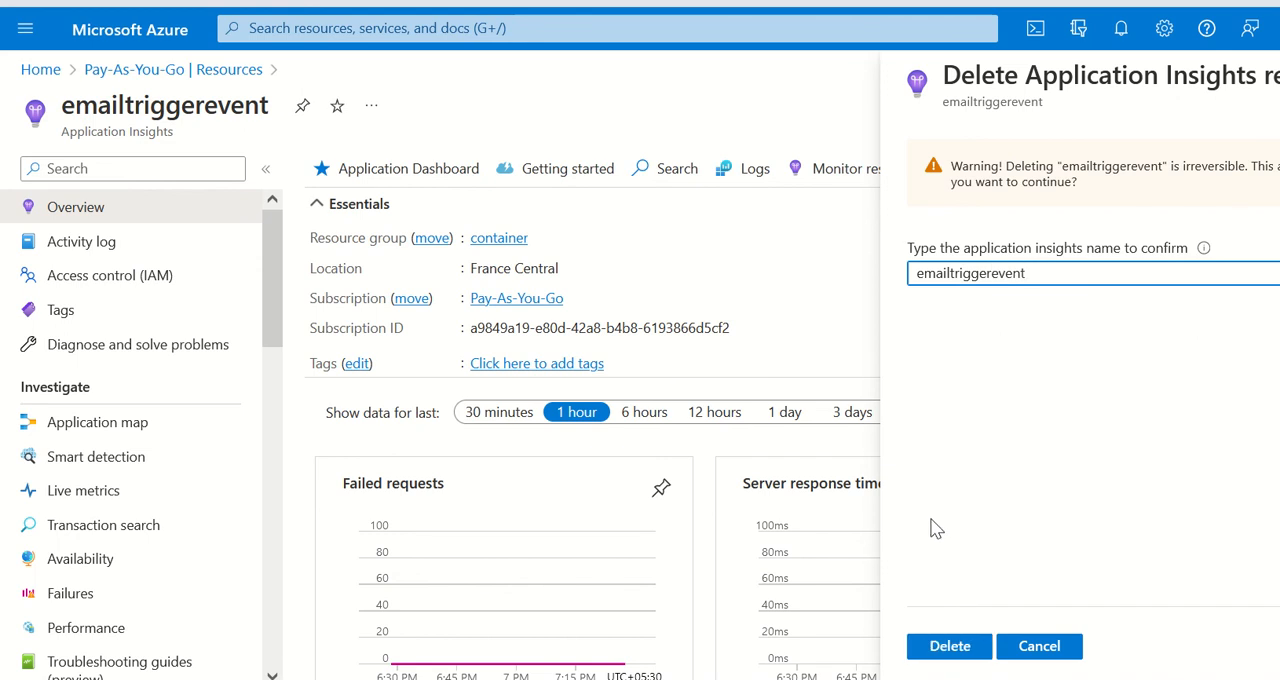
pyautogui.click(950, 646)
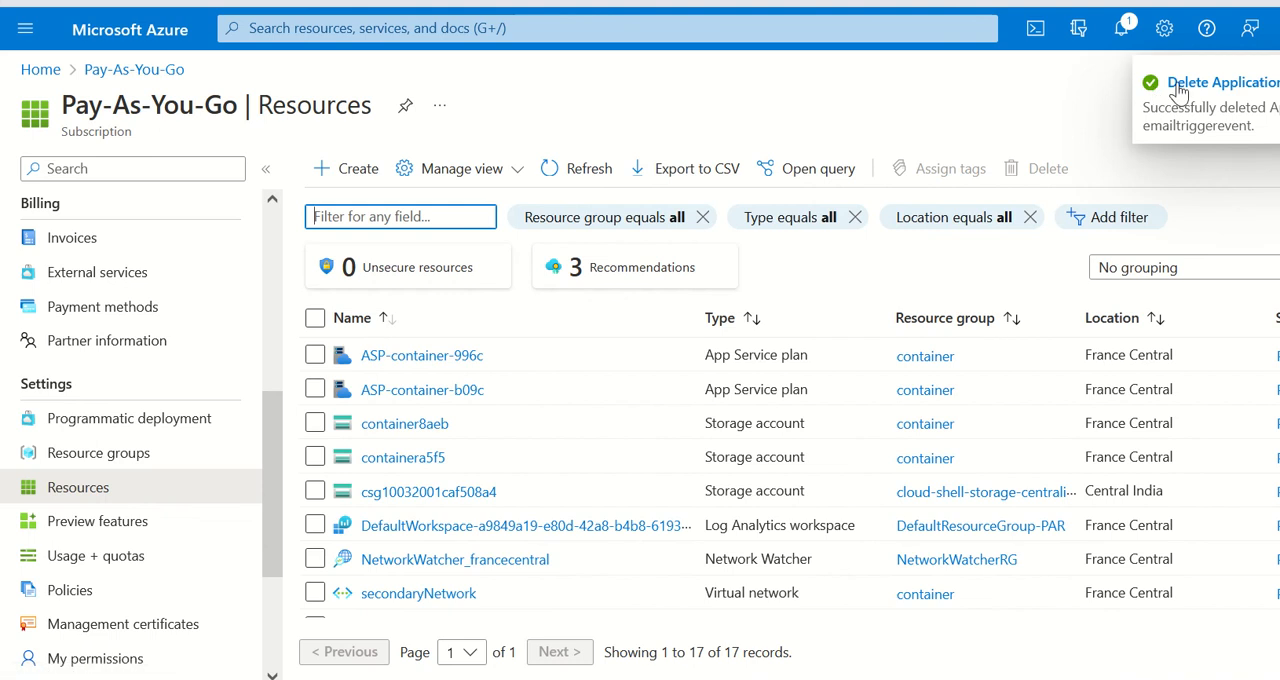
pyautogui.click(1123, 32)
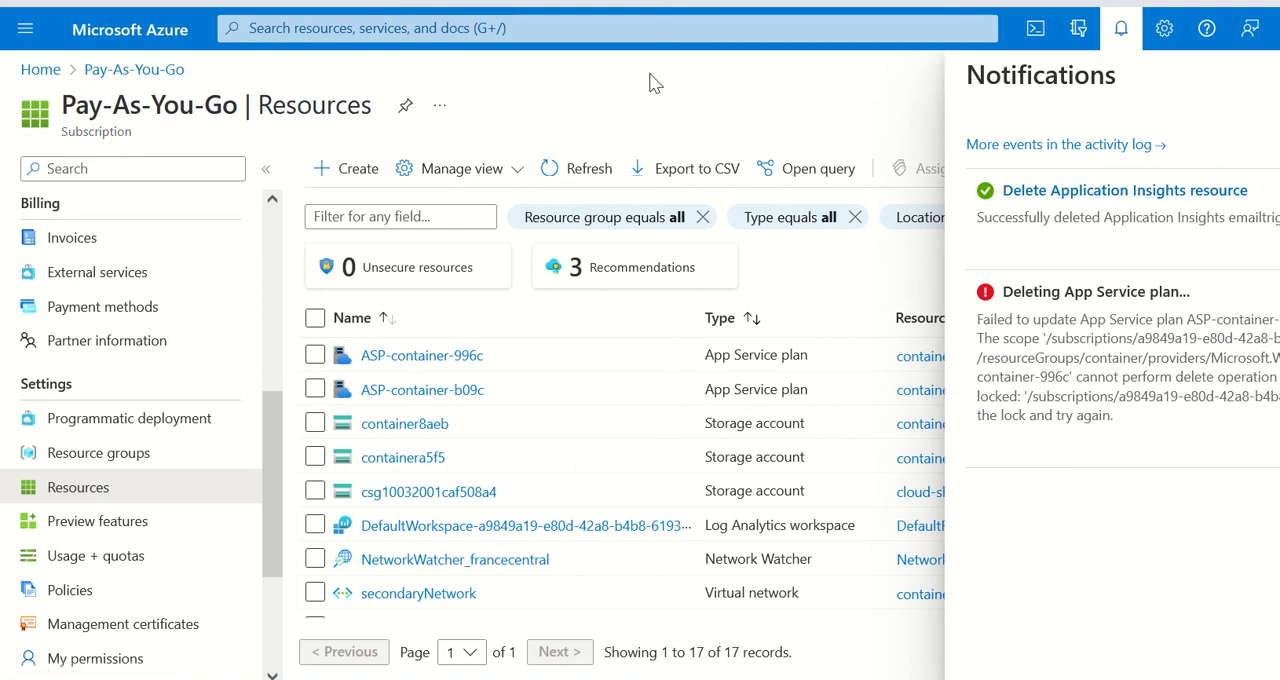
pyautogui.click(1121, 28)
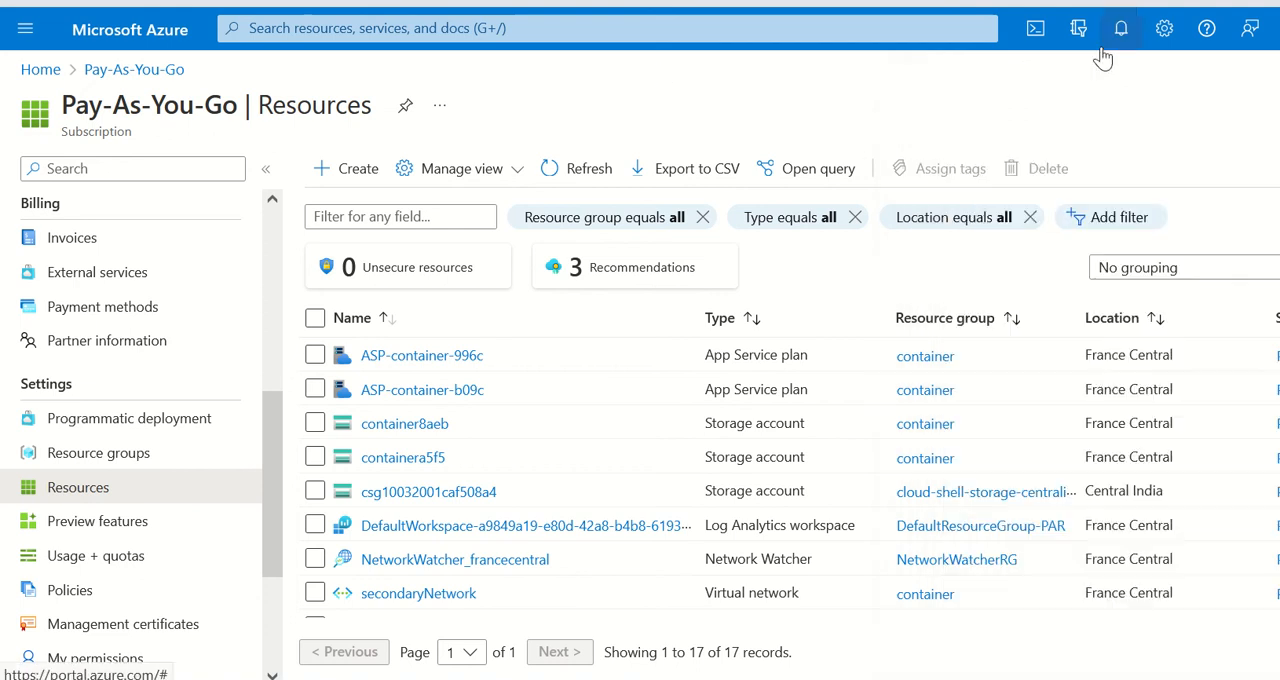
# Step: Open the container resource group from the home page's recent resources and go to its locks
pyautogui.click(127, 40)
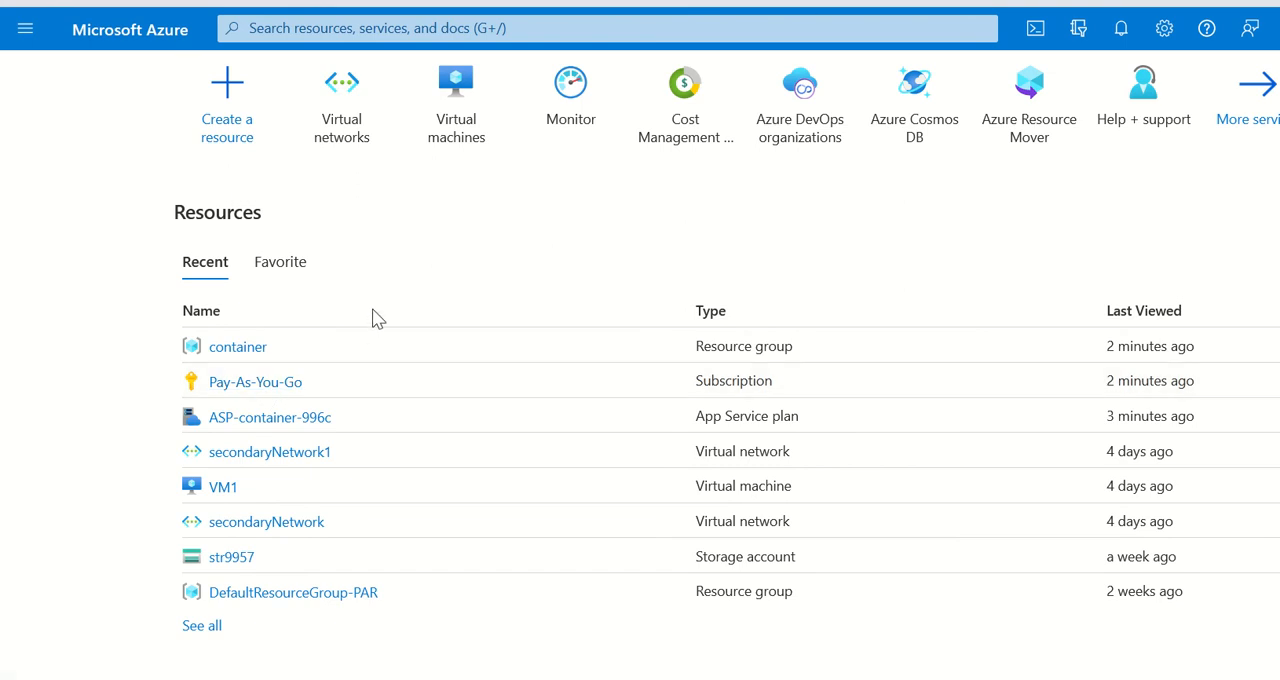
pyautogui.click(232, 350)
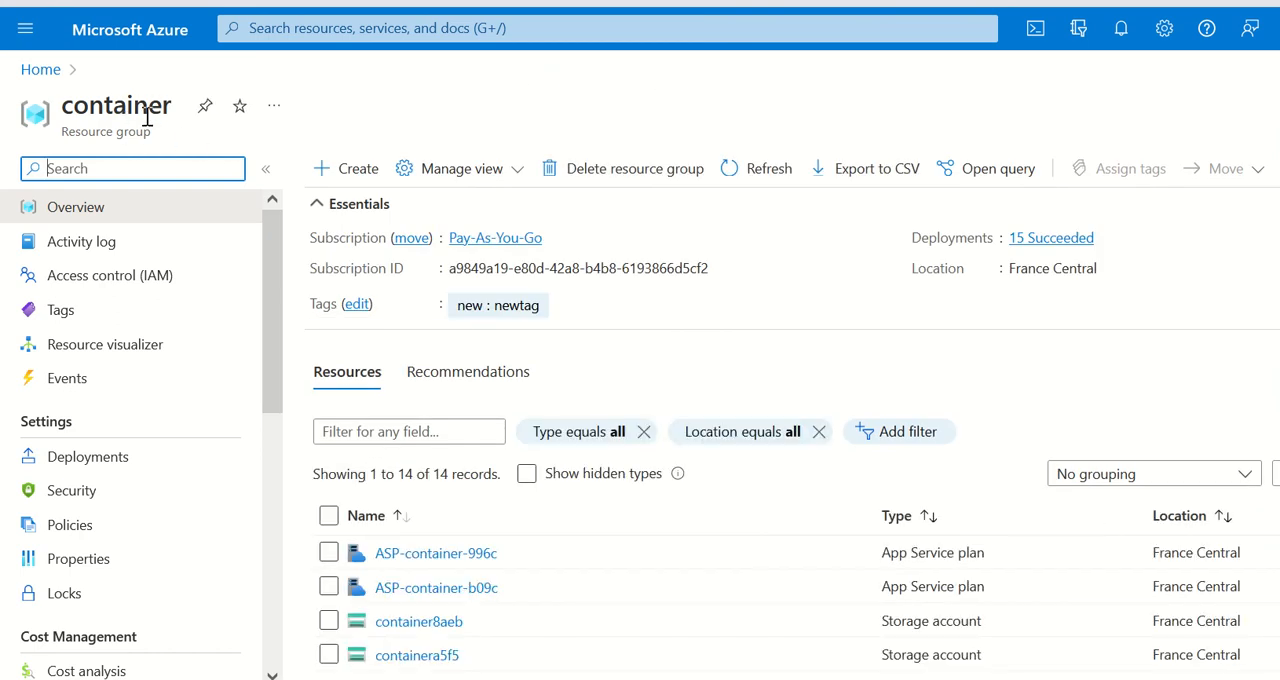
pyautogui.scroll(-5, 202, 492)
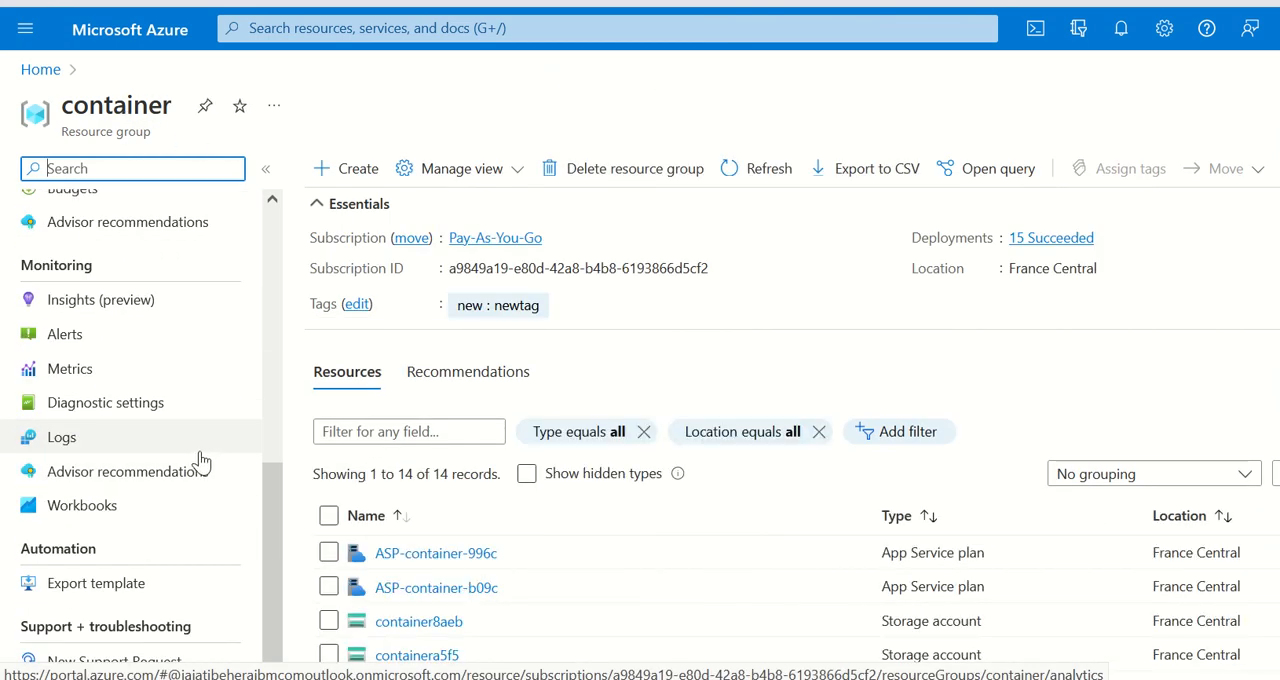
pyautogui.scroll(5, 205, 540)
pyautogui.click(72, 482)
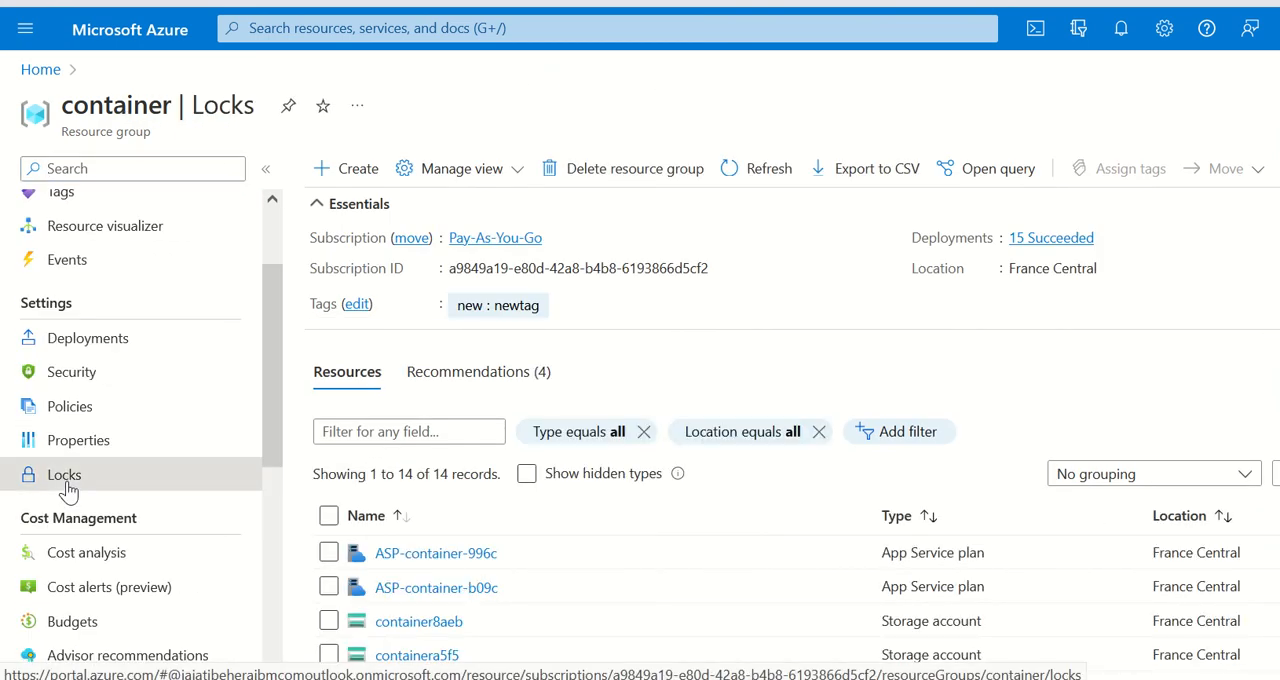
# Step: Add a Read-only lock named lock-resourceGroup to the container group with the note "lock is applied on resource group"
pyautogui.click(360, 163)
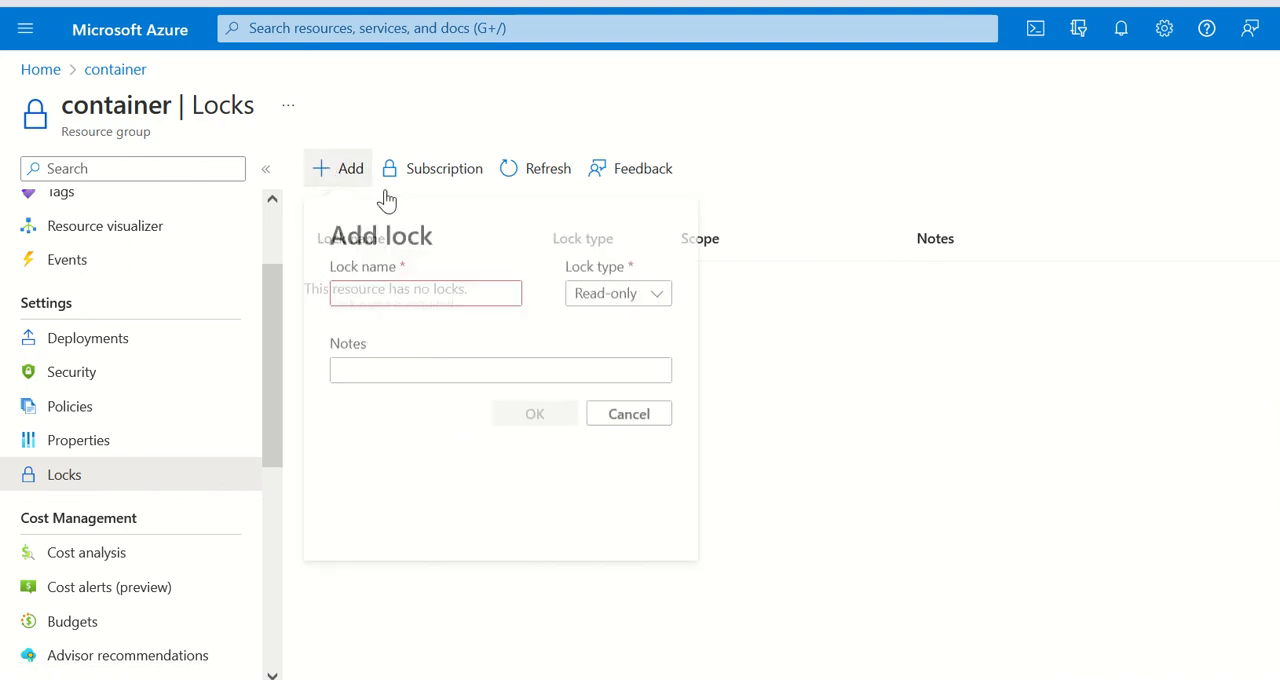
pyautogui.click(413, 292)
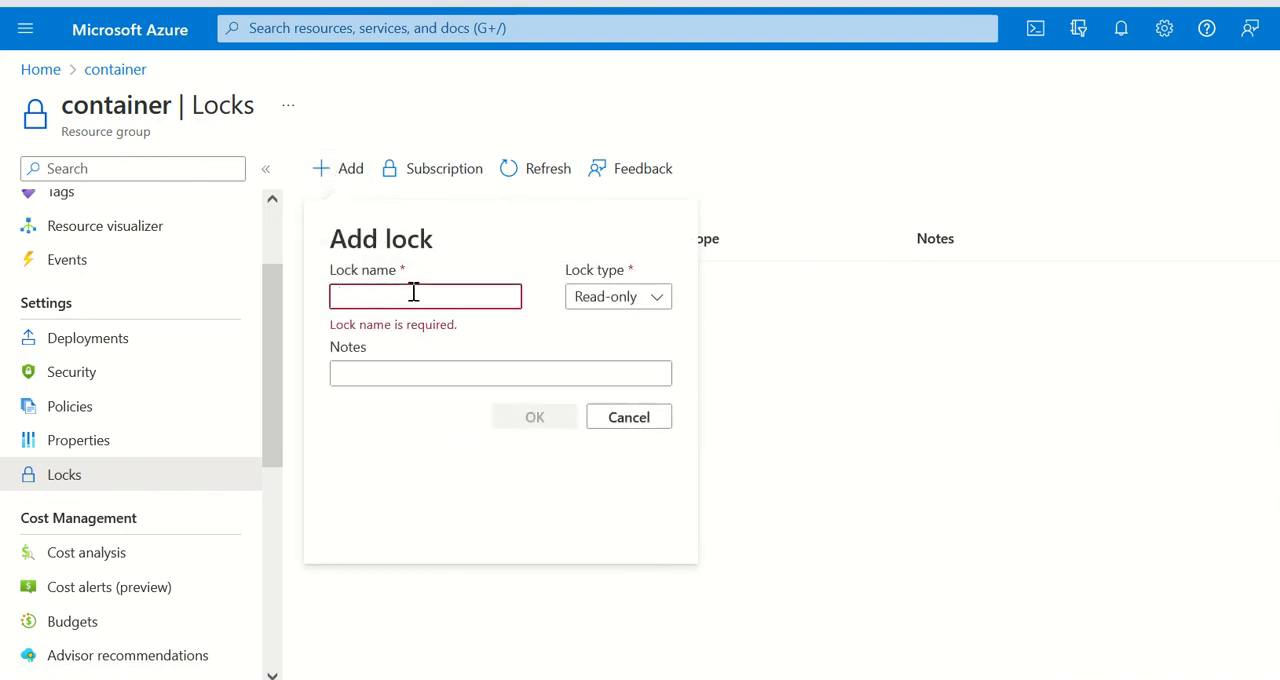
pyautogui.write('lock-resourceGroup')
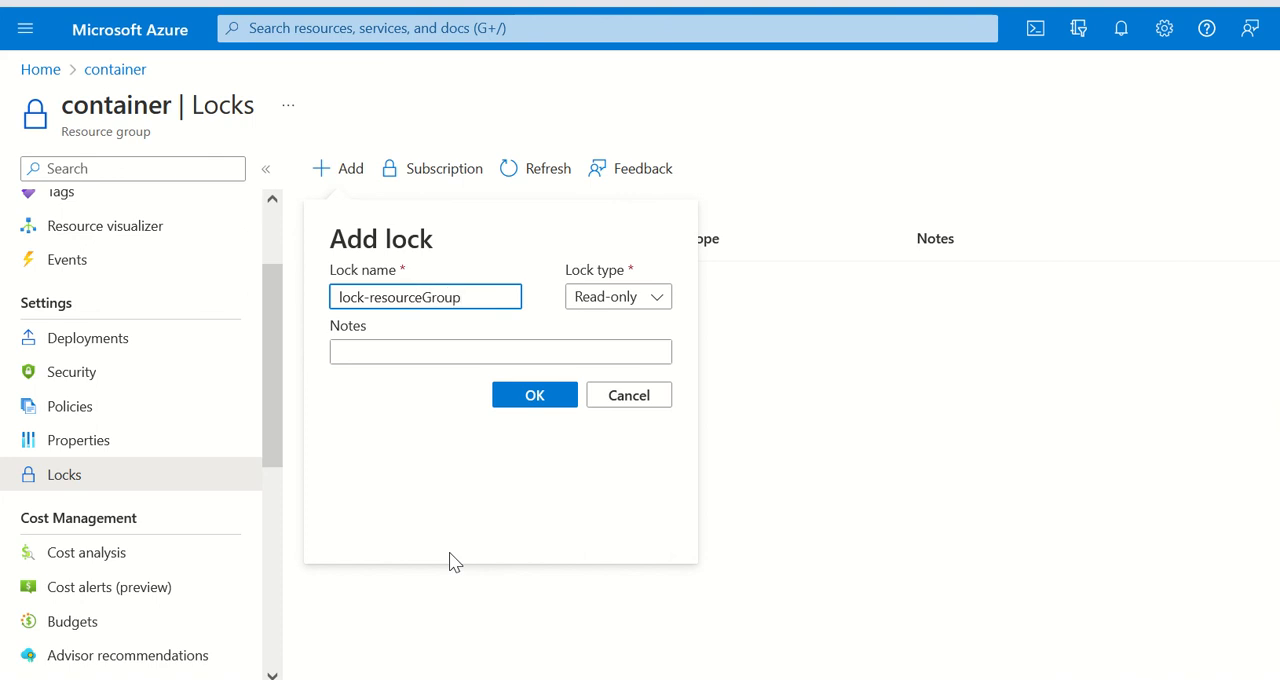
pyautogui.click(622, 299)
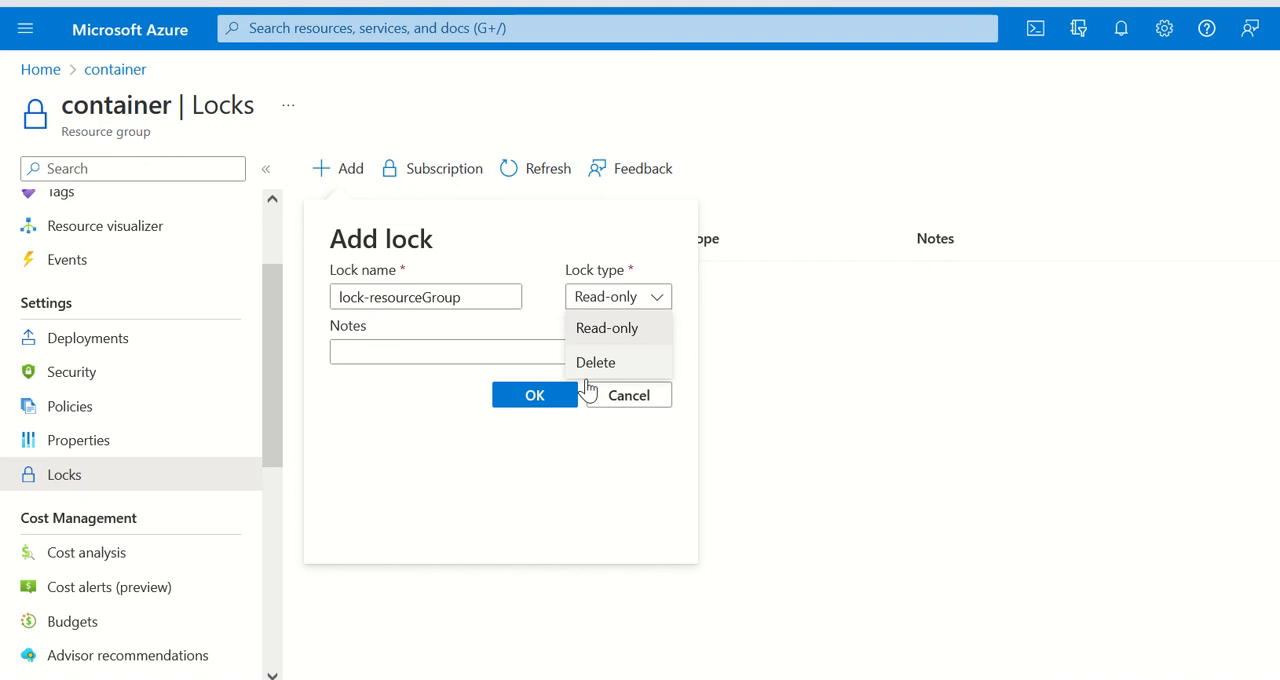
pyautogui.click(476, 349)
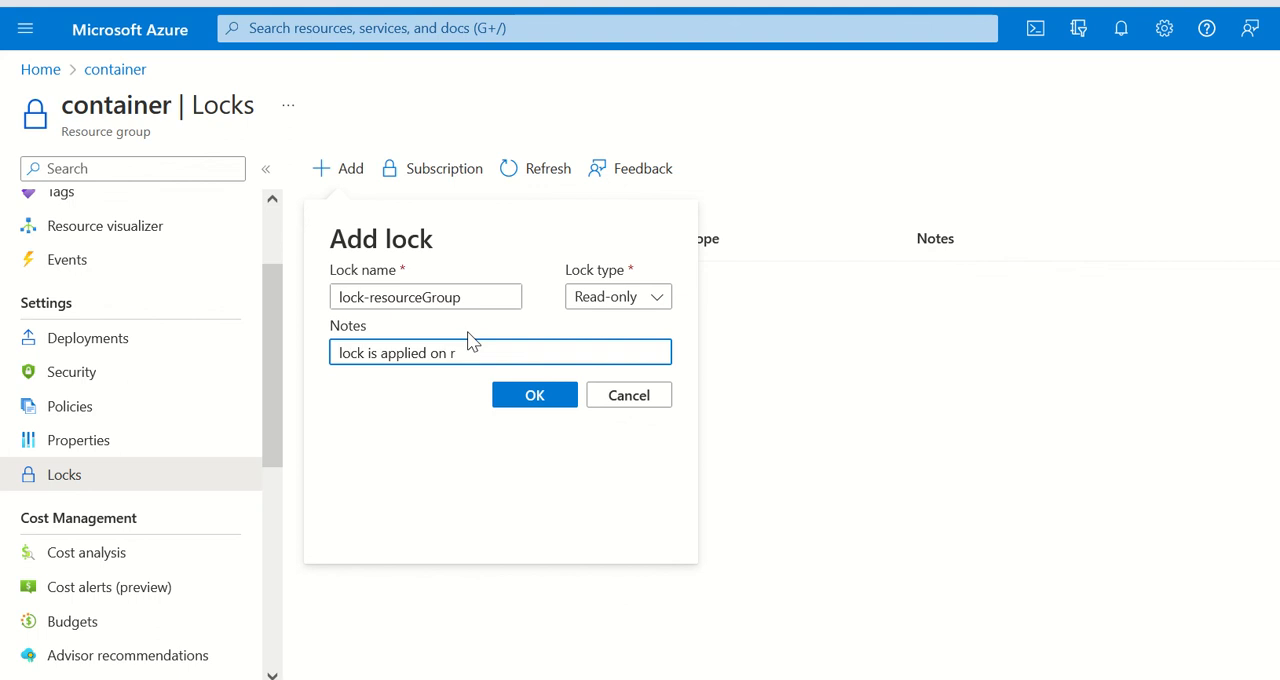
pyautogui.write('lock is applied on resource group')
pyautogui.press('BackSpace')
pyautogui.press('BackSpace')
pyautogui.press('BackSpace')
pyautogui.write('oiup')
pyautogui.press('BackSpace')
pyautogui.press('BackSpace')
pyautogui.press('BackSpace')
pyautogui.write('up')
pyautogui.click(512, 408)
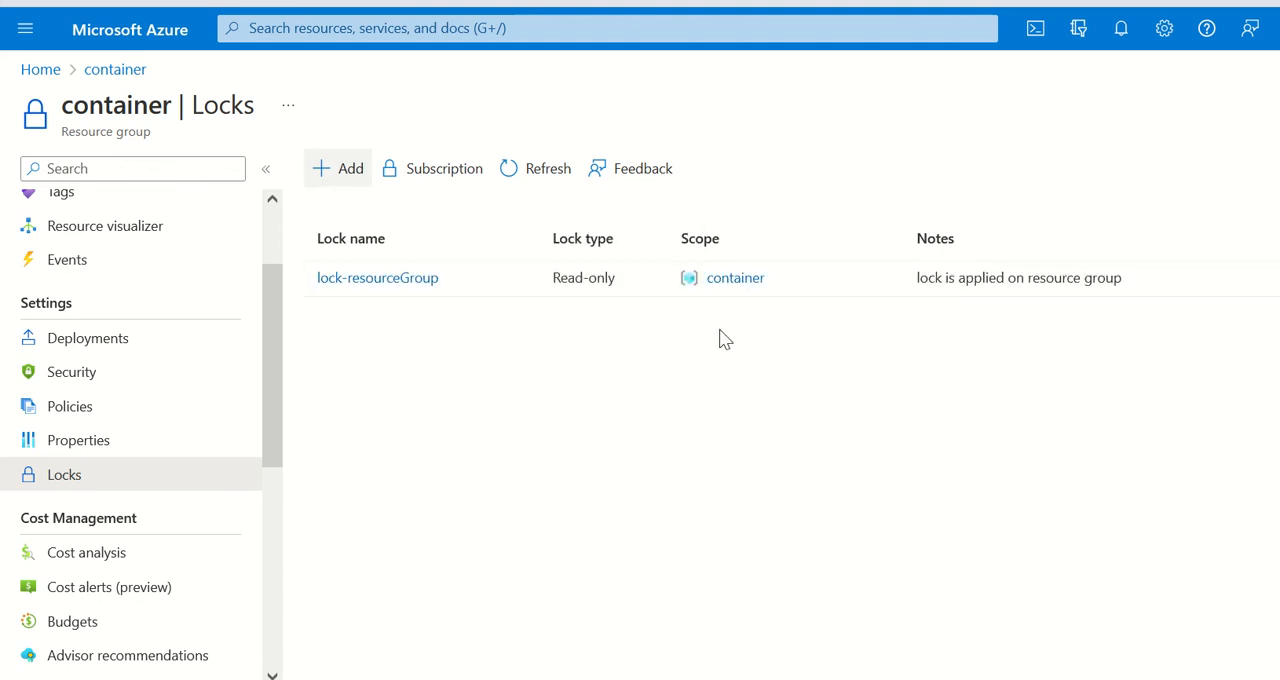
# Step: Return to the container resource group's overview and look over its resources
pyautogui.scroll(-3, 140, 475)
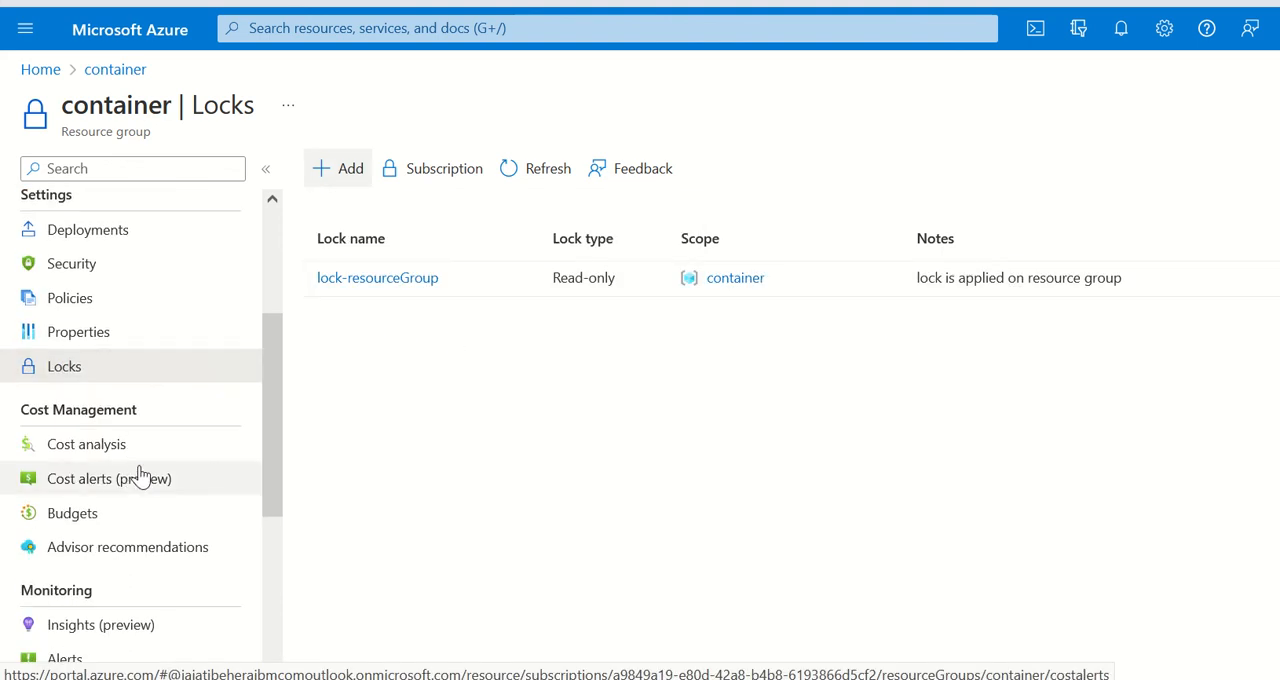
pyautogui.scroll(5, 178, 476)
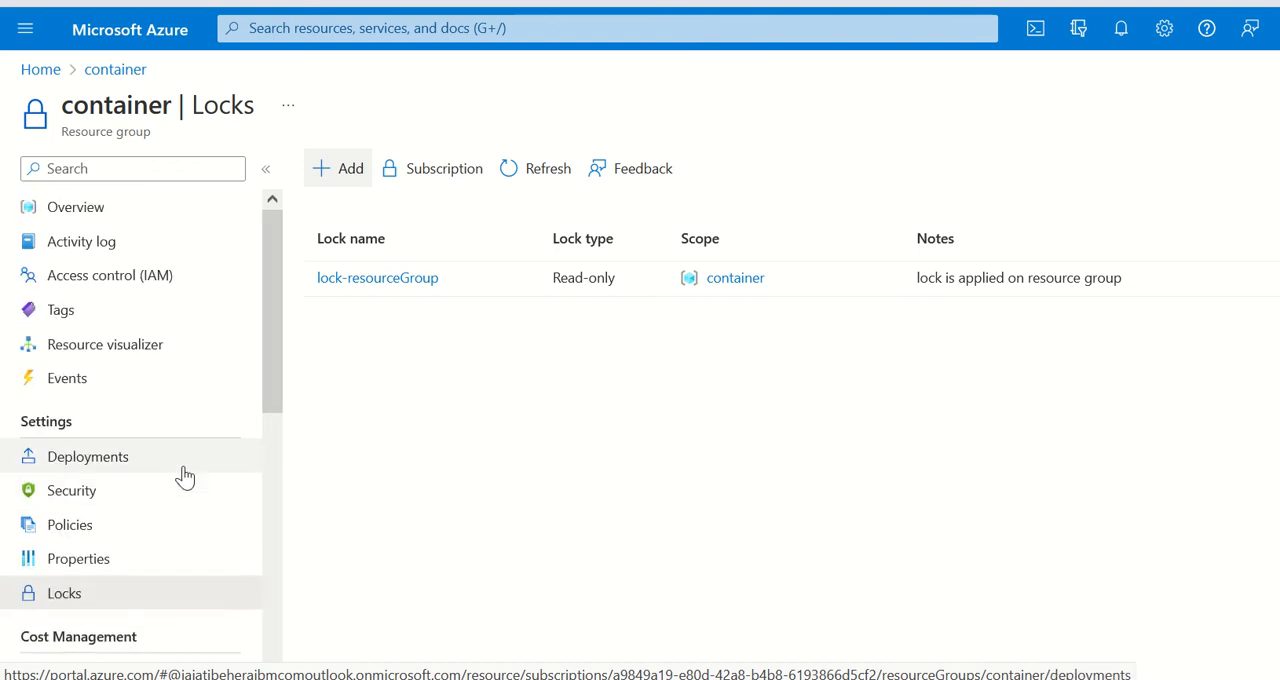
pyautogui.click(80, 212)
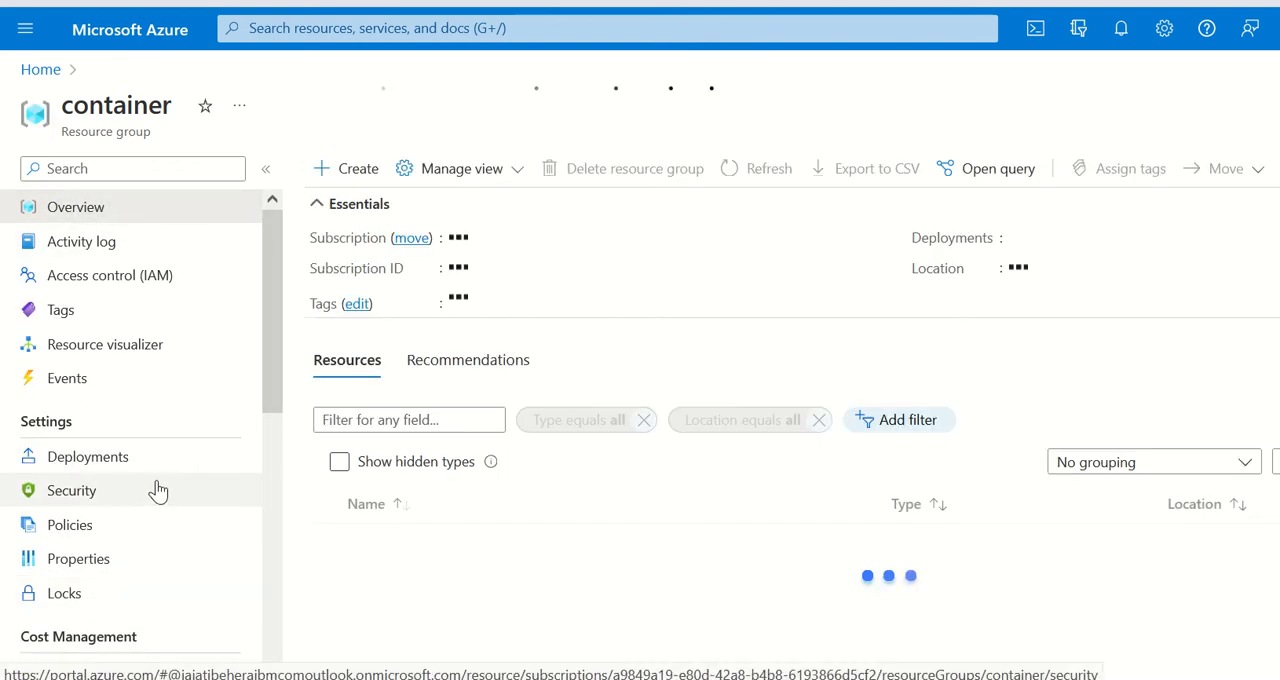
pyautogui.scroll(-5, 123, 371)
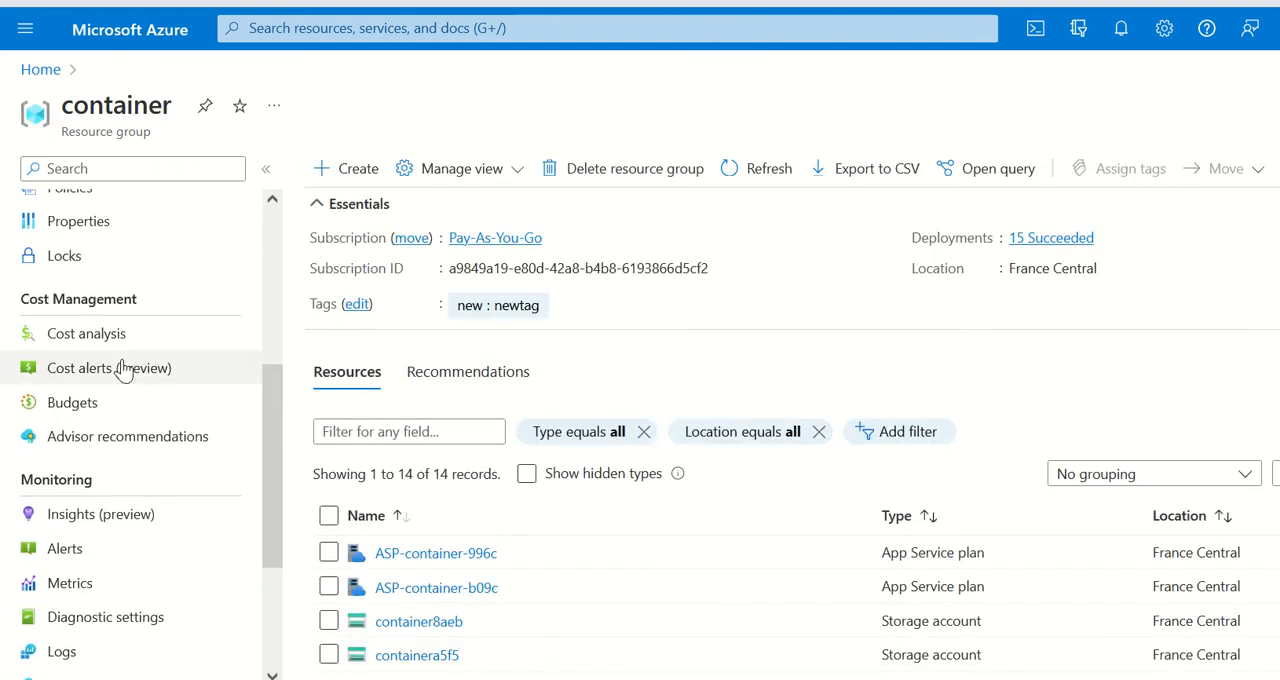
pyautogui.scroll(4, 180, 412)
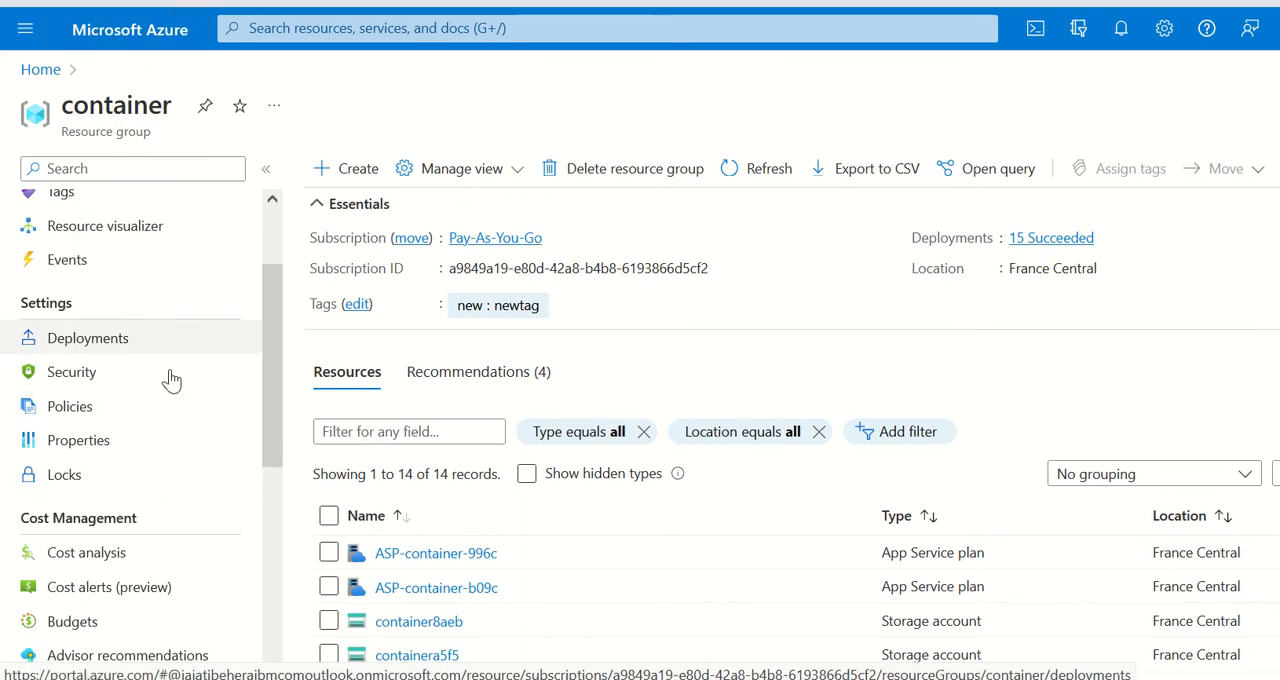
pyautogui.scroll(2, 101, 312)
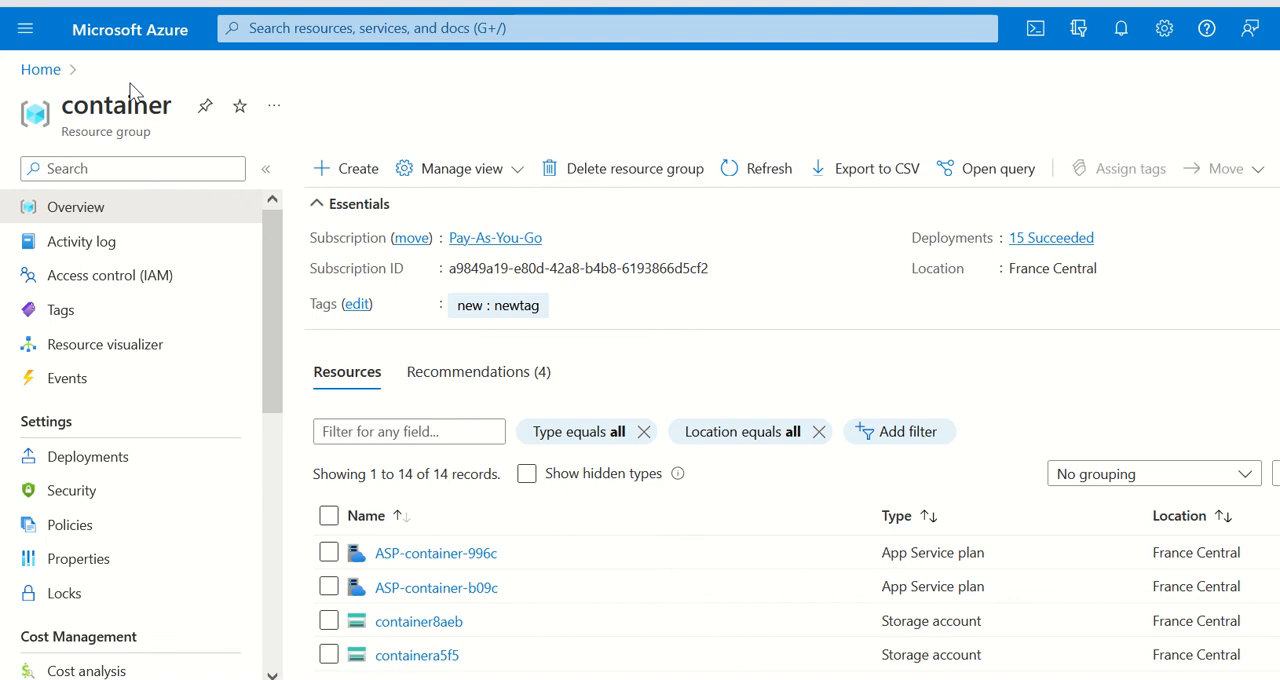
# Step: Reopen the container group from the home page and check the locks on its container8aeb storage account
pyautogui.click(125, 37)
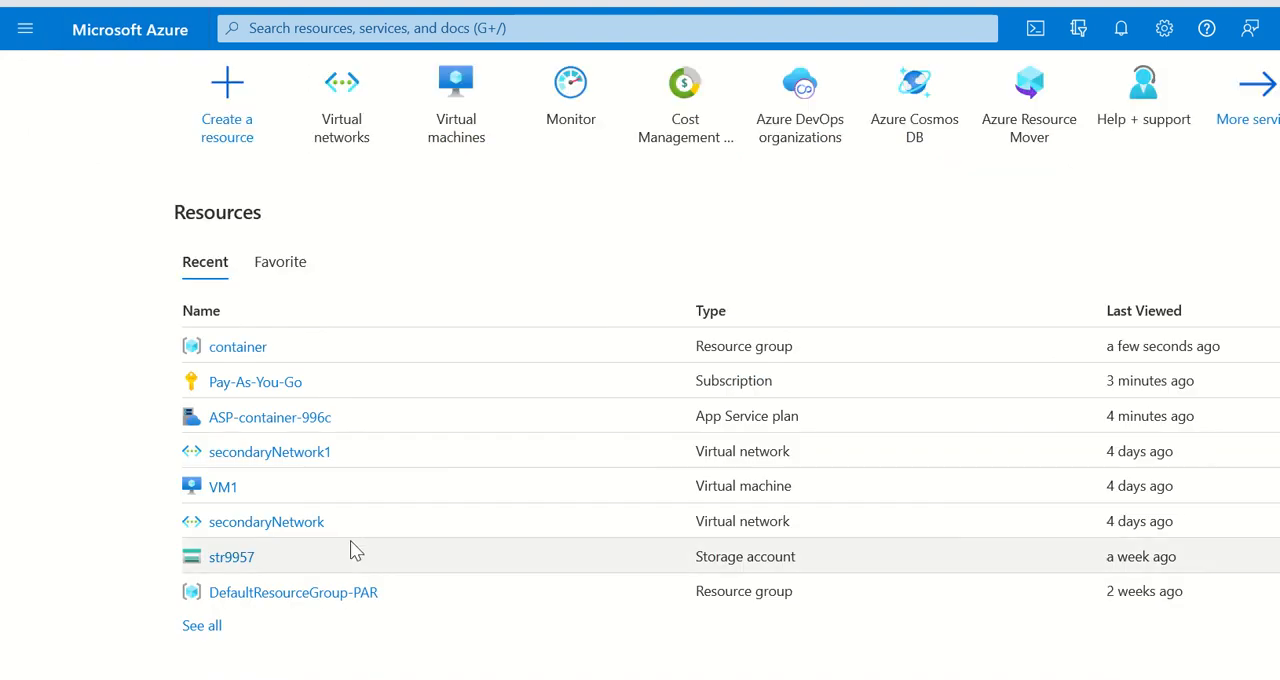
pyautogui.click(236, 348)
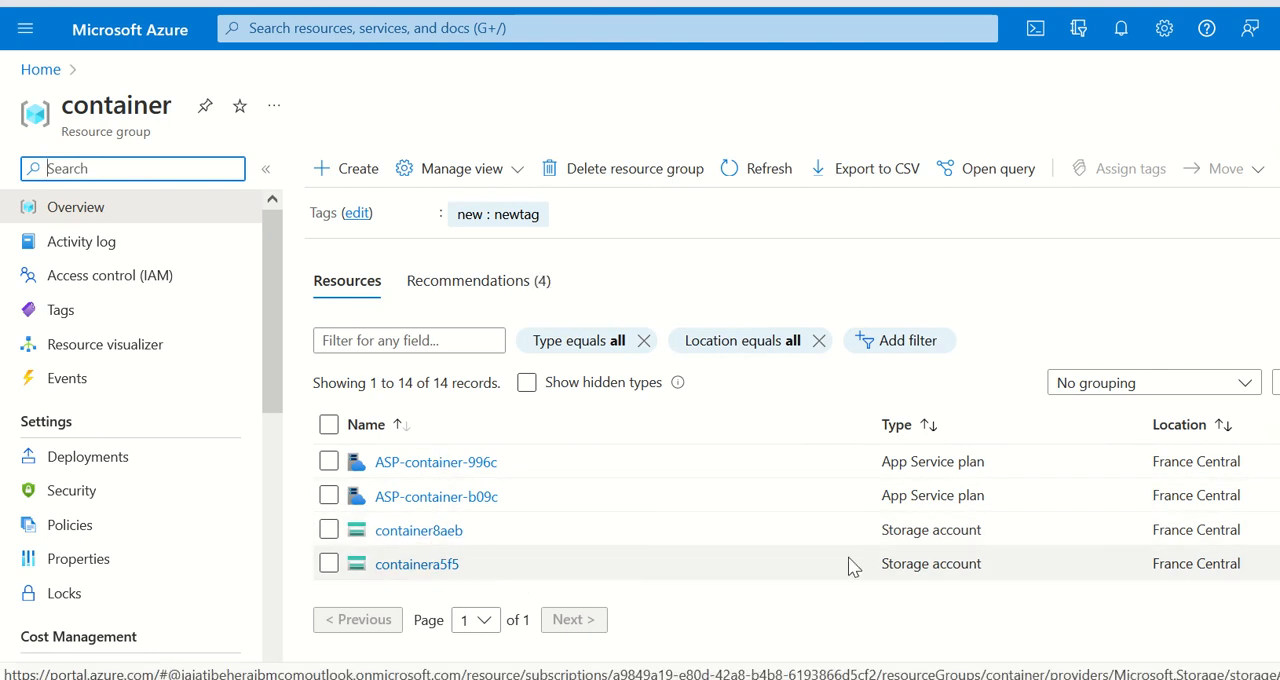
pyautogui.click(430, 543)
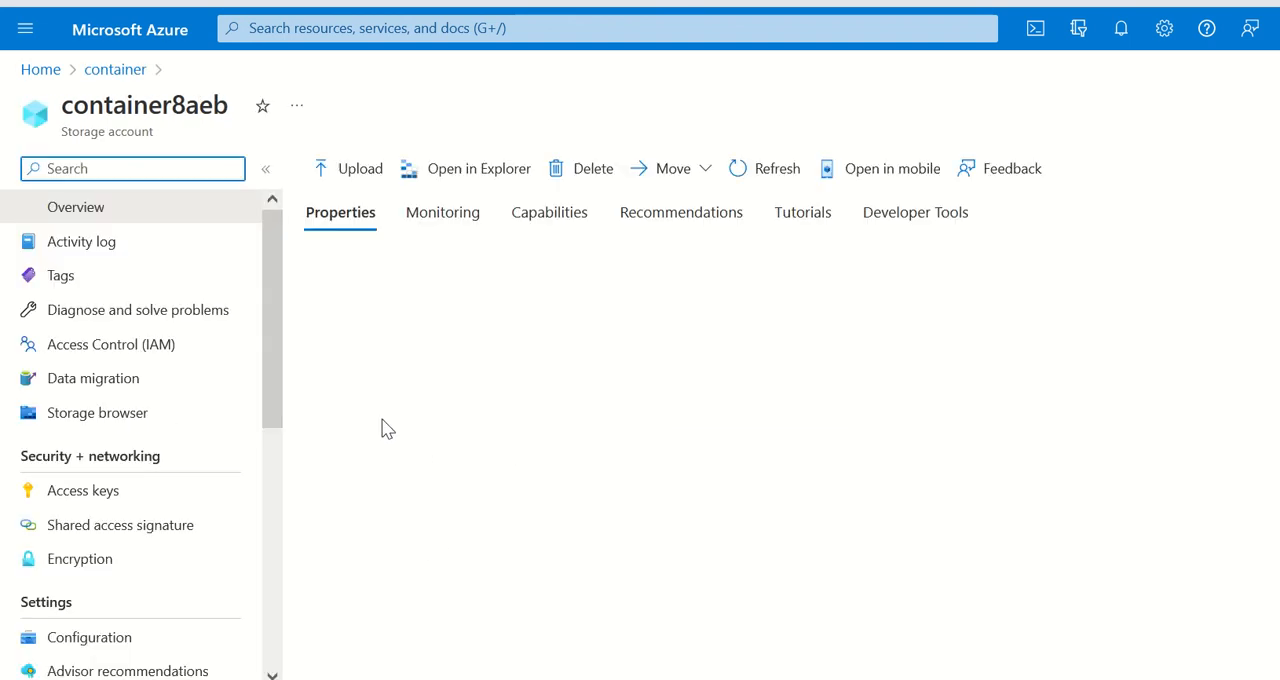
pyautogui.scroll(-3, 160, 414)
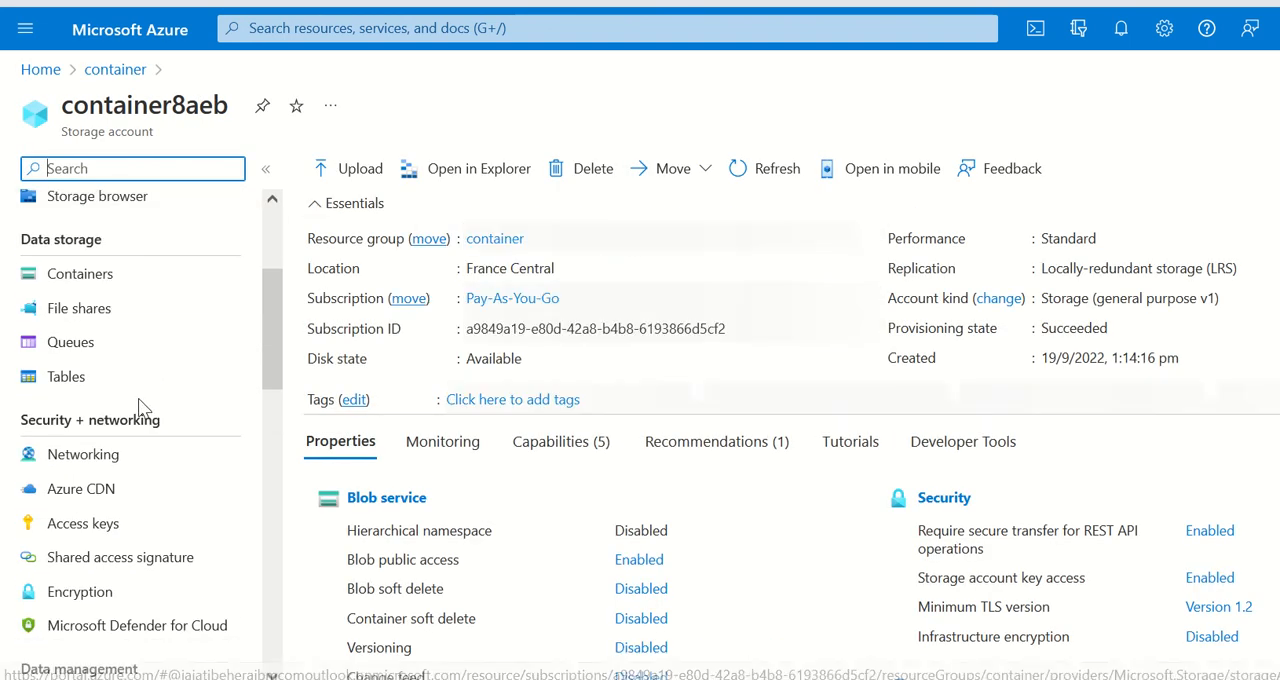
pyautogui.scroll(-3, 150, 410)
pyautogui.scroll(-5, 150, 415)
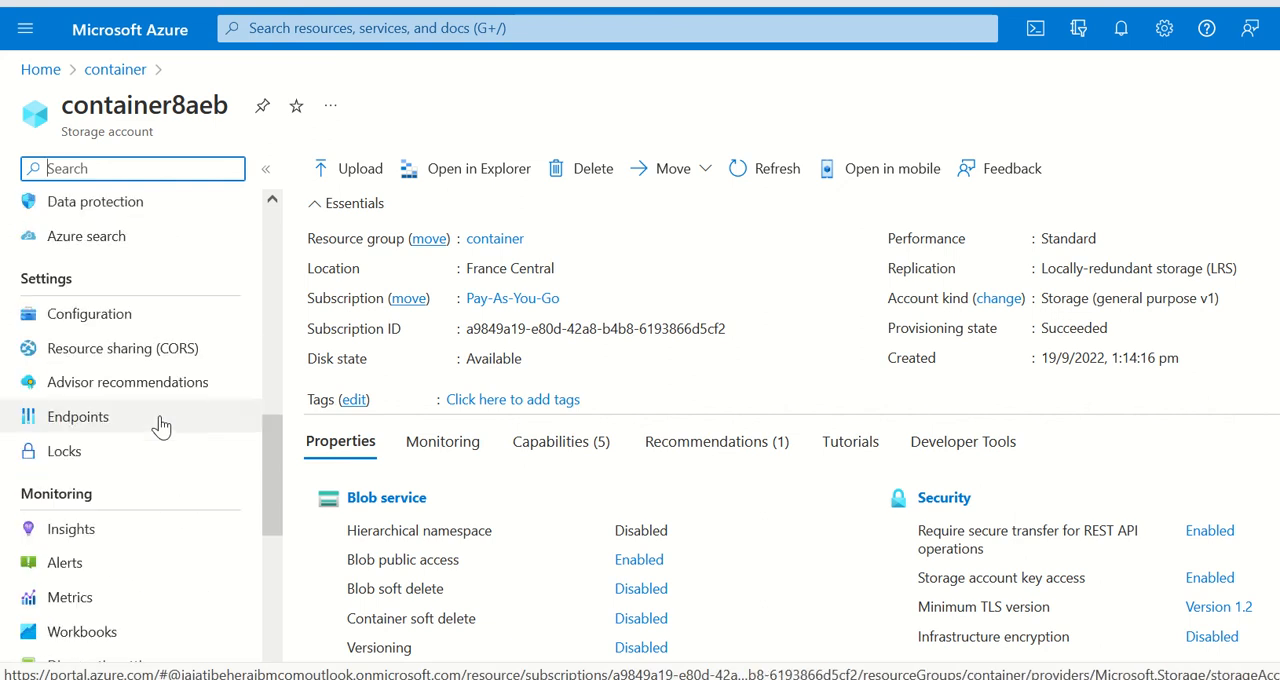
pyautogui.click(65, 340)
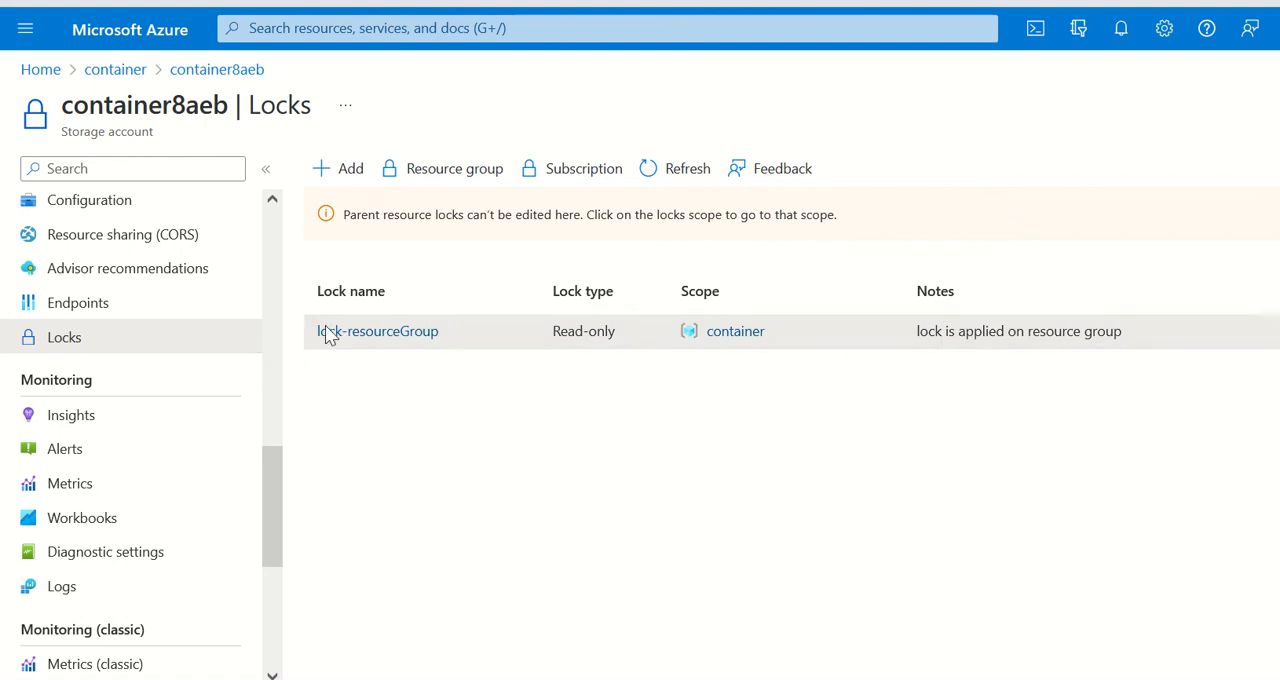
# Step: Try to delete the container8aeb storage account from its overview, confirming with the account name container8aeb
pyautogui.scroll(10, 108, 380)
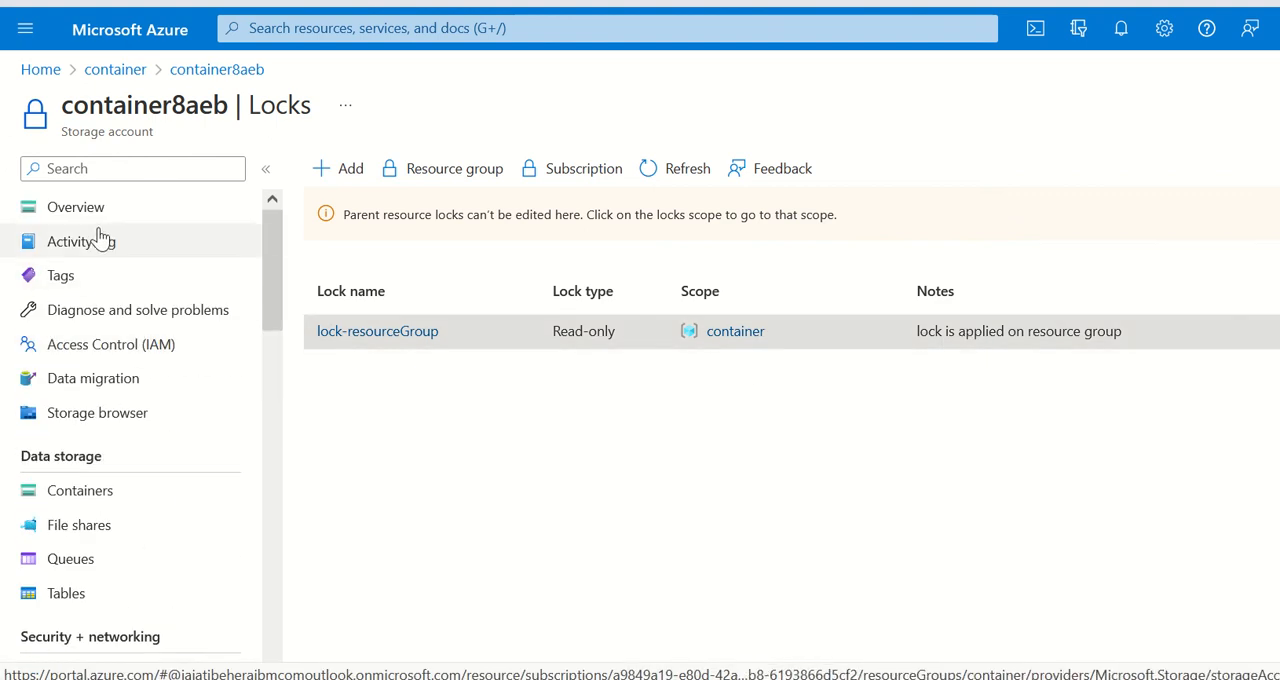
pyautogui.click(84, 210)
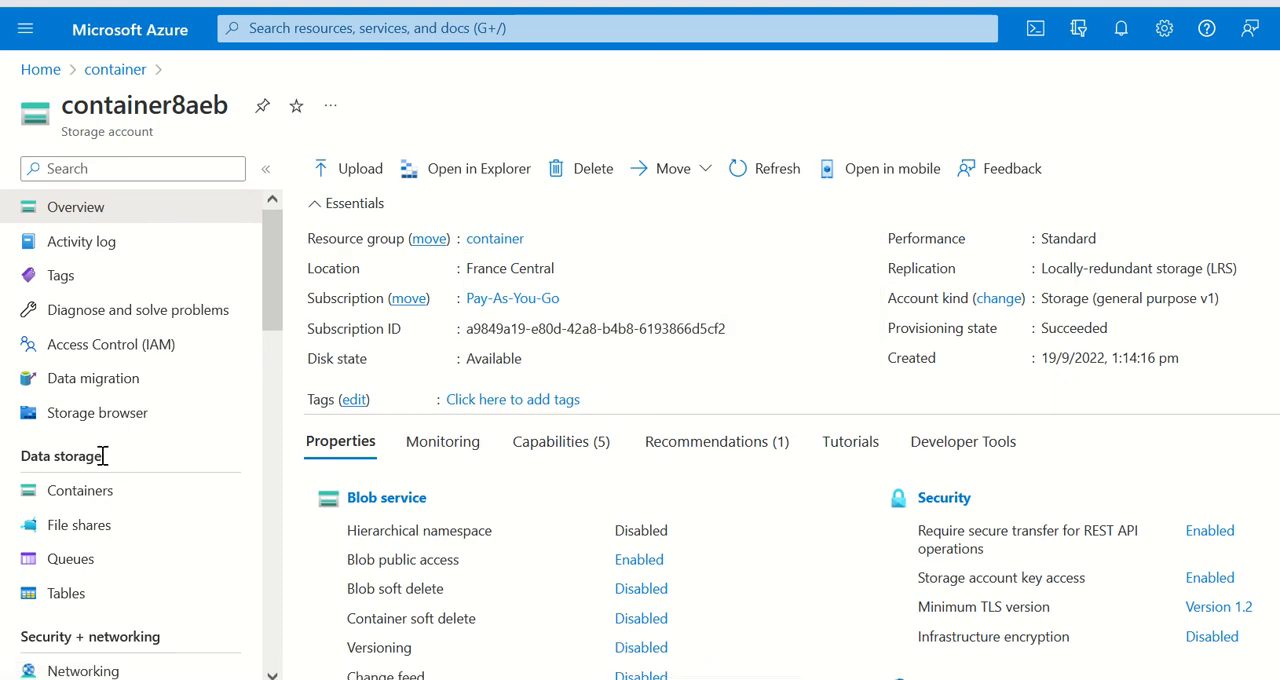
pyautogui.scroll(-4, 101, 453)
pyautogui.scroll(-4, 101, 455)
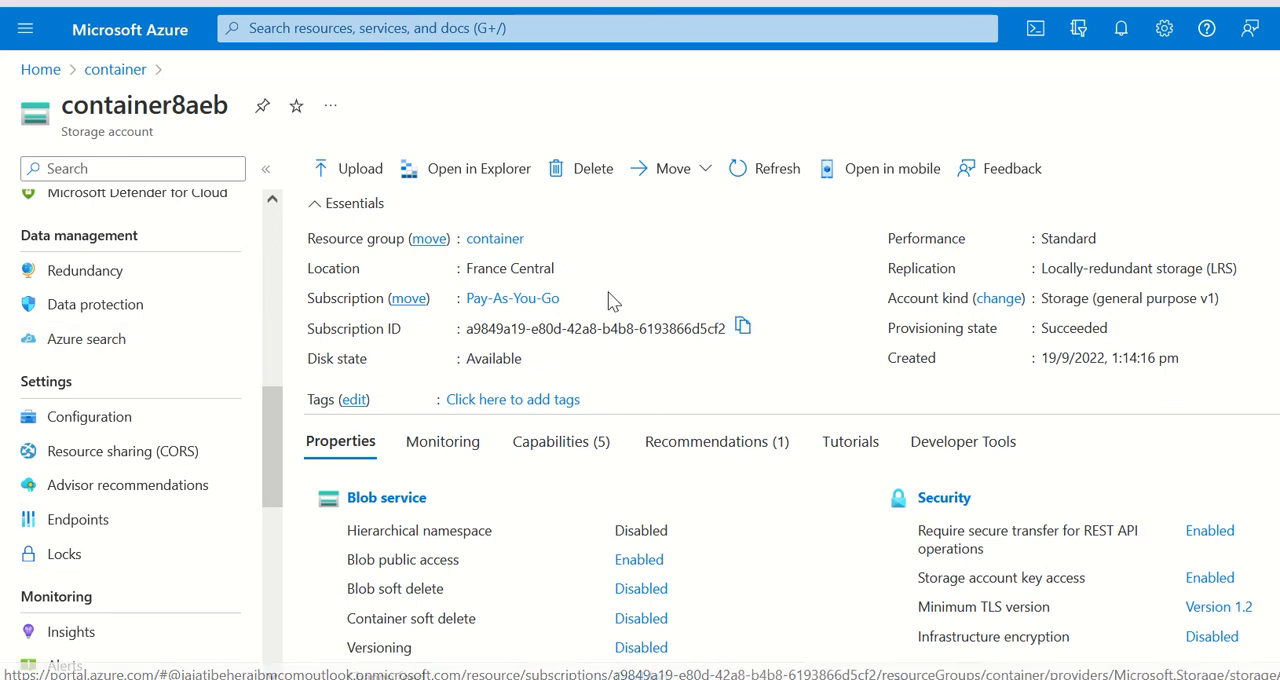
pyautogui.click(562, 169)
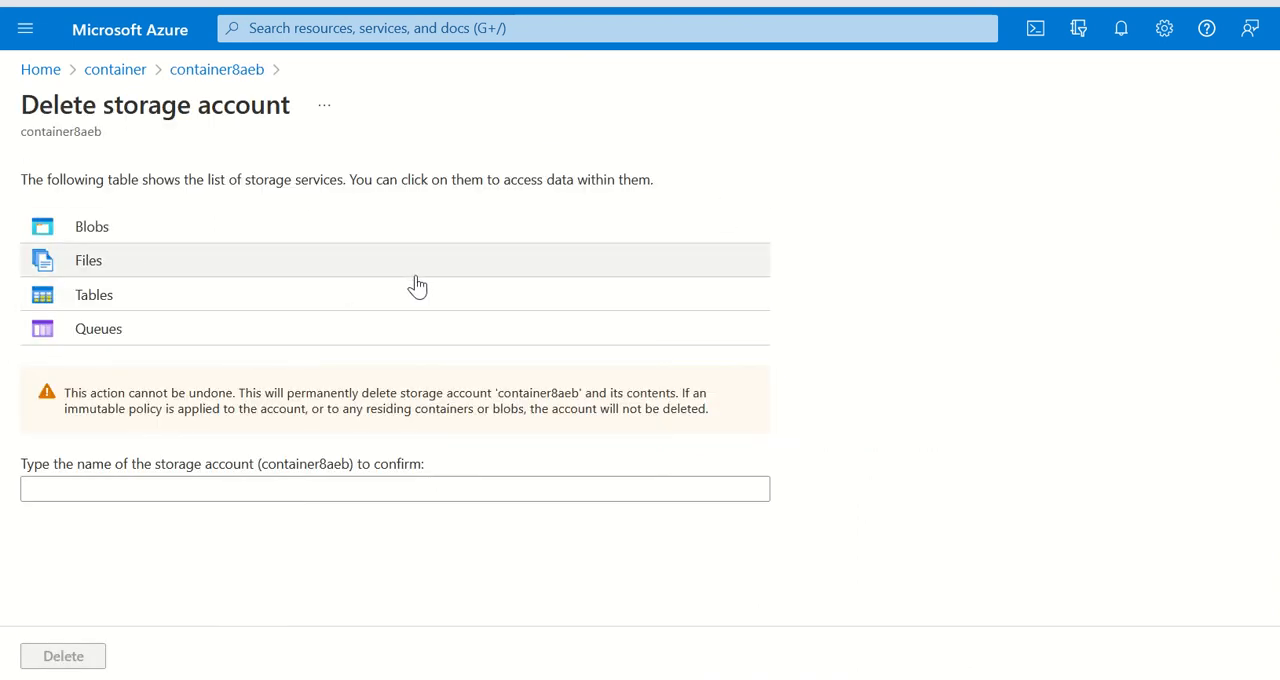
pyautogui.click(141, 490)
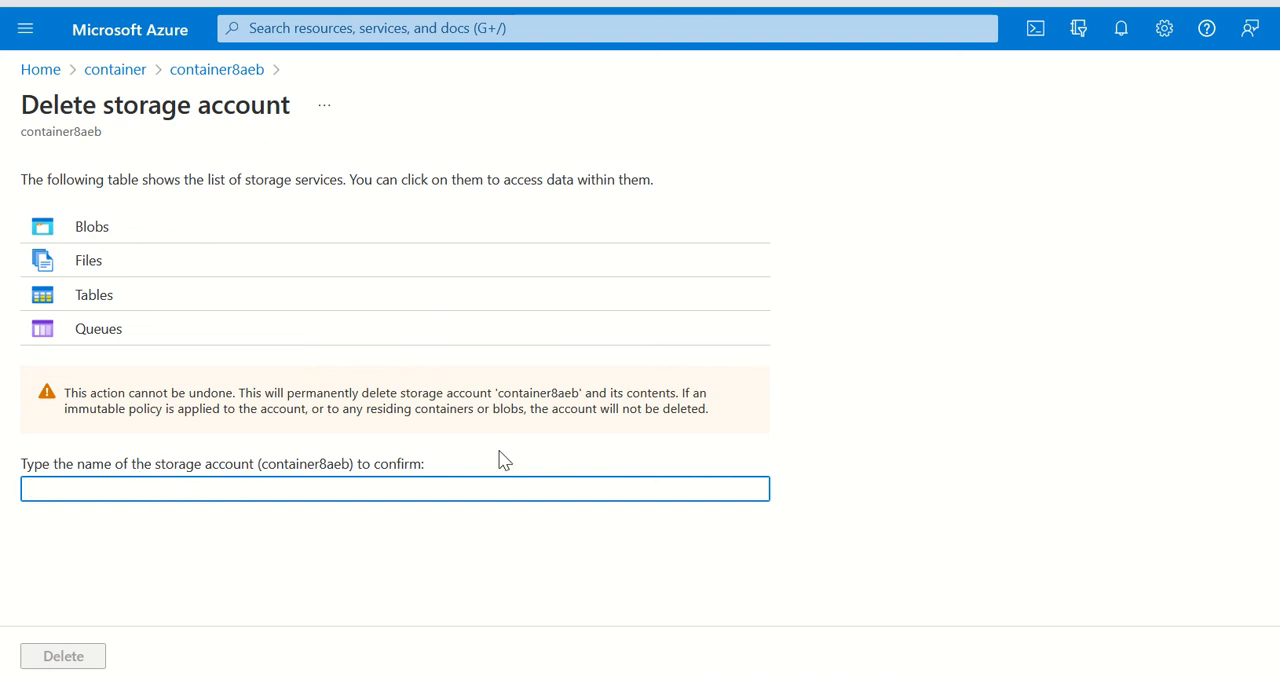
pyautogui.moveTo(163, 408); pyautogui.dragTo(805, 462)
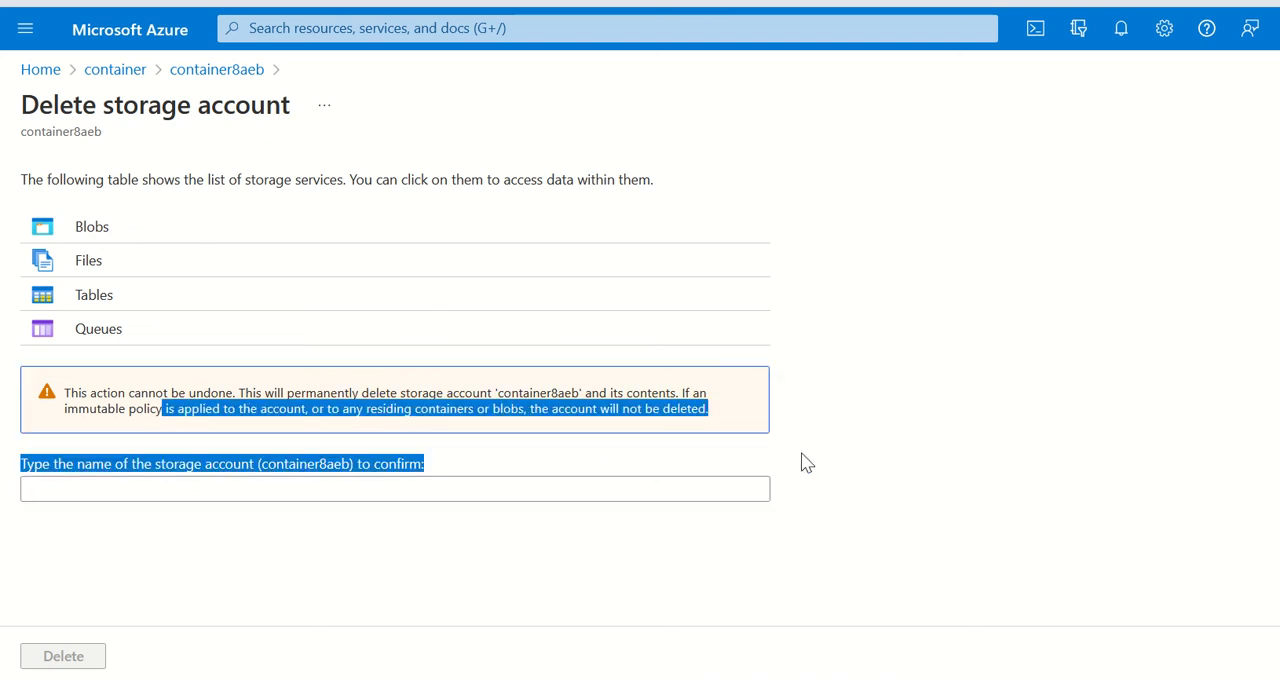
pyautogui.click(437, 491)
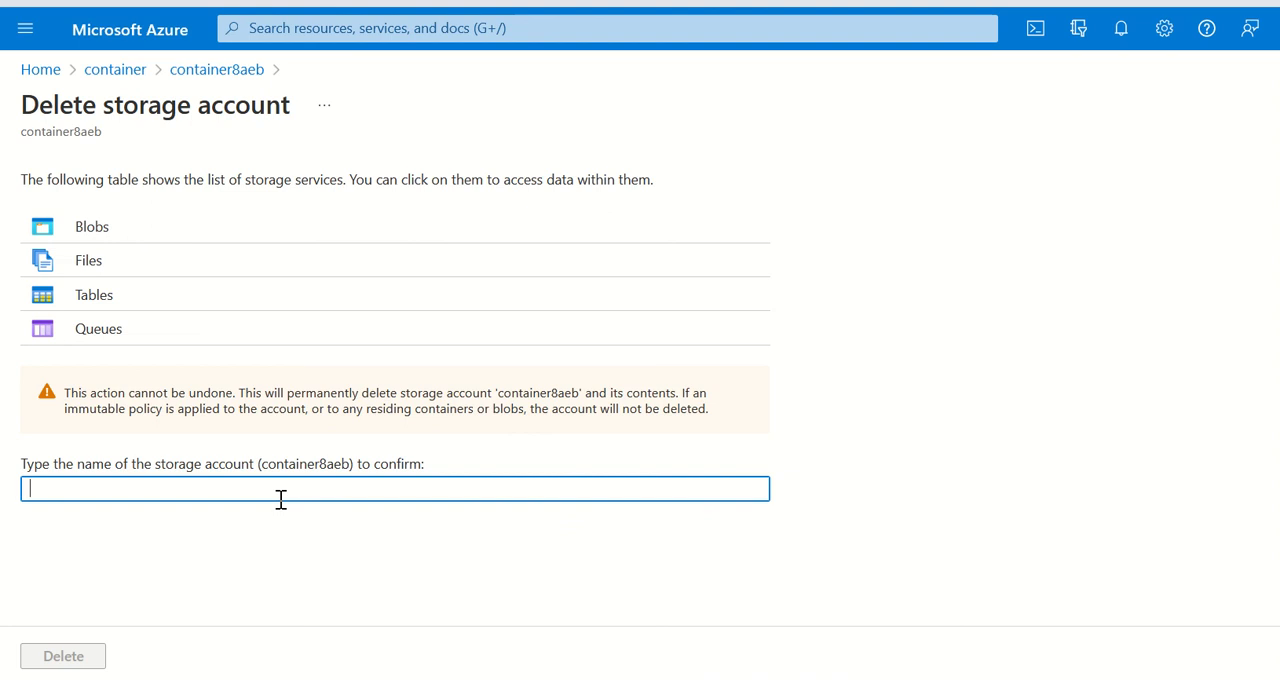
pyautogui.write('container8aeb')
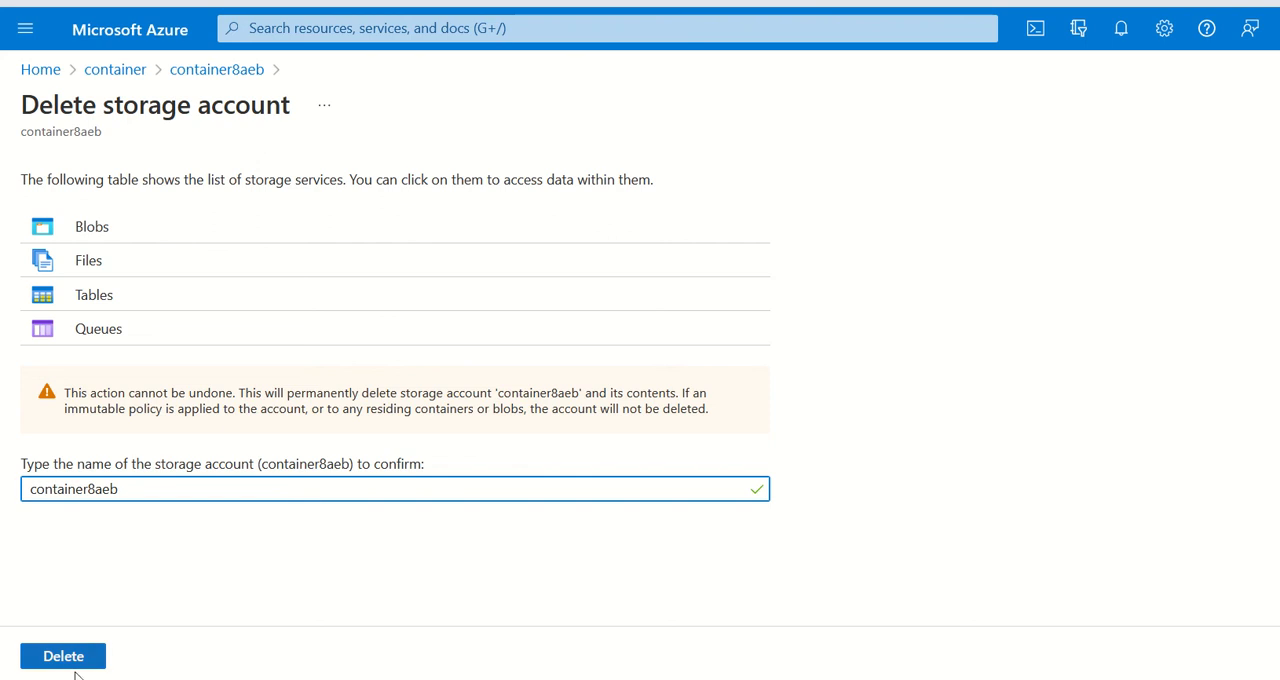
pyautogui.click(70, 667)
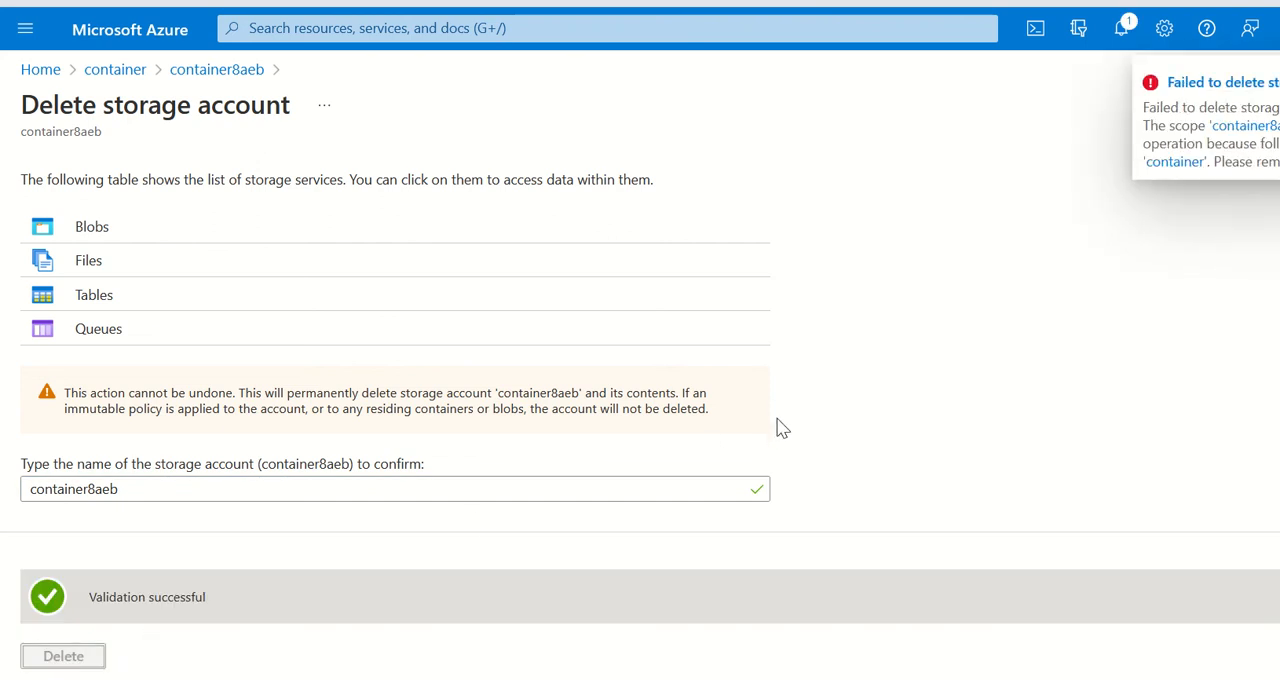
# Step: Read the notification about the storage account deletion and close the notifications
pyautogui.click(1123, 34)
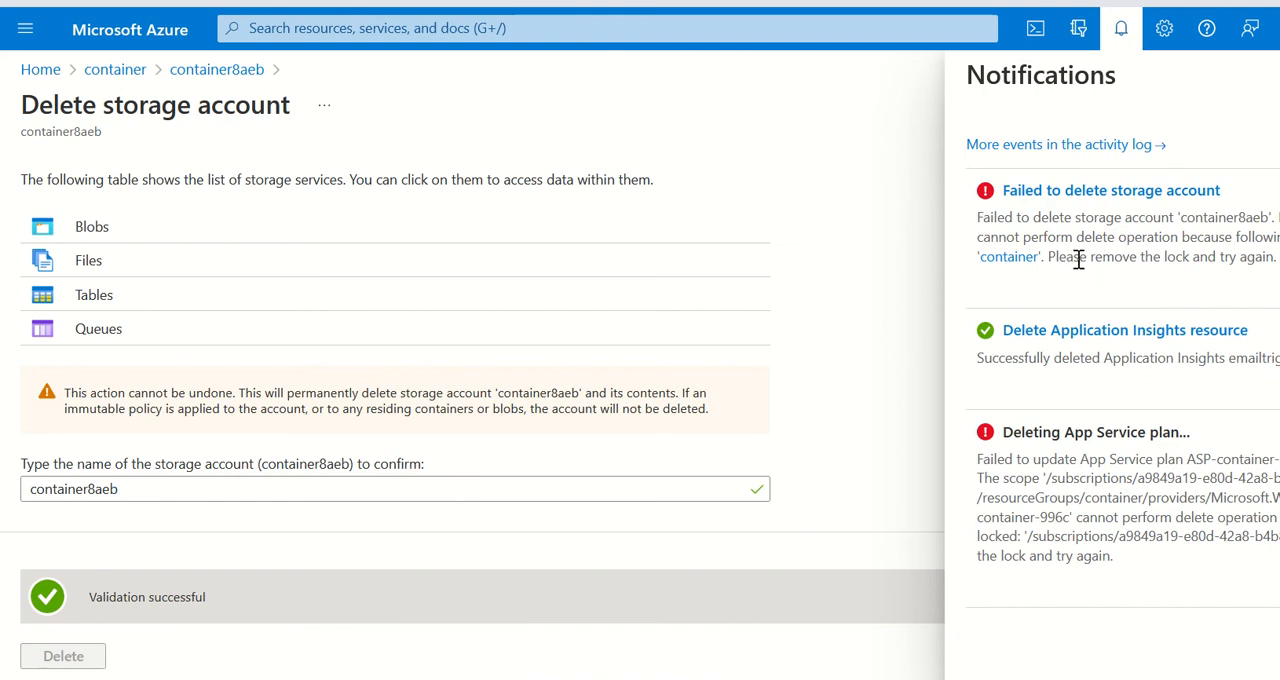
pyautogui.moveTo(1067, 258); pyautogui.dragTo(1245, 259)
pyautogui.click(1245, 259)
pyautogui.click(1121, 28)
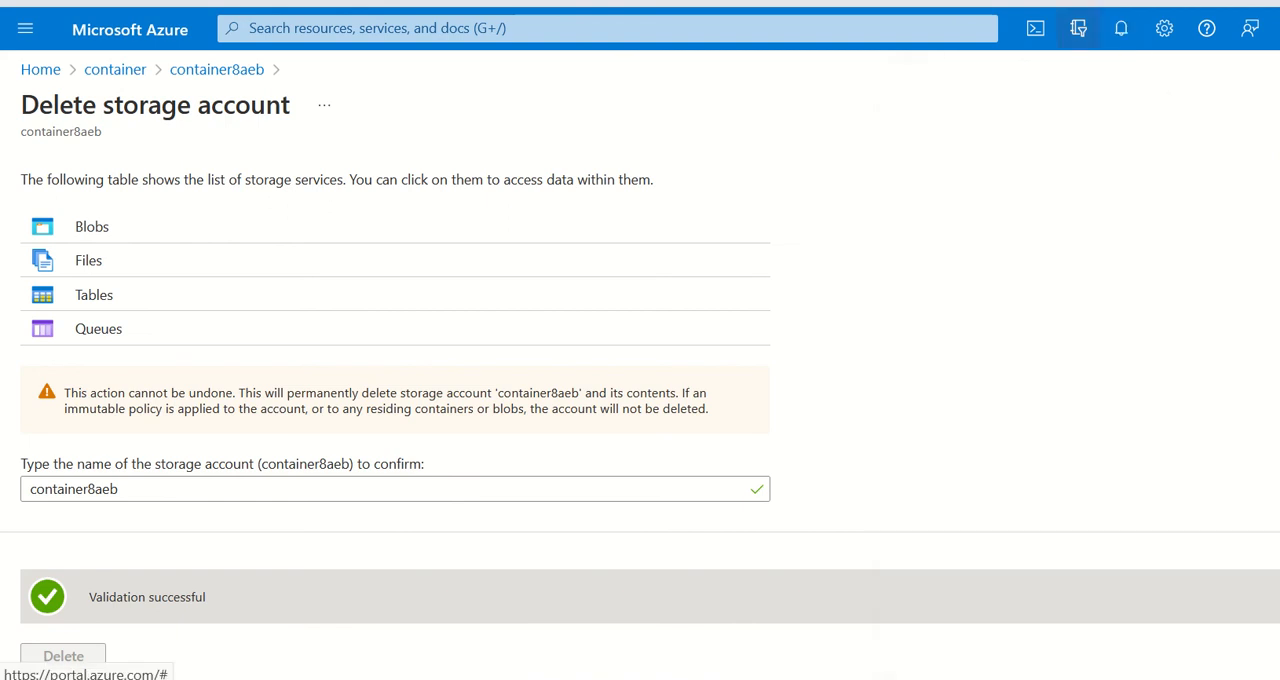
# Step: Open the container resource group's locks from the home page, delete the lock-resourceGroup lock and refresh the list
pyautogui.click(117, 38)
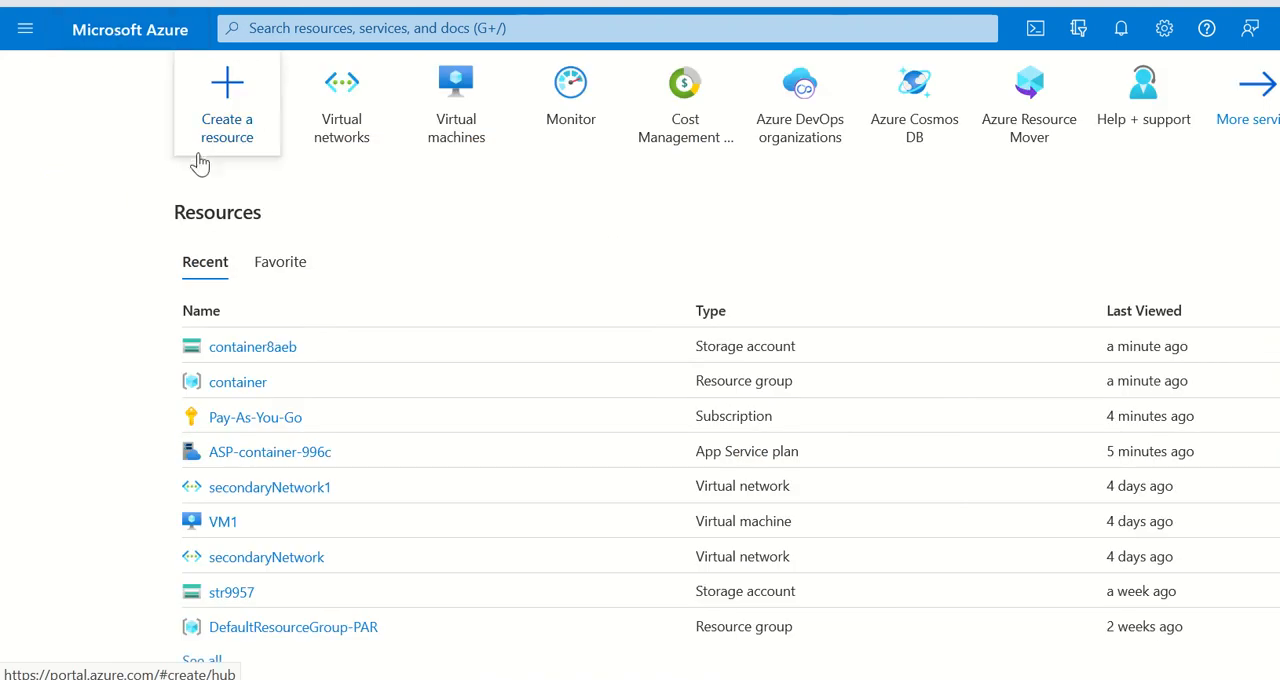
pyautogui.click(238, 384)
pyautogui.scroll(-5, 160, 425)
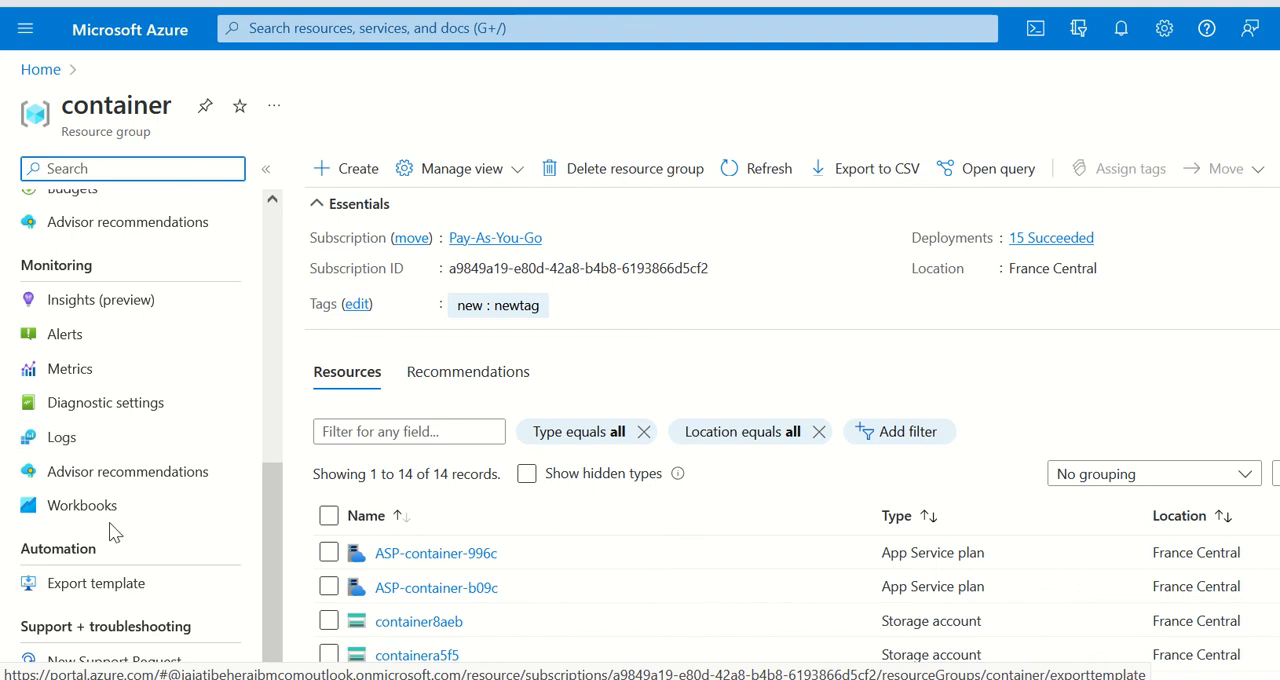
pyautogui.scroll(3, 110, 520)
pyautogui.scroll(-3, 134, 443)
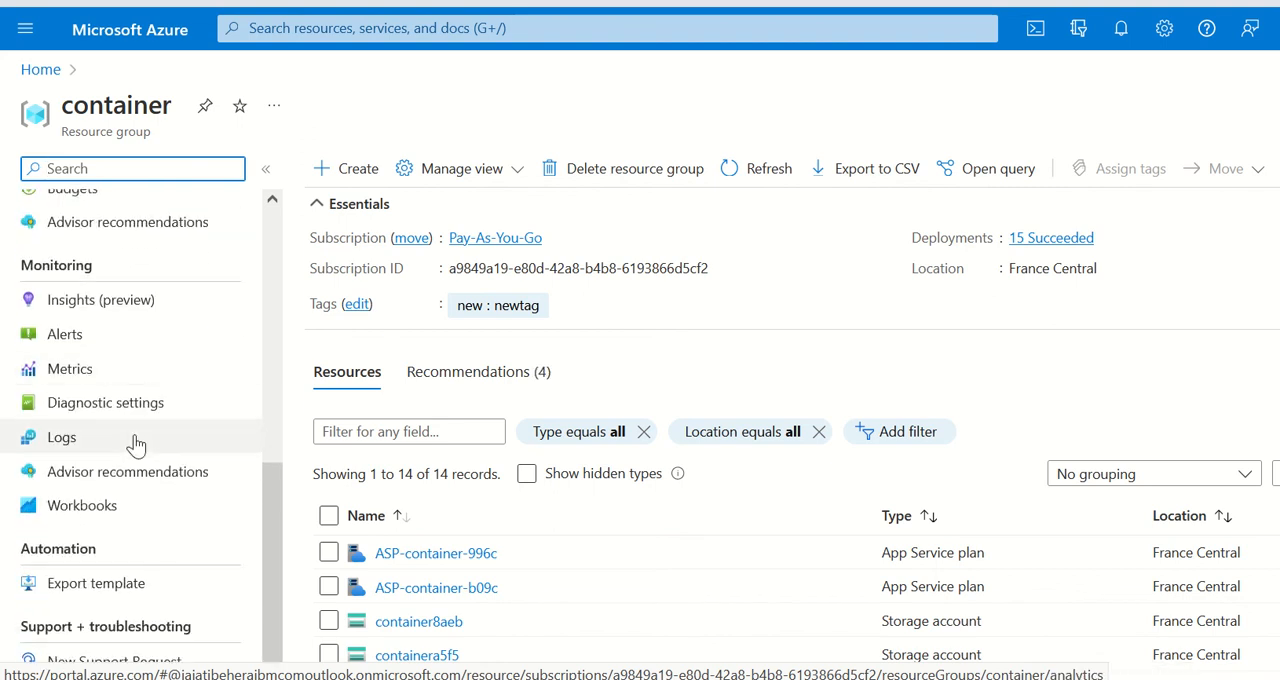
pyautogui.scroll(3, 100, 470)
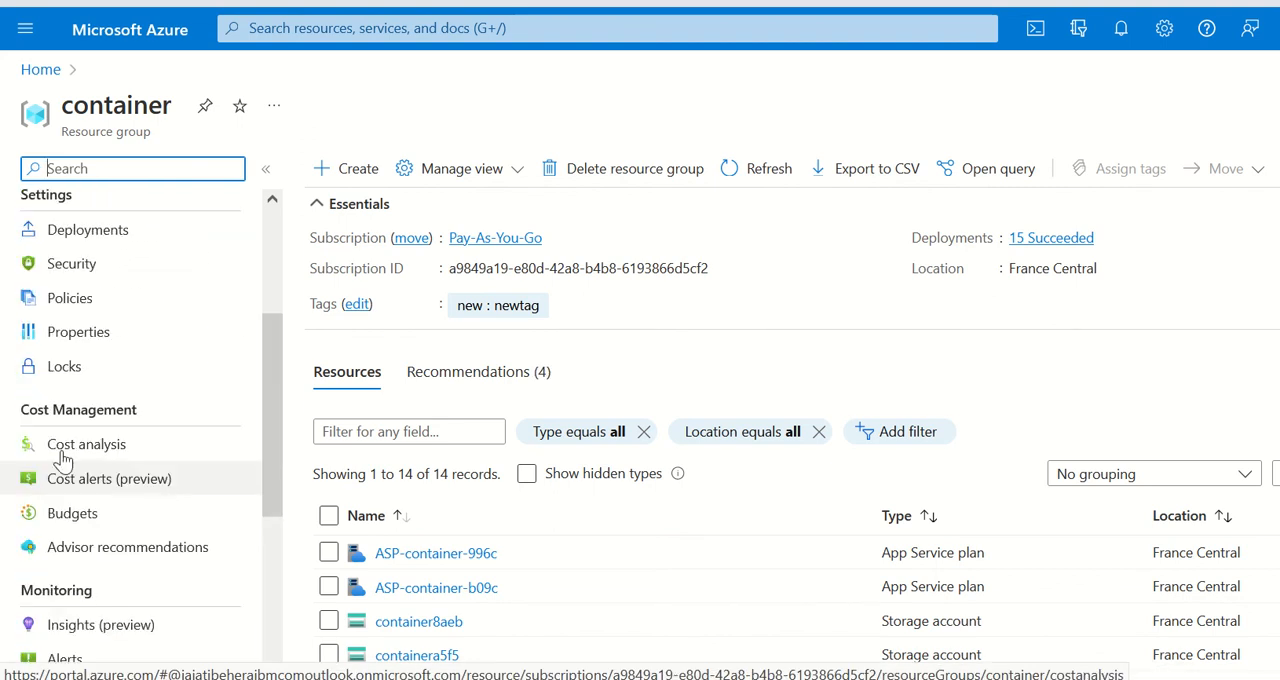
pyautogui.click(63, 370)
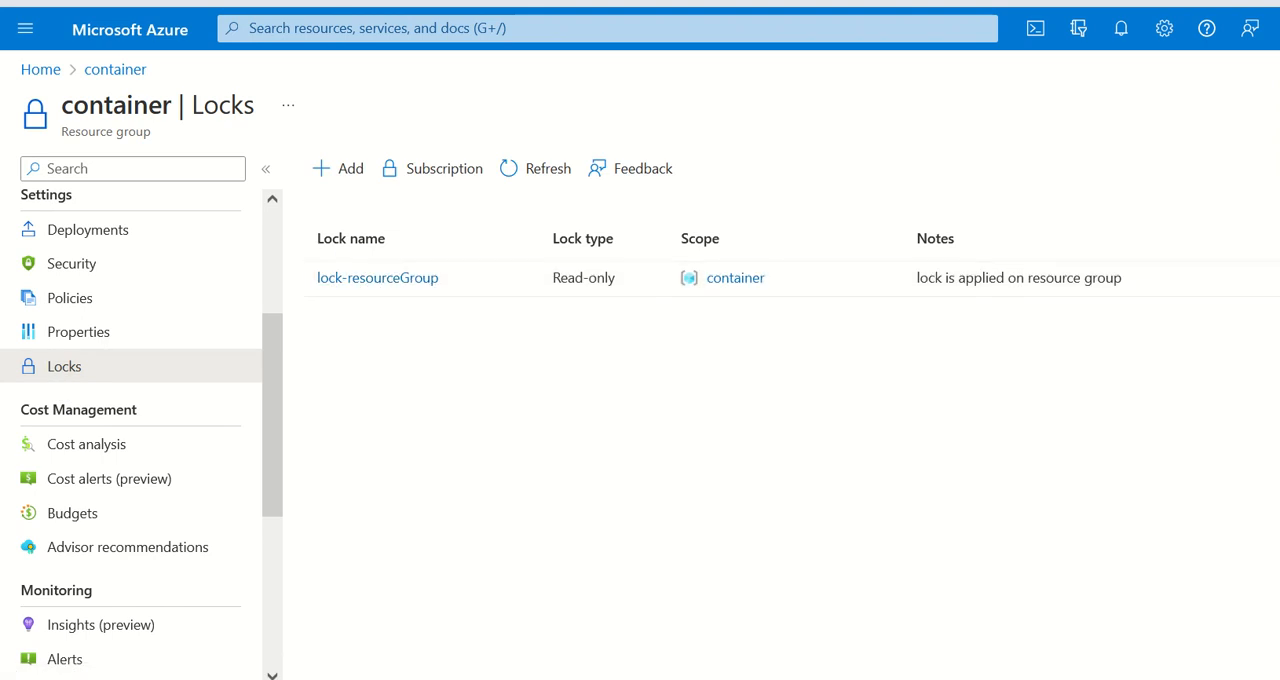
pyautogui.click(600, 279)
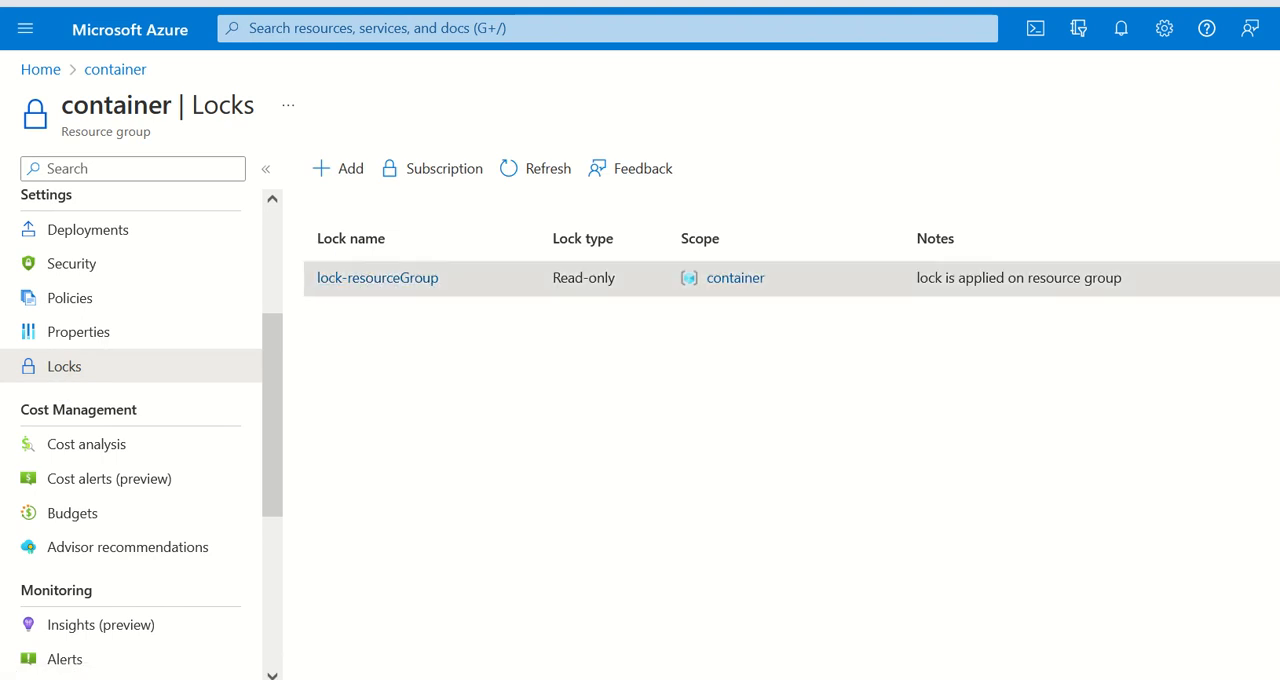
pyautogui.click(528, 171)
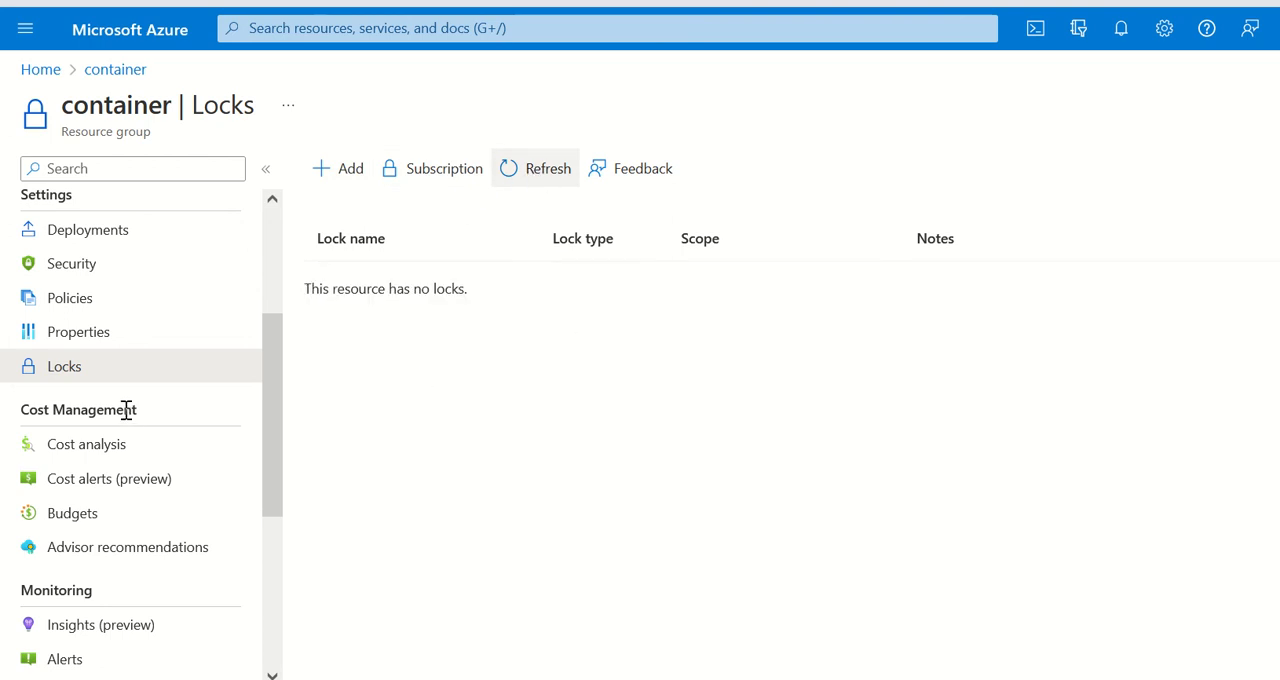
pyautogui.scroll(3, 126, 410)
# Step: Open the container8aeb storage account from the home page and check whether its locks list still holds an inherited lock
pyautogui.click(108, 38)
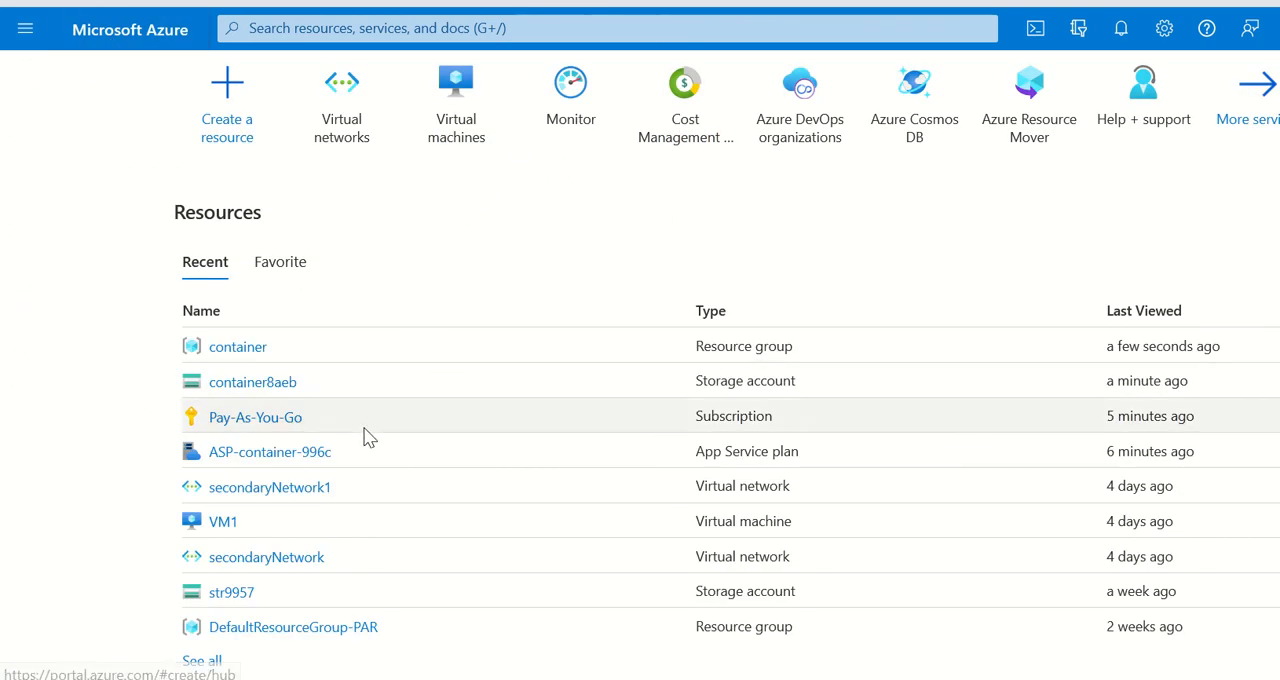
pyautogui.click(225, 382)
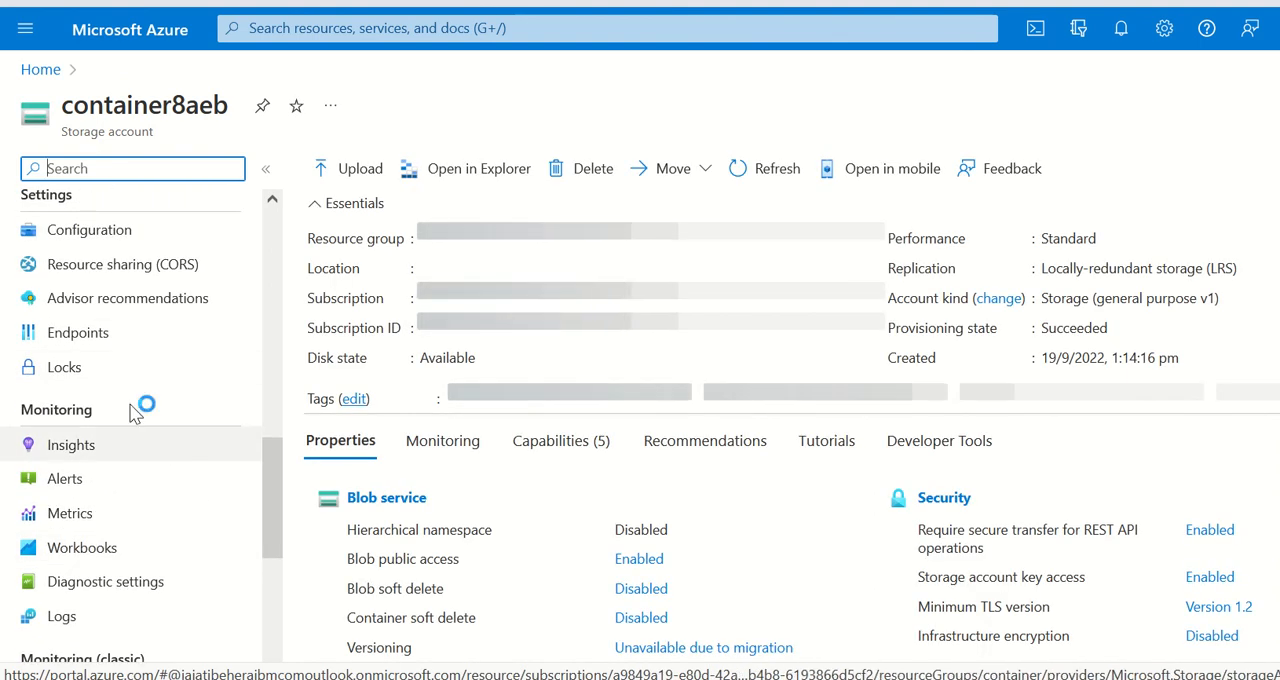
pyautogui.click(76, 374)
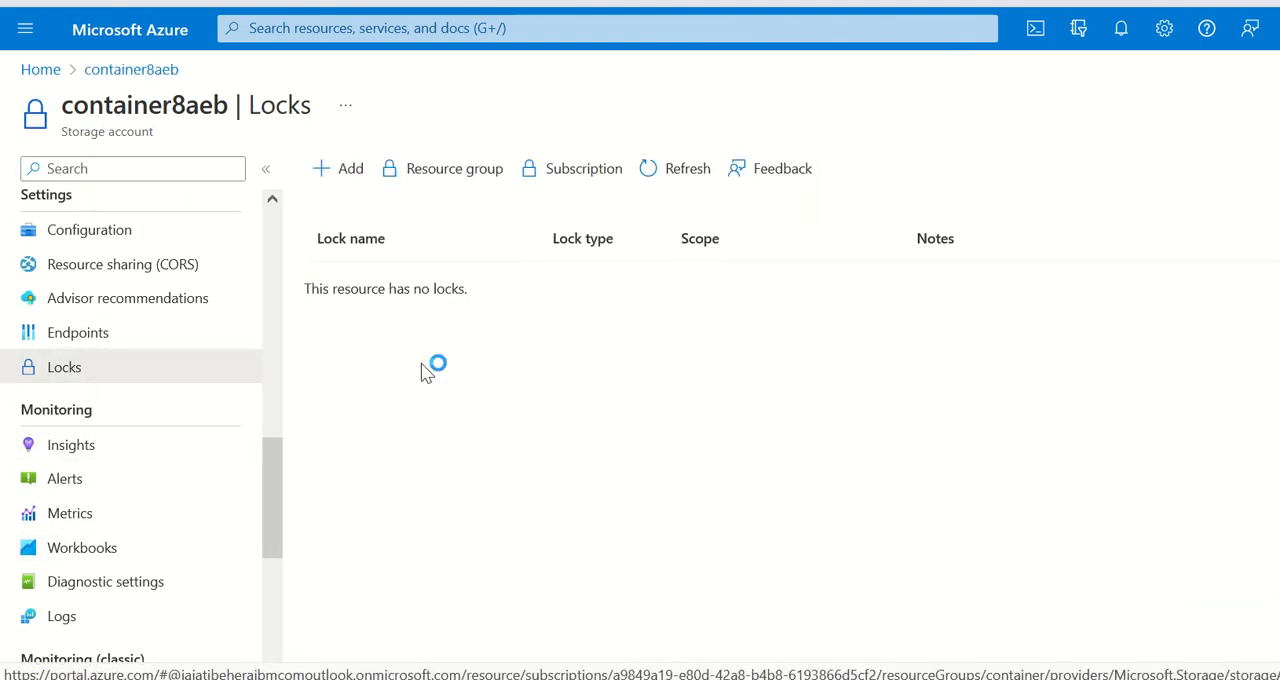
pyautogui.moveTo(490, 297); pyautogui.dragTo(309, 288)
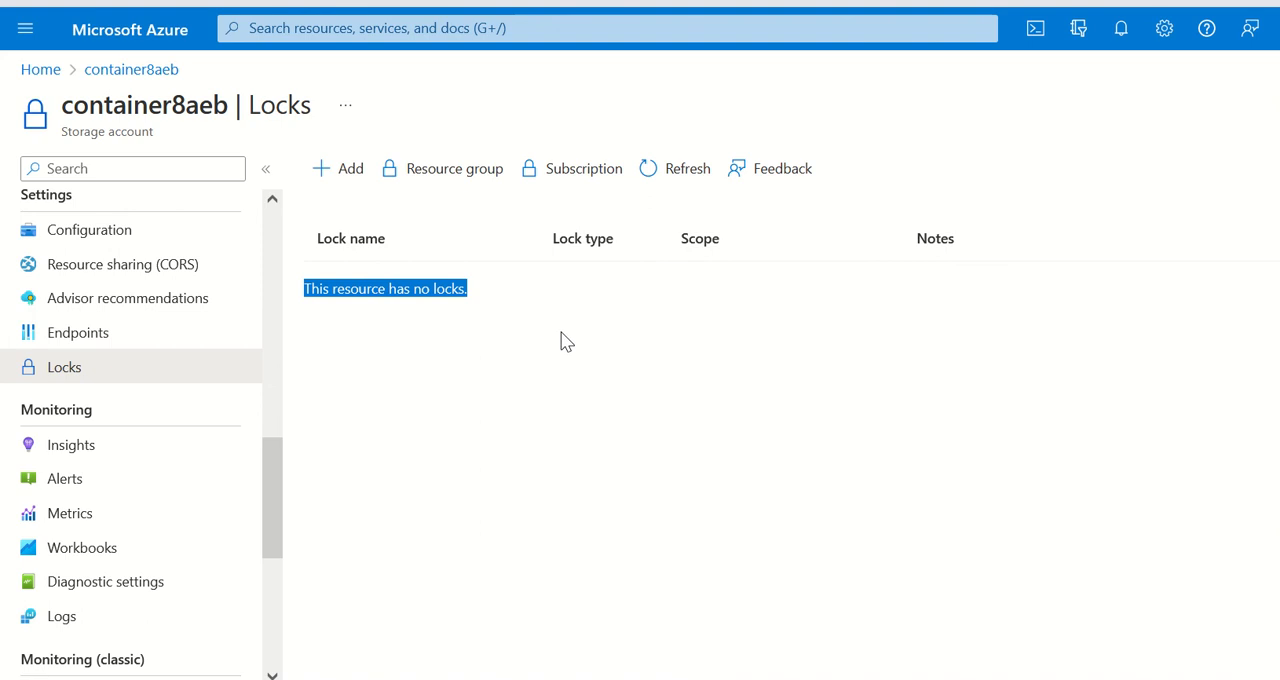
pyautogui.scroll(7, 168, 440)
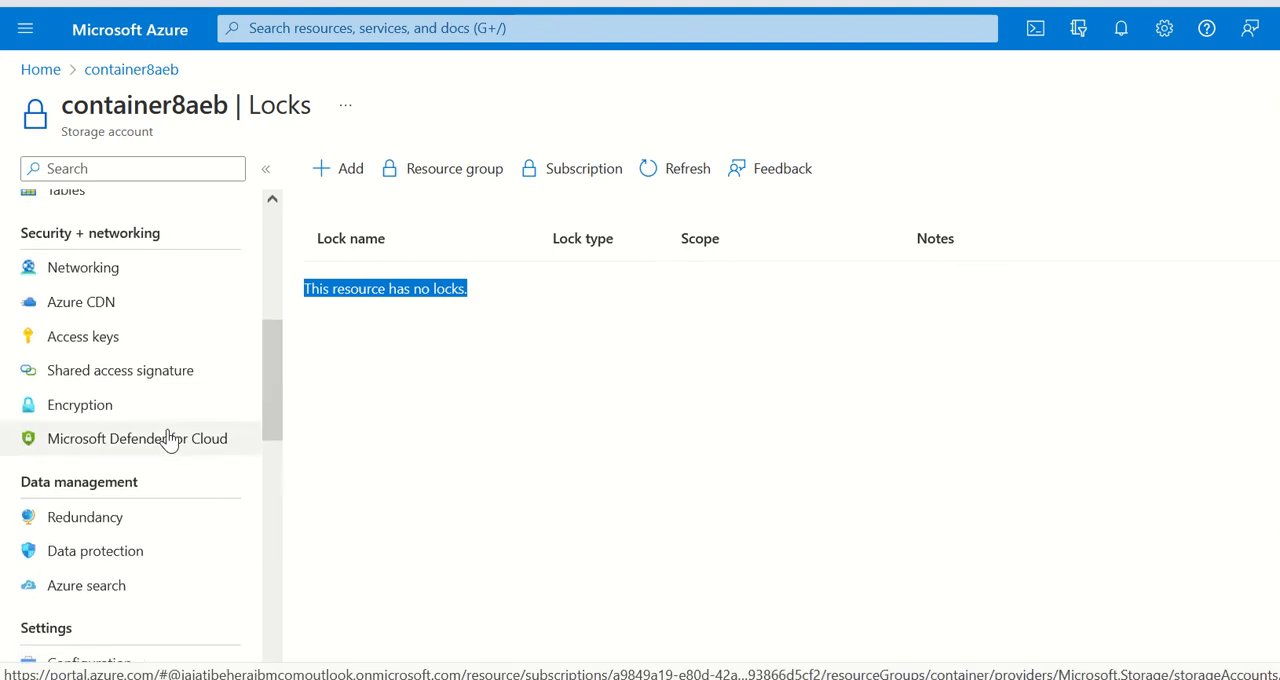
# Step: Return to the home page and reopen the locks of the container8aeb storage account
pyautogui.click(113, 38)
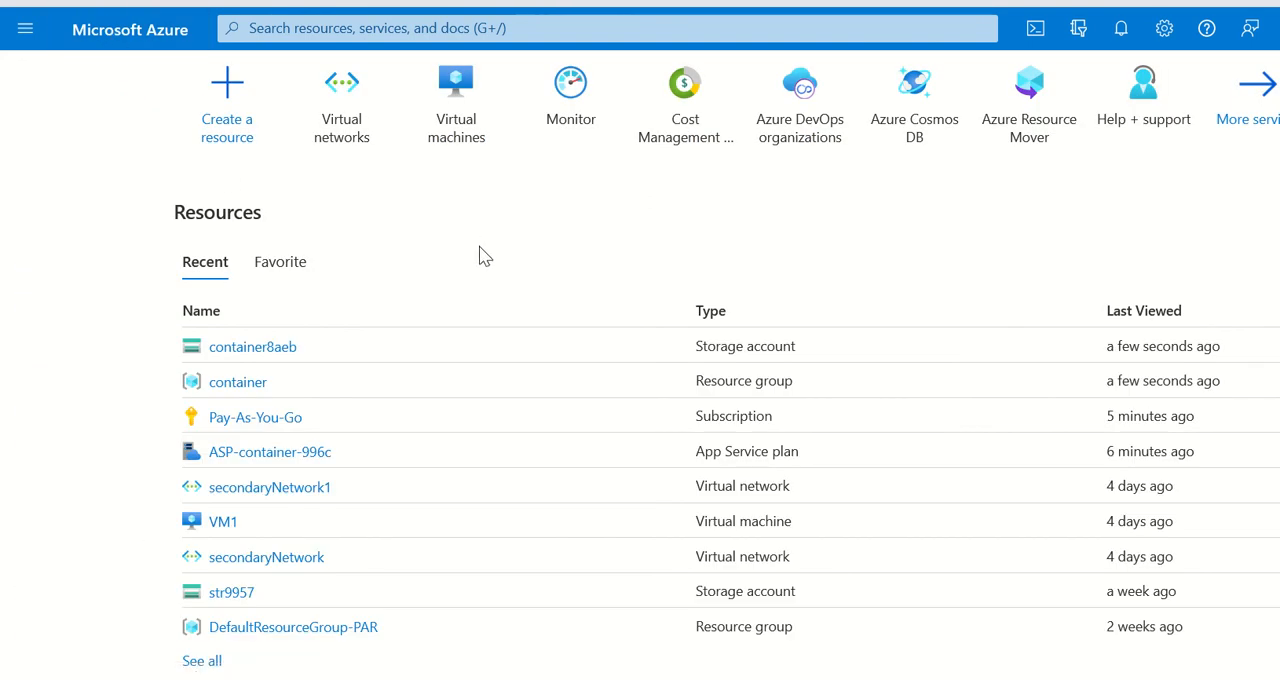
pyautogui.click(257, 352)
pyautogui.scroll(-5, 114, 403)
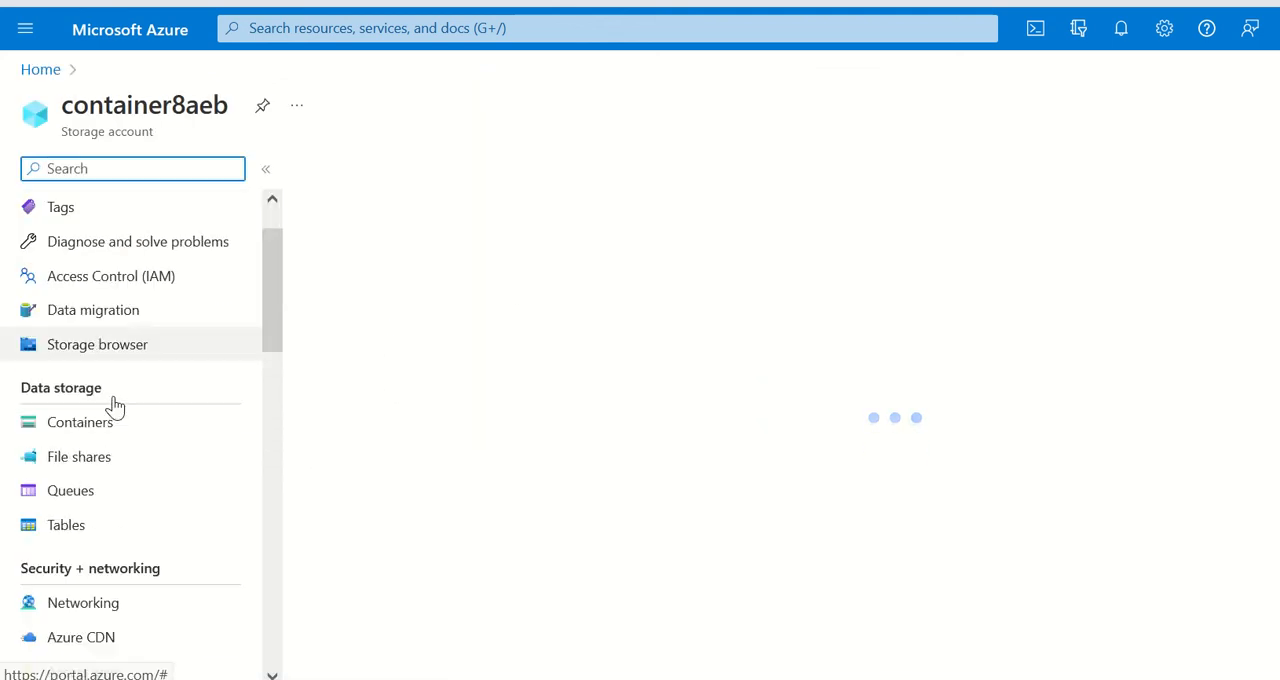
pyautogui.scroll(-2, 110, 367)
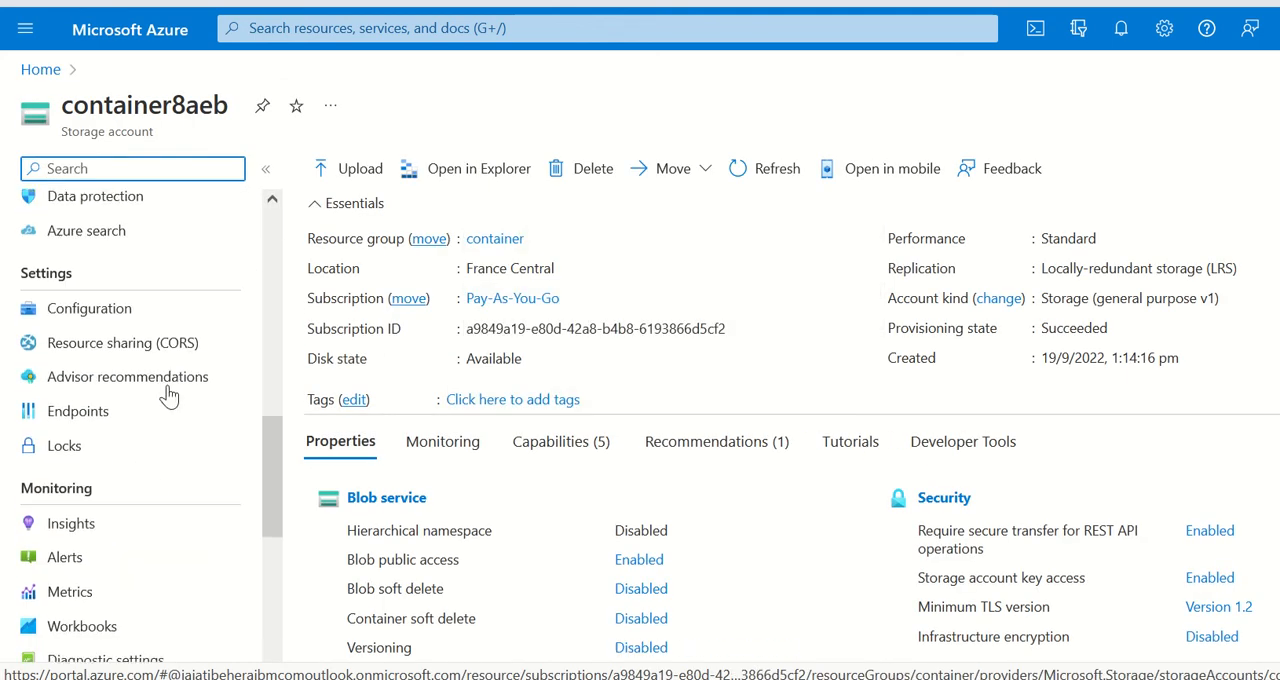
pyautogui.click(108, 448)
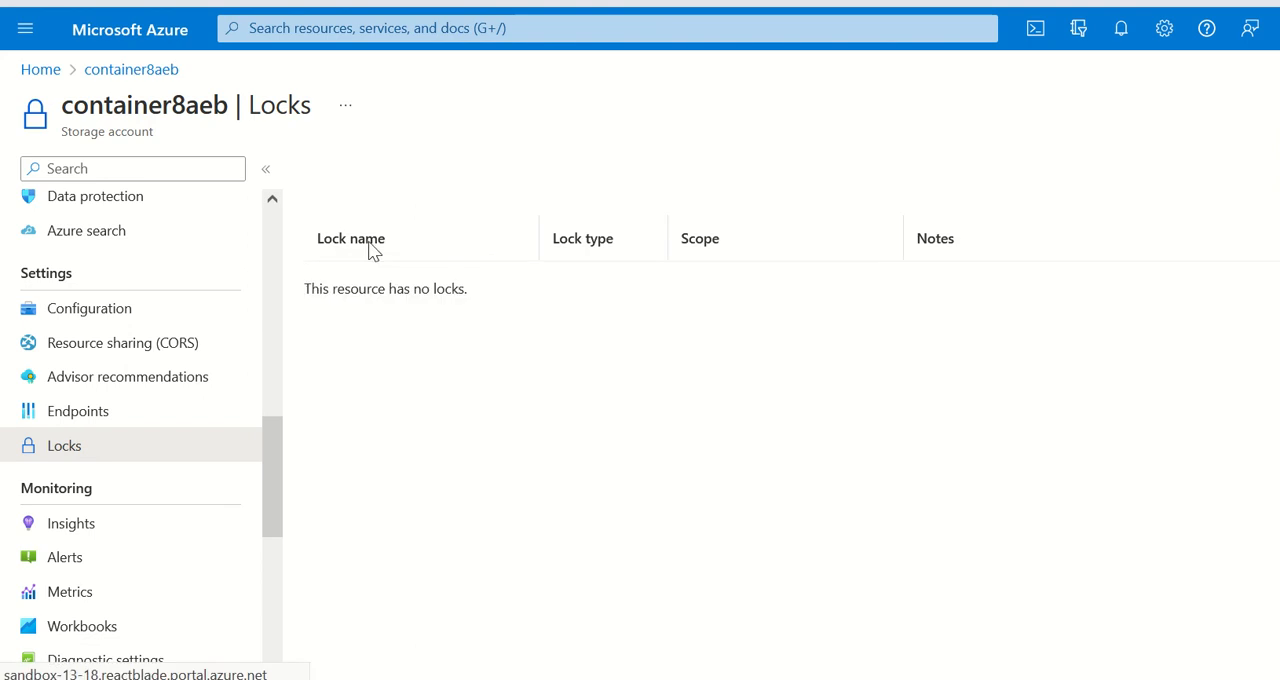
# Step: Add a Read-only lock named lock-resource to container8aeb with the note "lock is applied on resource level" and refresh the list
pyautogui.click(325, 172)
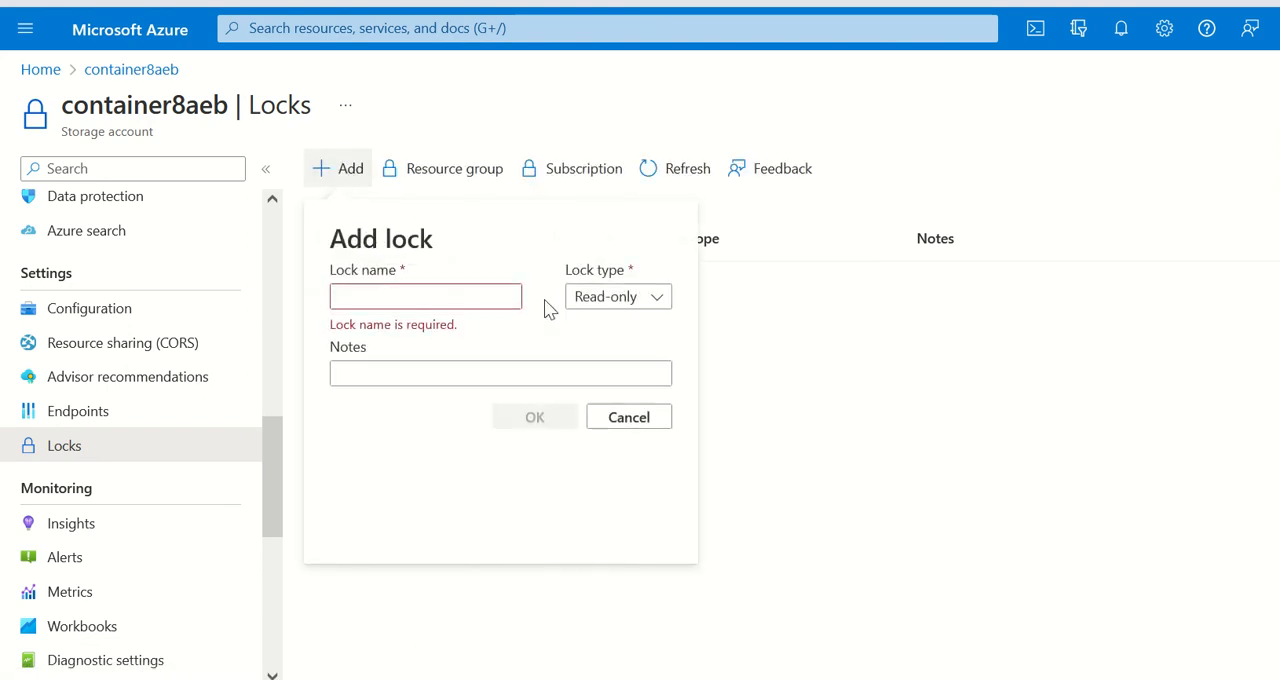
pyautogui.click(412, 288)
pyautogui.write('lock-')
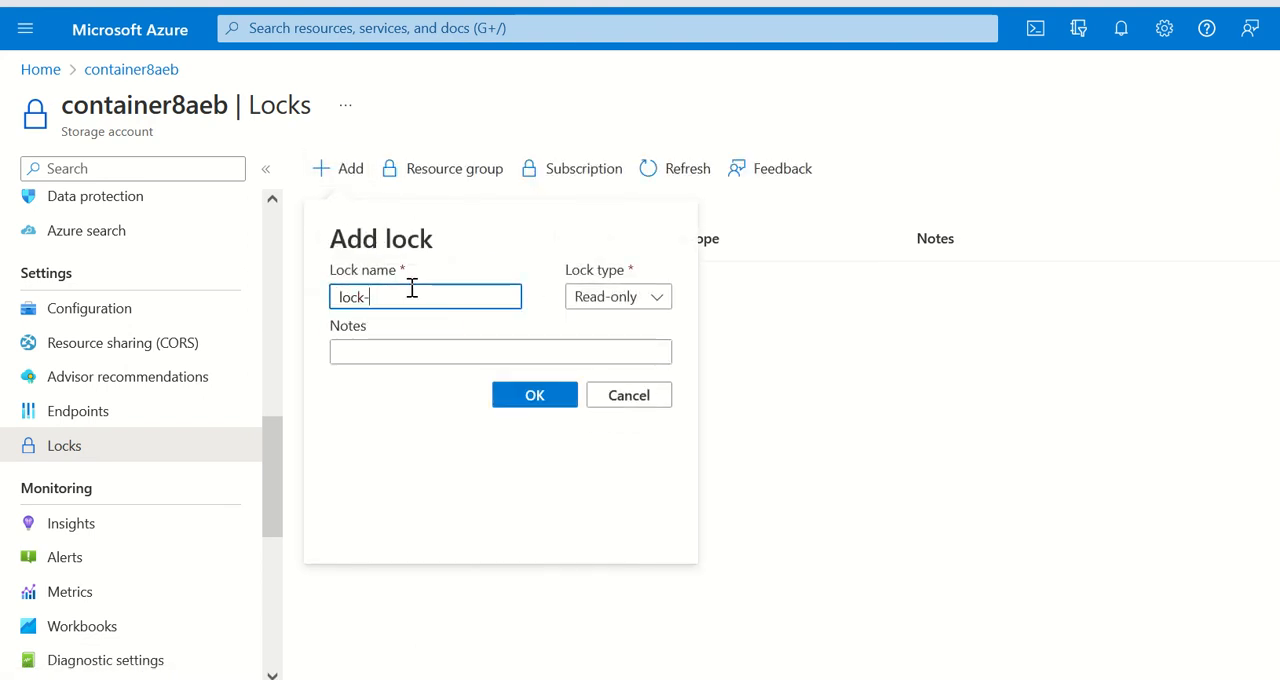
pyautogui.write('resource')
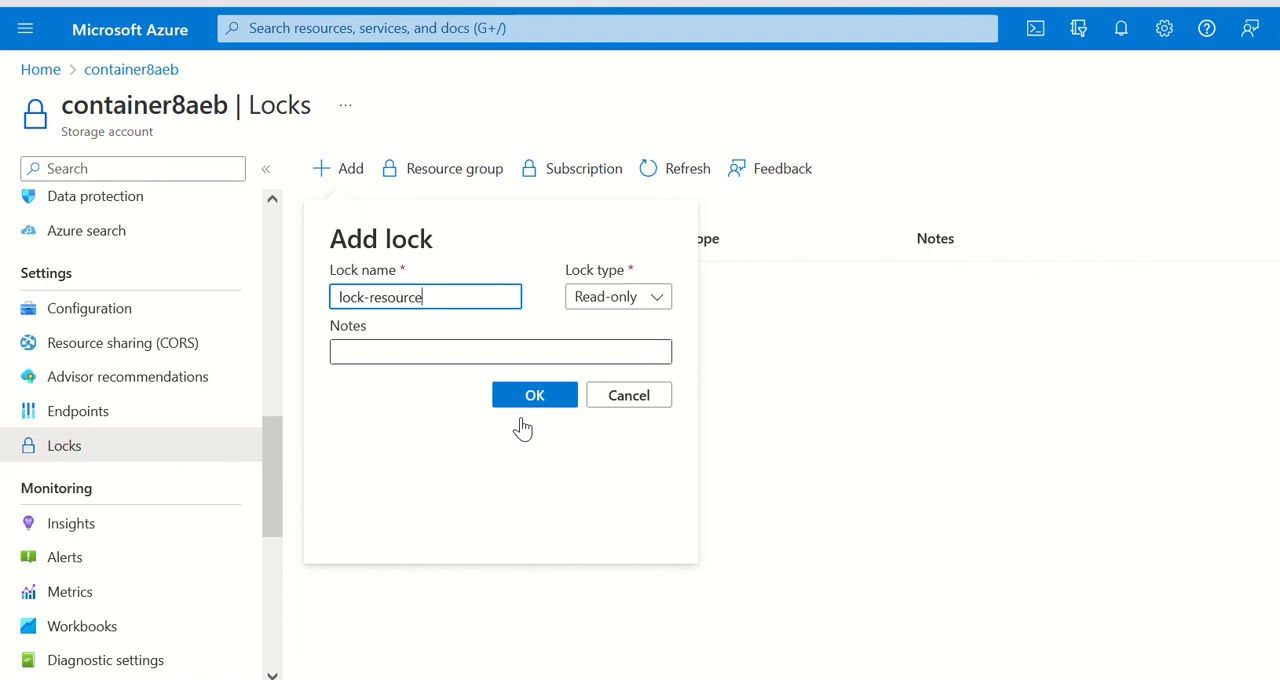
pyautogui.click(446, 352)
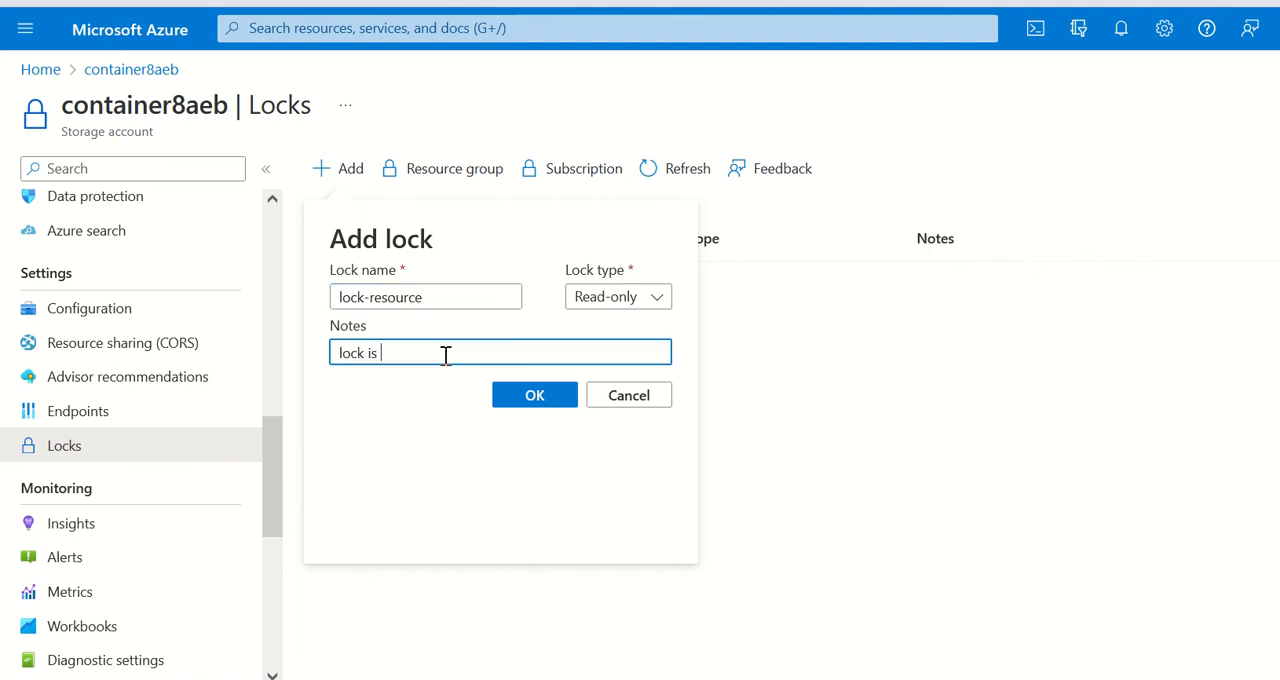
pyautogui.write('lock is applied on resource l')
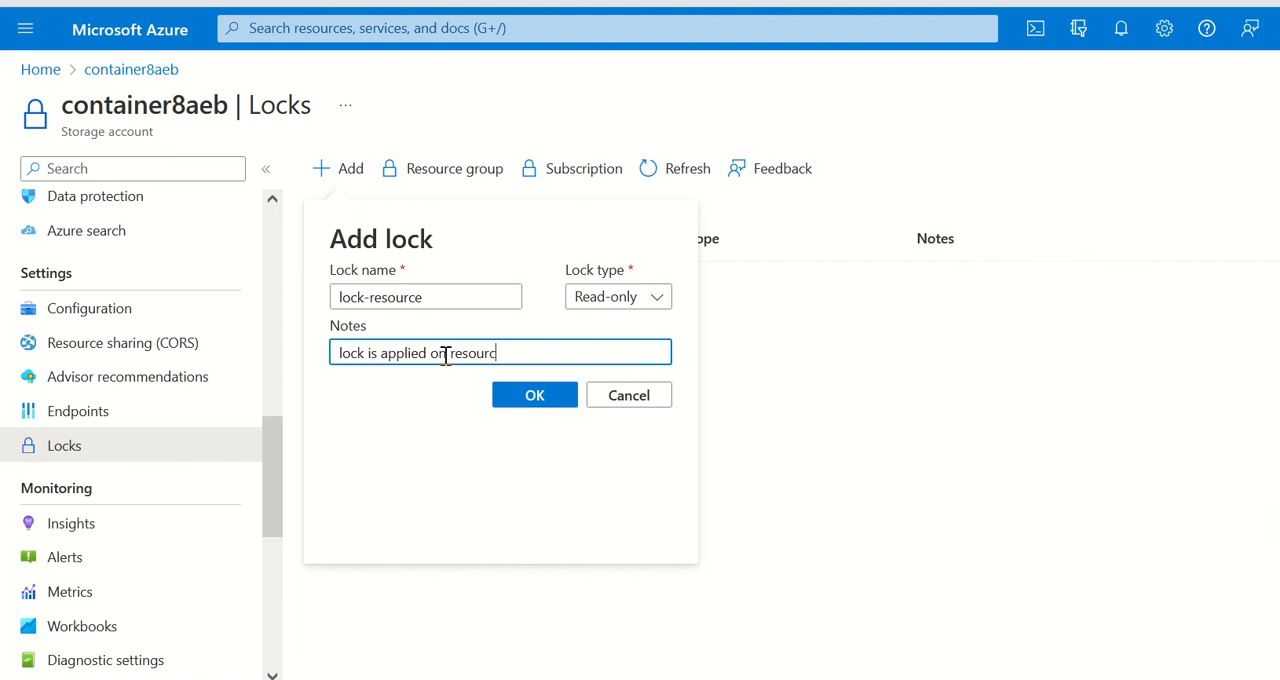
pyautogui.write('evel')
pyautogui.click(567, 399)
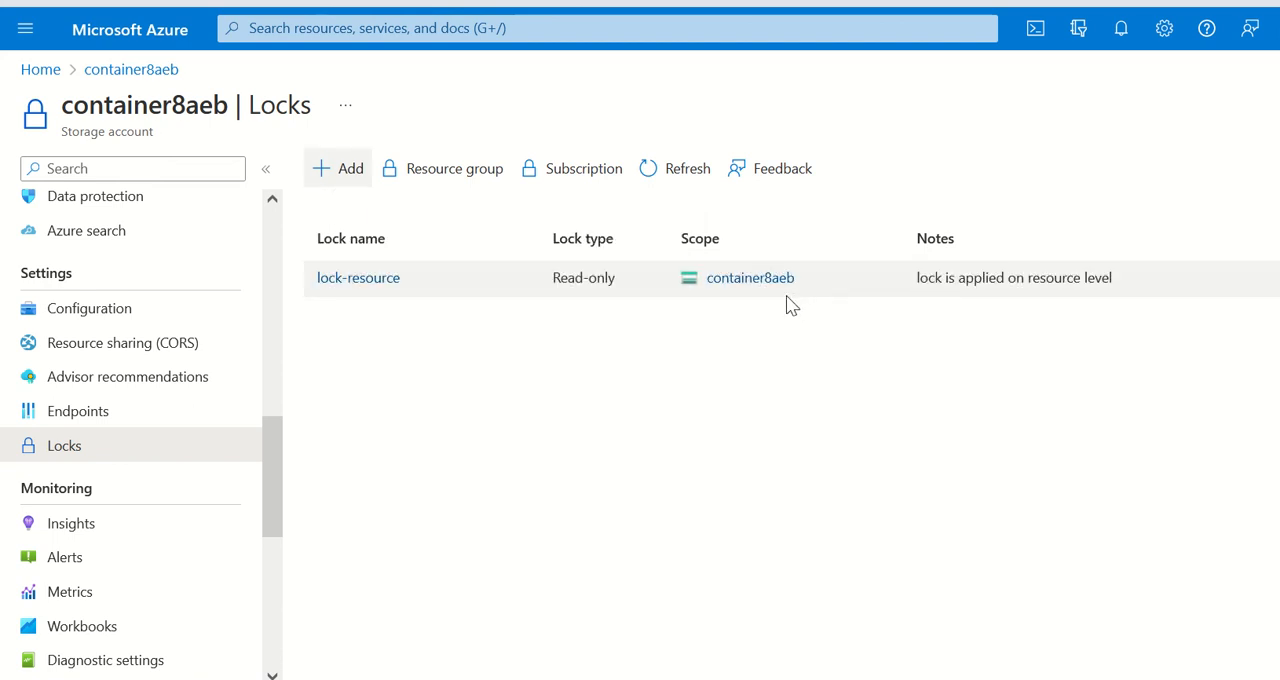
pyautogui.click(652, 172)
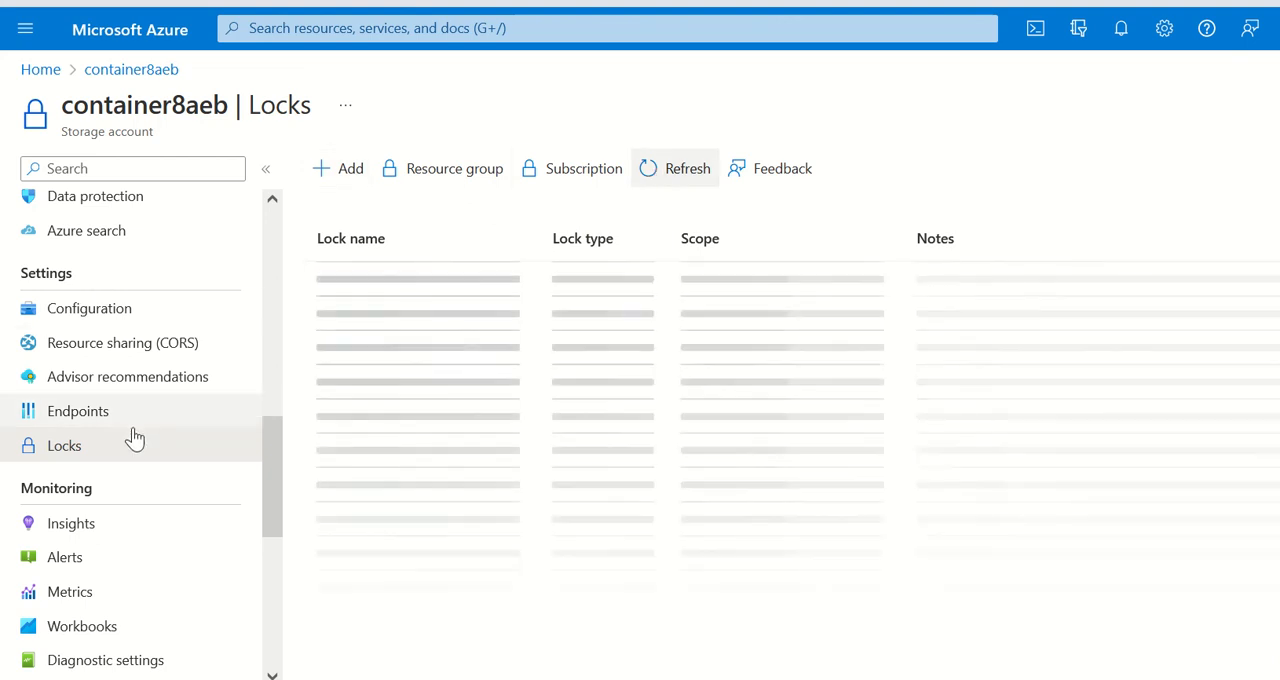
# Step: Try to delete the container8aeb storage account from its overview, confirming with the account name container8aeb
pyautogui.scroll(10, 118, 345)
pyautogui.click(110, 212)
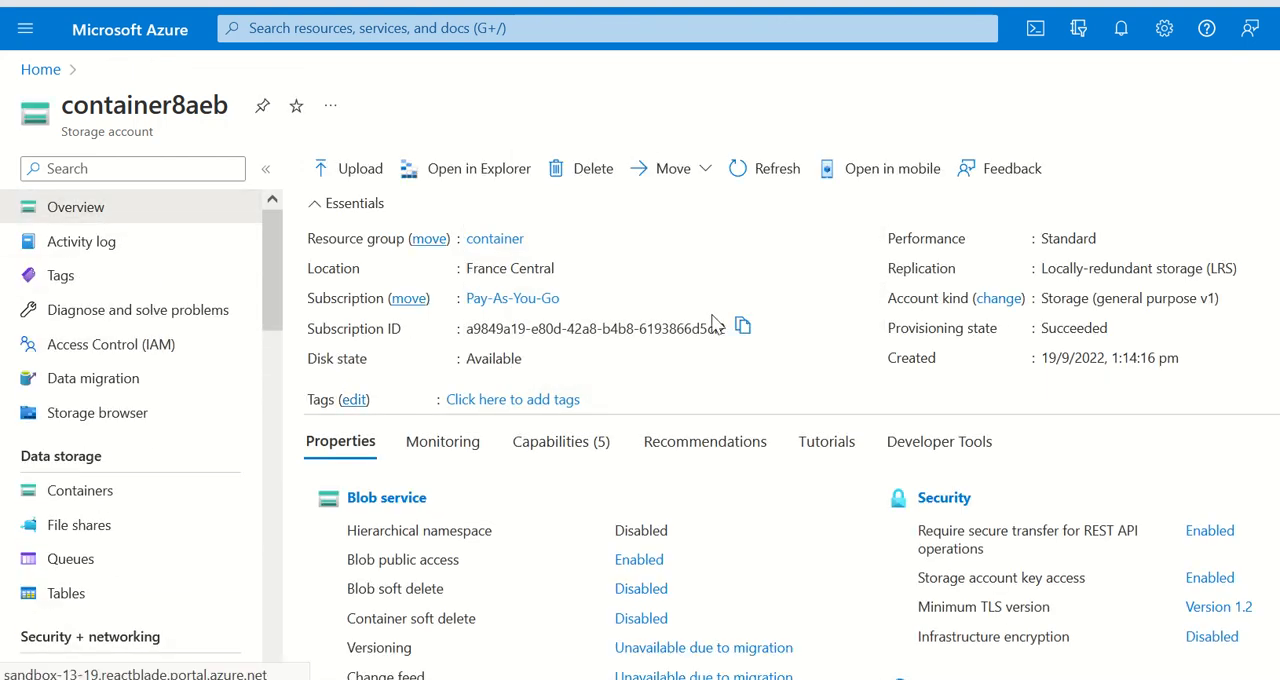
pyautogui.click(588, 167)
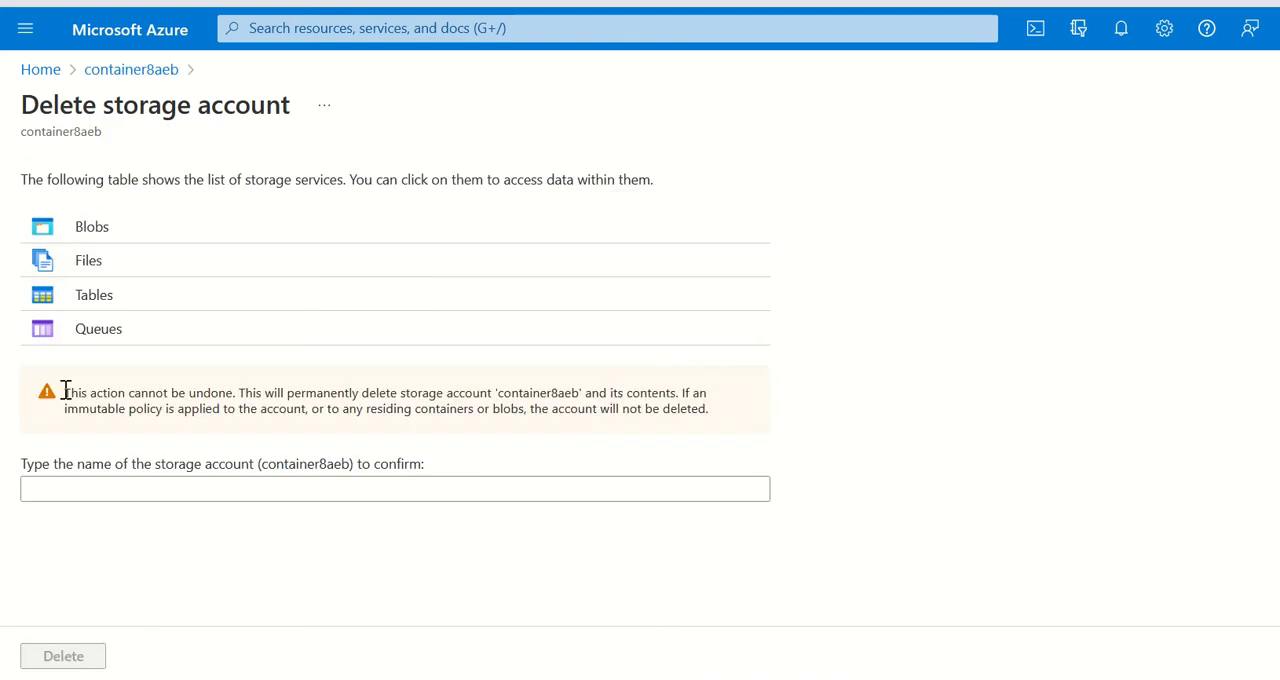
pyautogui.click(188, 492)
pyautogui.write('container8aeb')
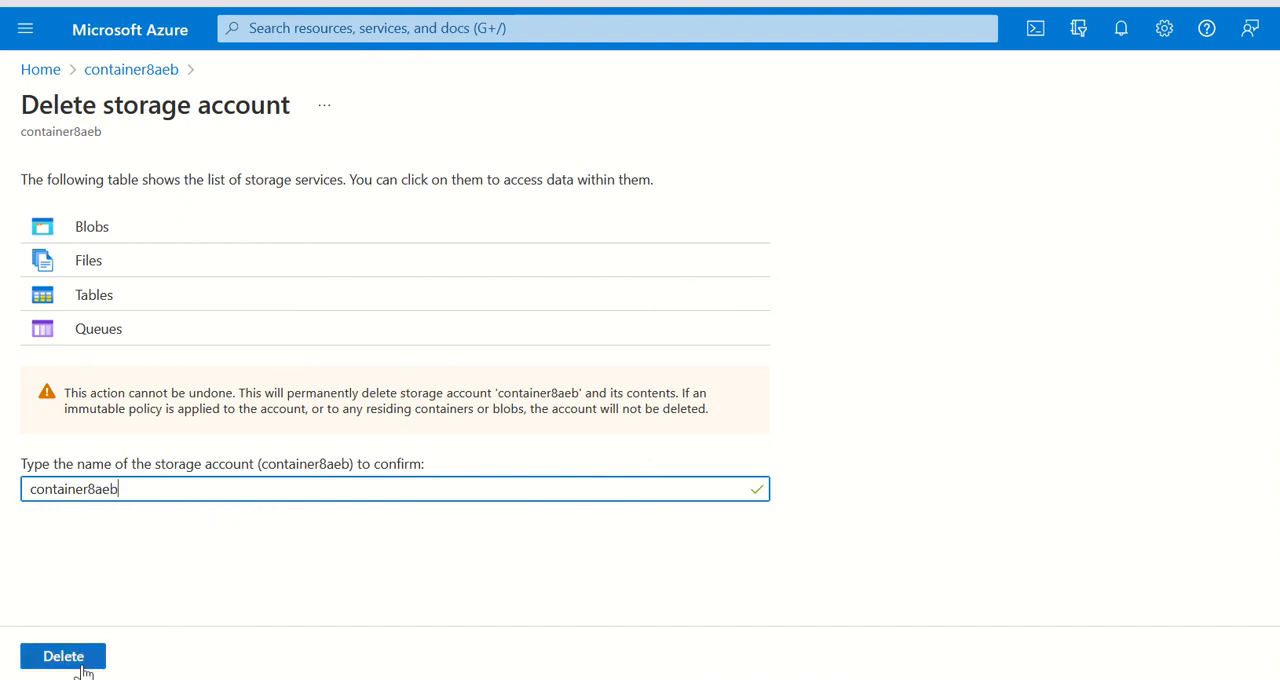
pyautogui.click(80, 667)
# Step: Read the newest notification about deleting the storage account, including its advice on the lock, and close the notifications
pyautogui.click(1118, 28)
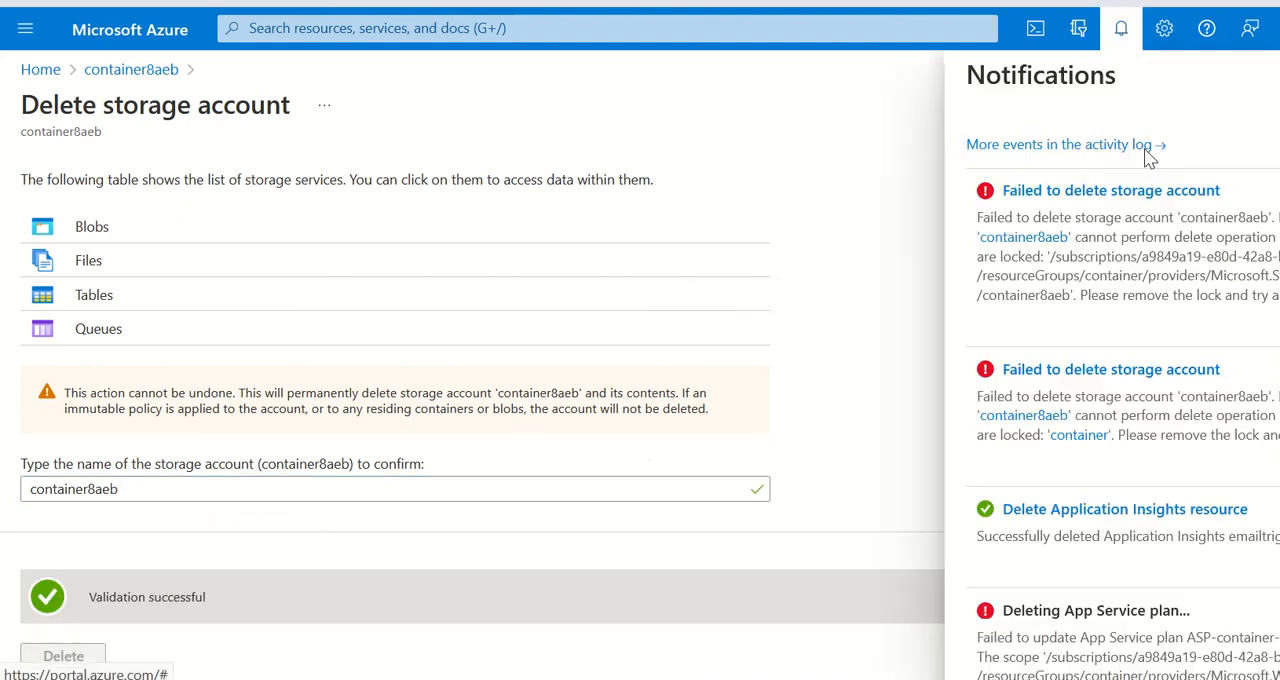
pyautogui.moveTo(1080, 296); pyautogui.dragTo(1268, 301)
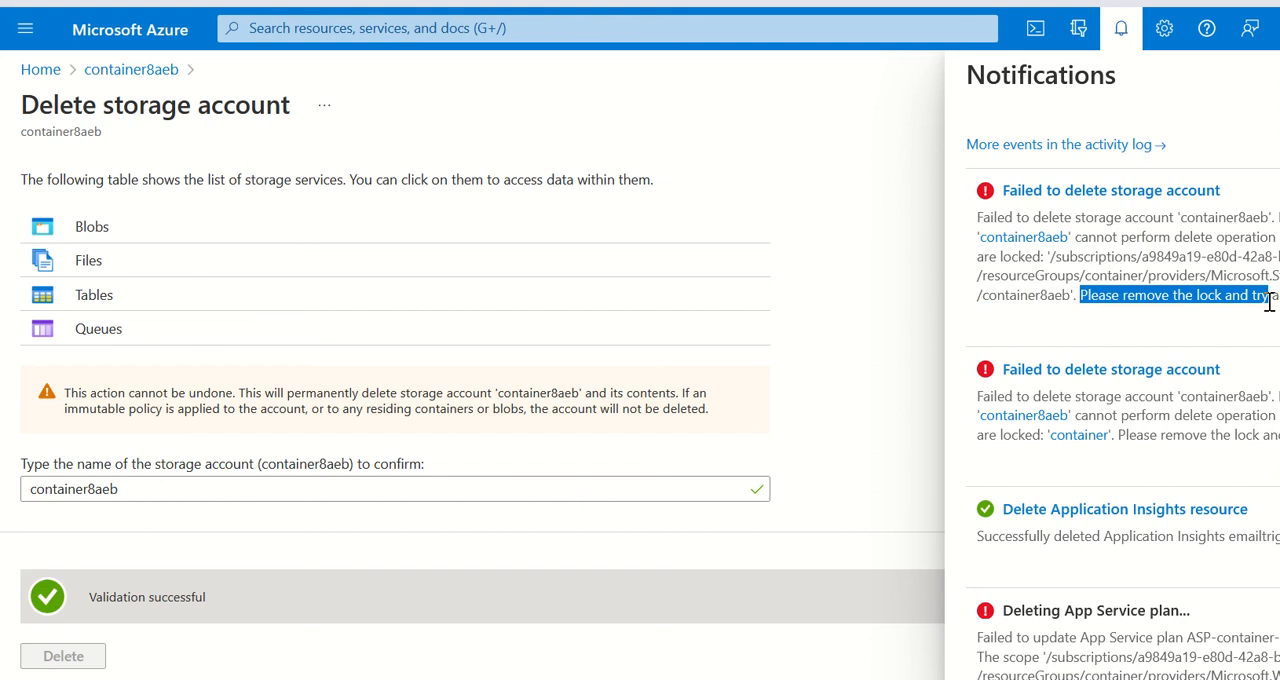
pyautogui.click(1125, 30)
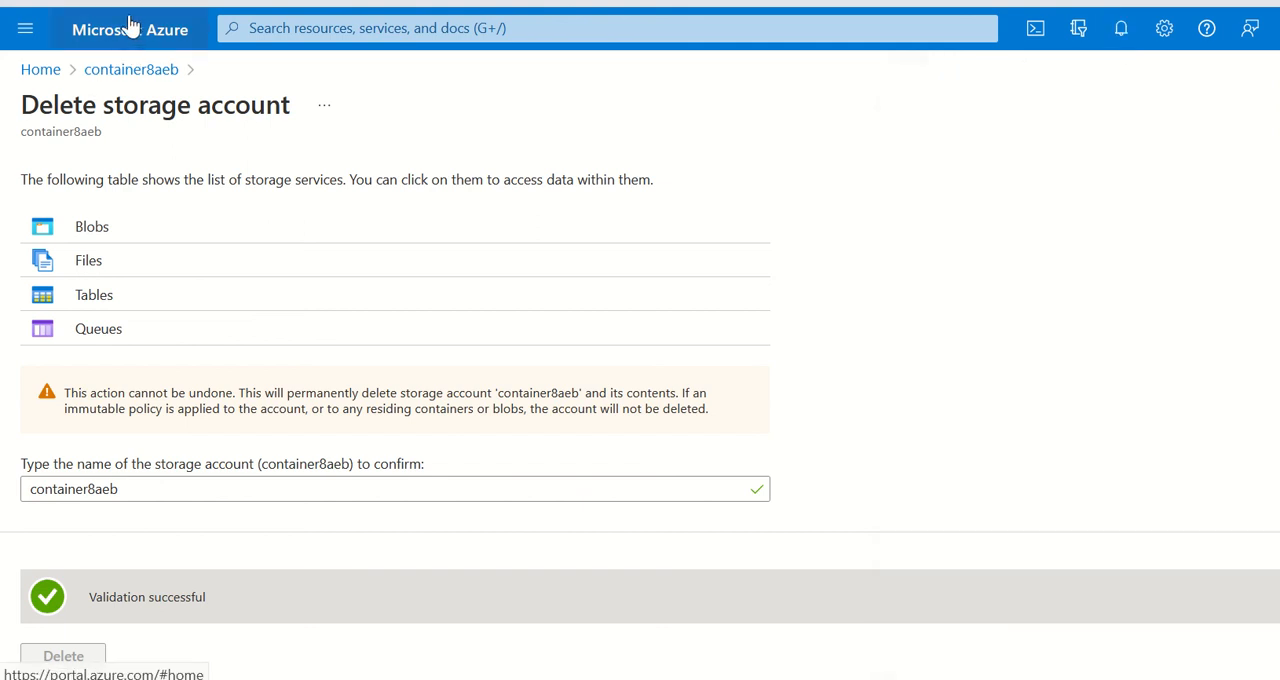
# Step: Reopen the container8aeb storage account from the home page and view its locks list
pyautogui.click(127, 27)
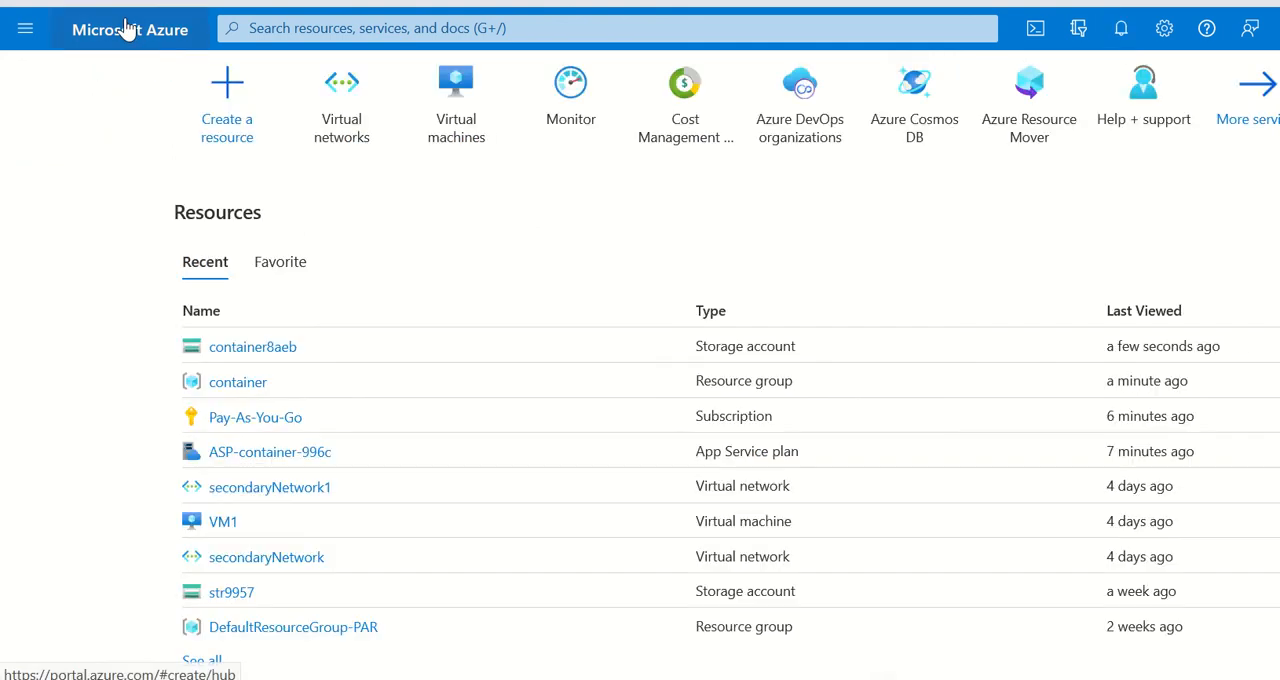
pyautogui.click(253, 347)
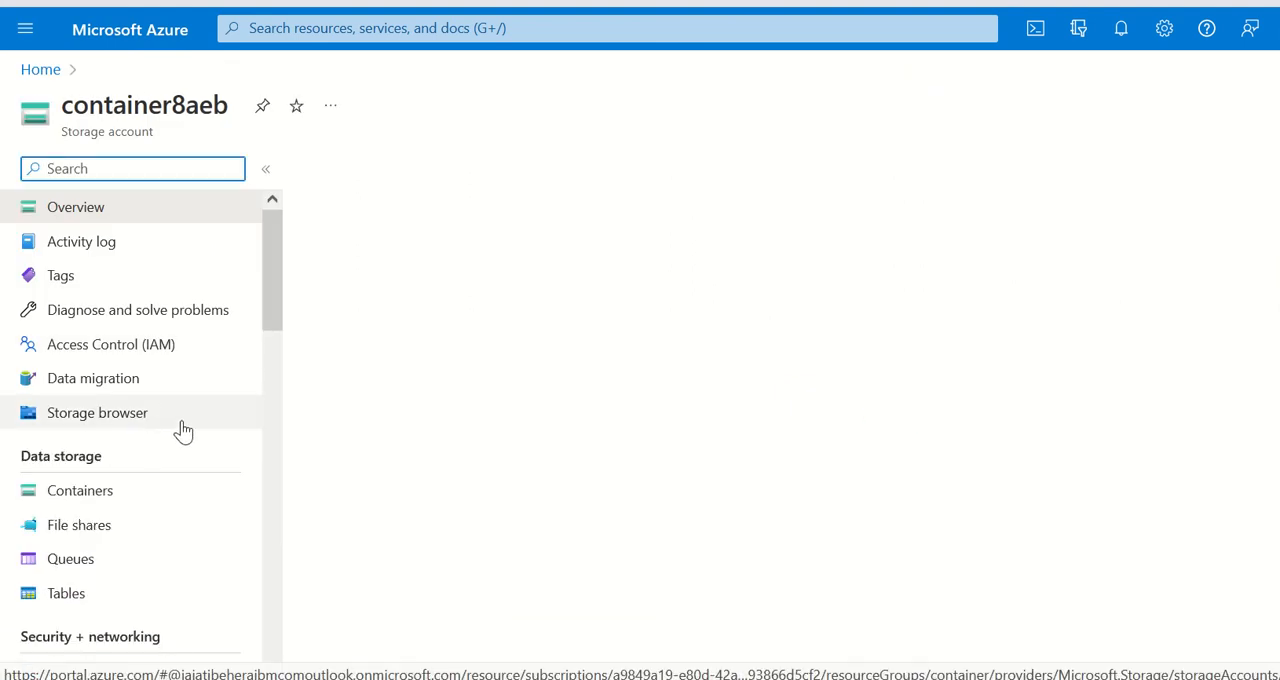
pyautogui.scroll(-5, 152, 430)
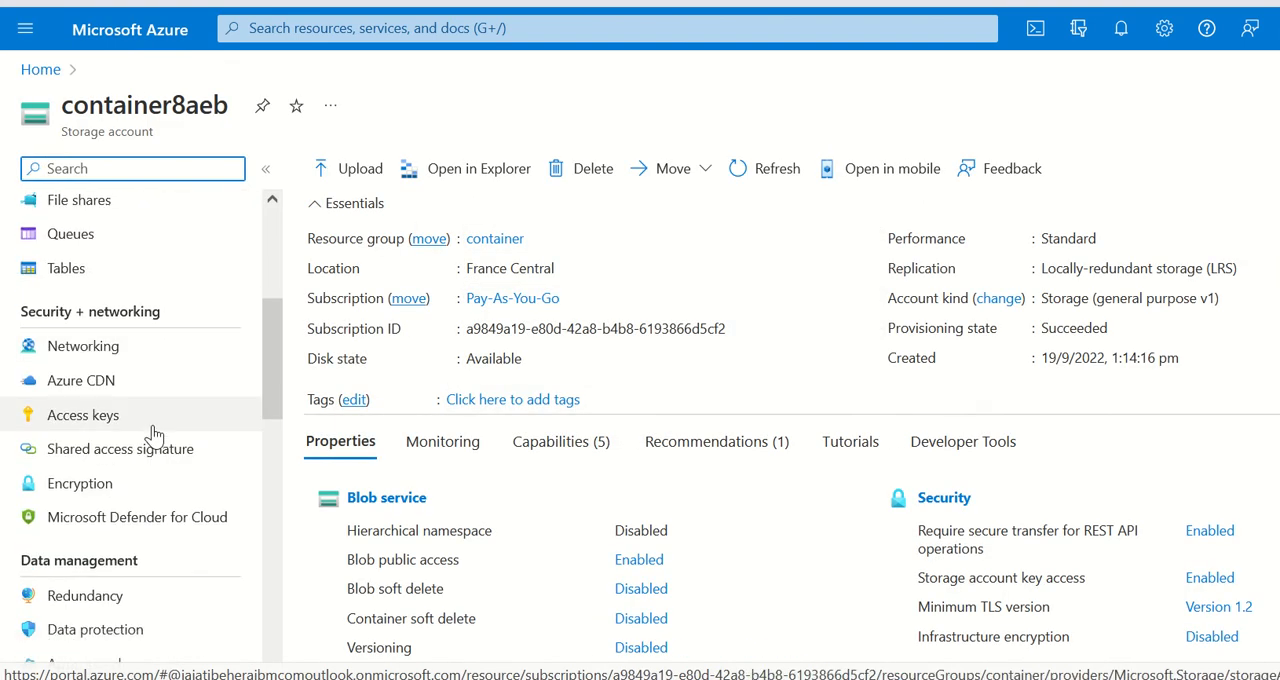
pyautogui.scroll(-2, 154, 433)
pyautogui.click(65, 556)
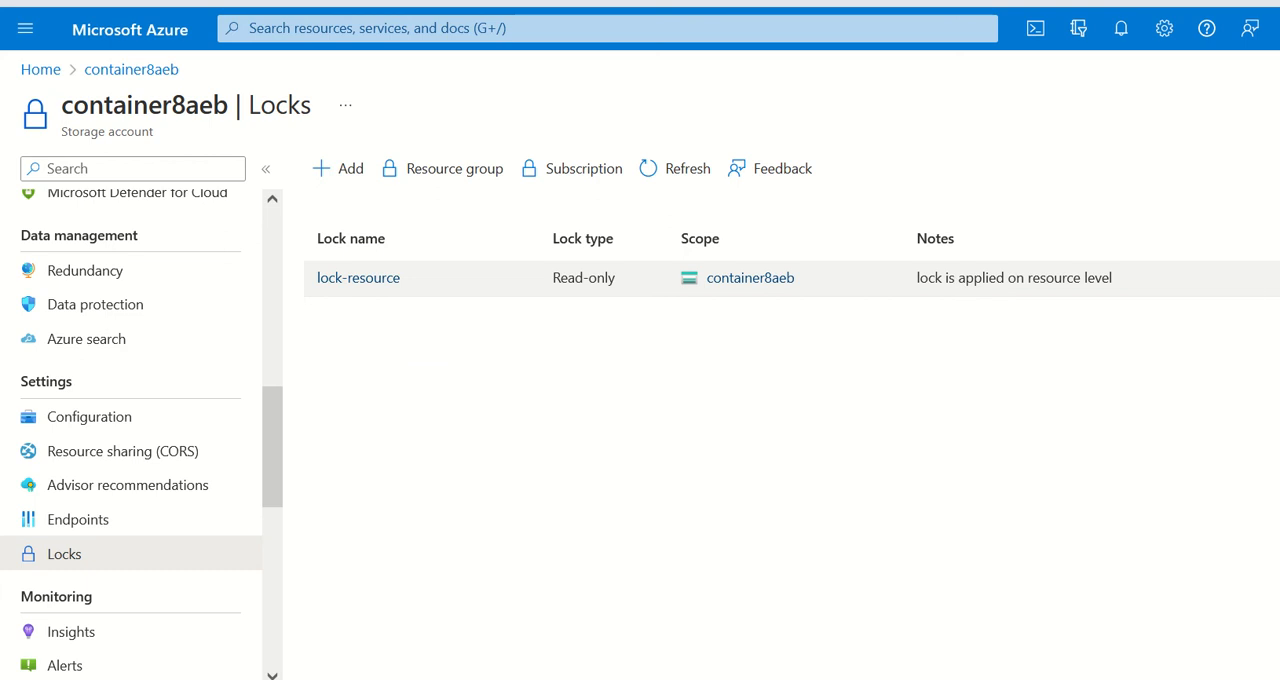
# Step: Open the container resource group's locks from the home page, delete the lock-resource lock and refresh the list
pyautogui.click(122, 38)
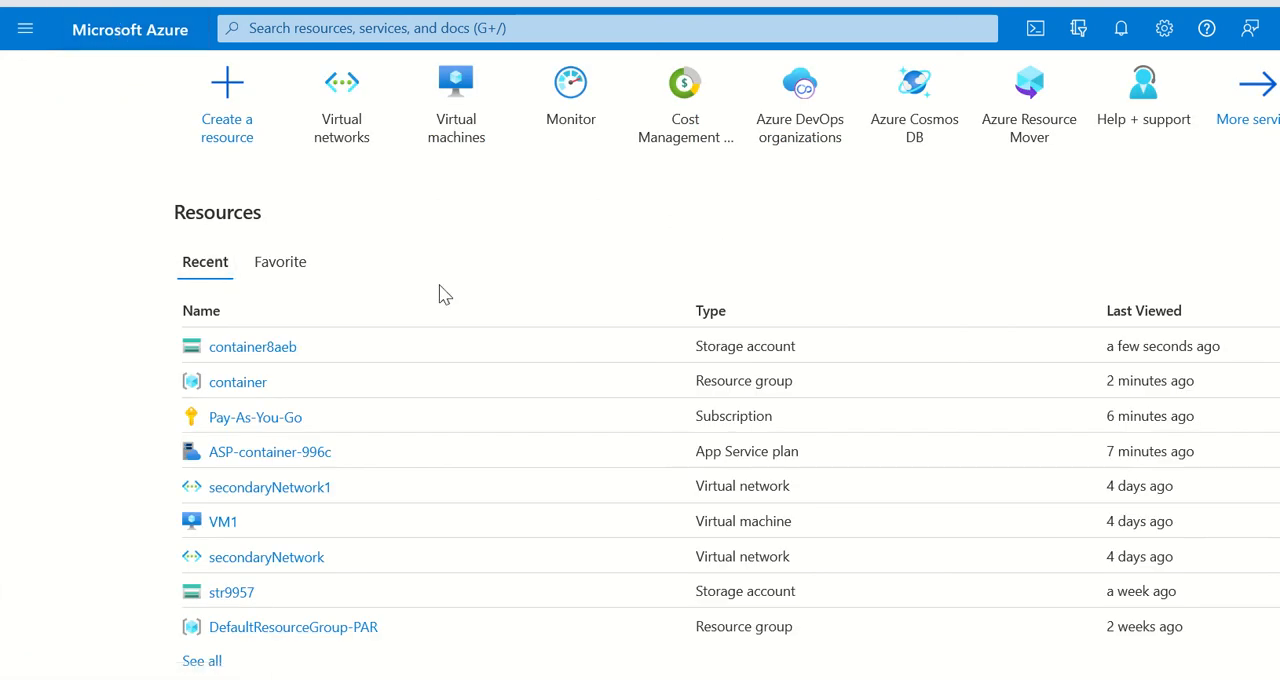
pyautogui.click(247, 392)
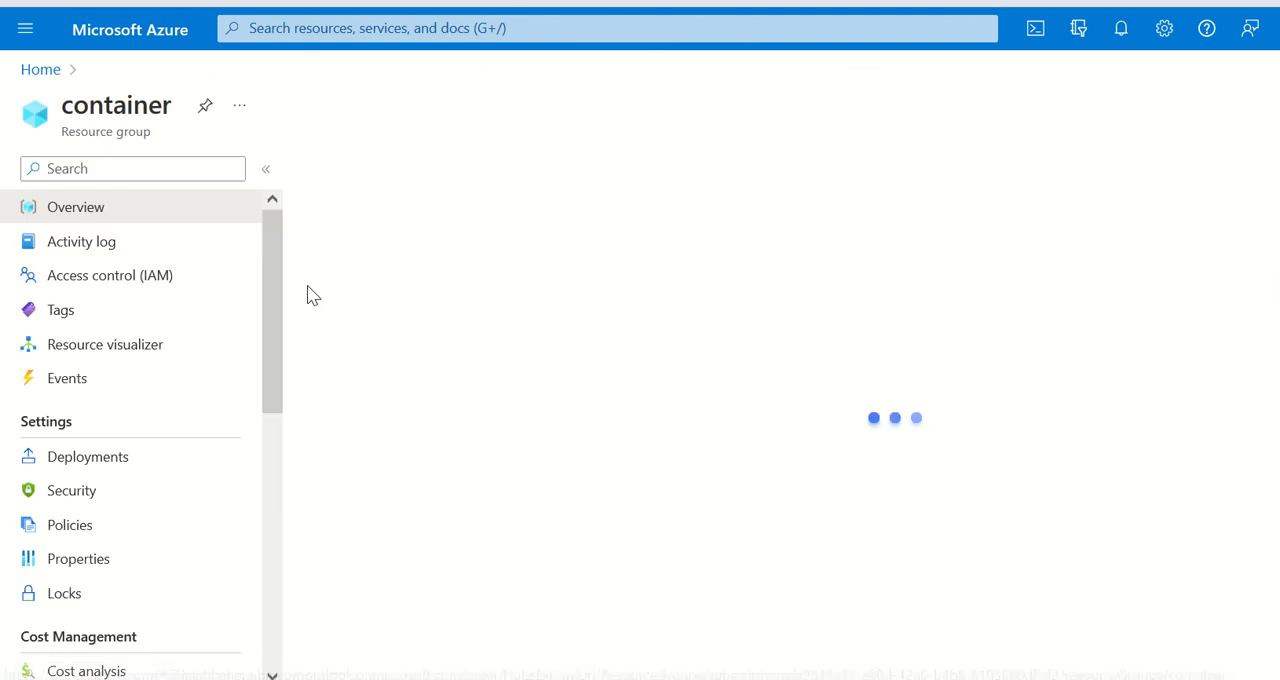
pyautogui.scroll(-3, 149, 520)
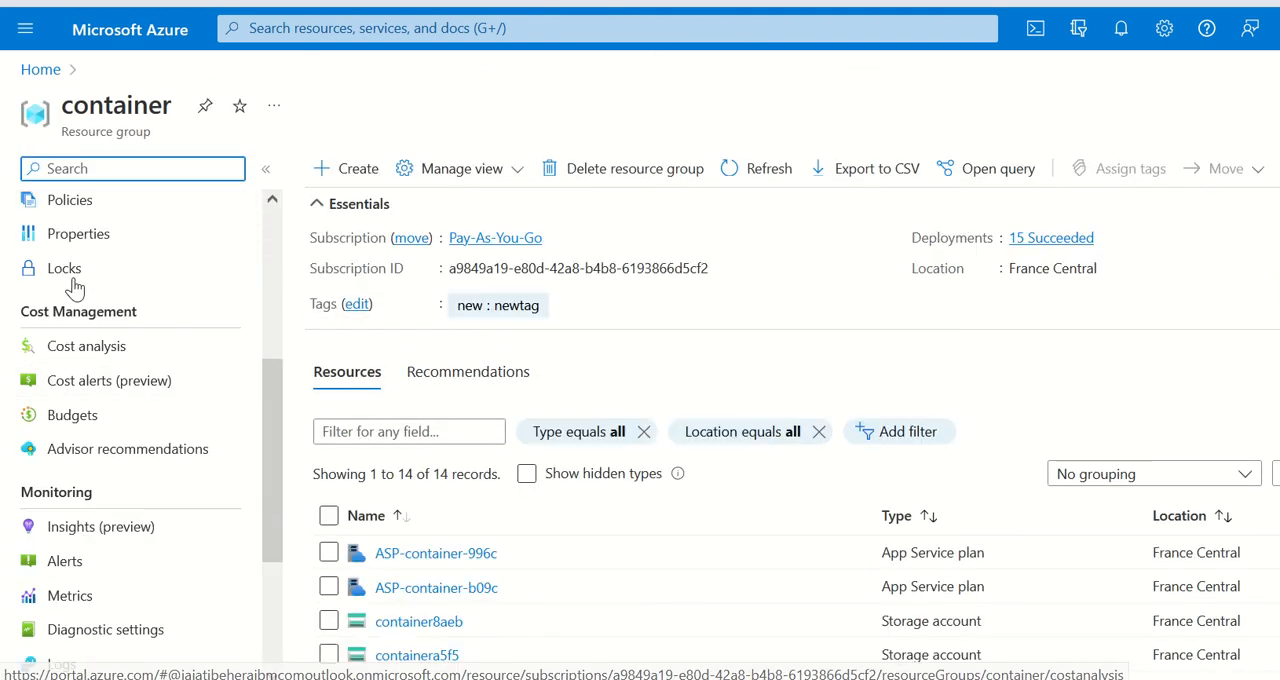
pyautogui.click(66, 268)
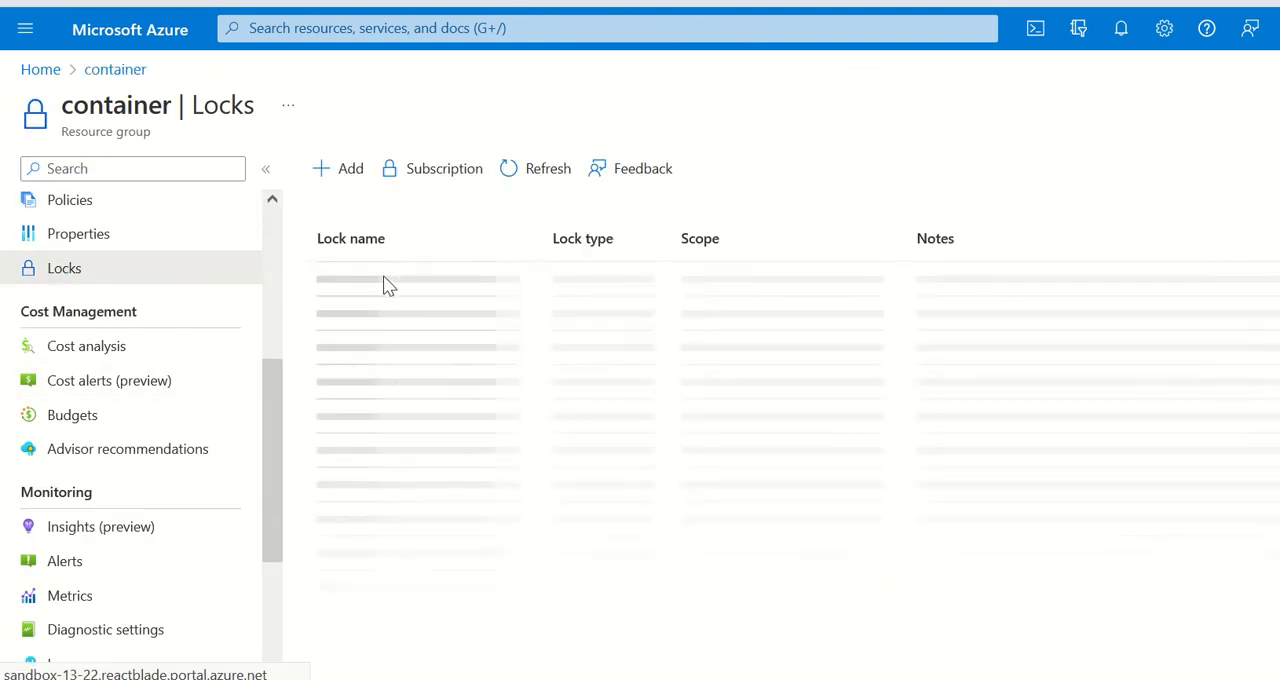
pyautogui.scroll(2, 165, 263)
pyautogui.scroll(2, 165, 263)
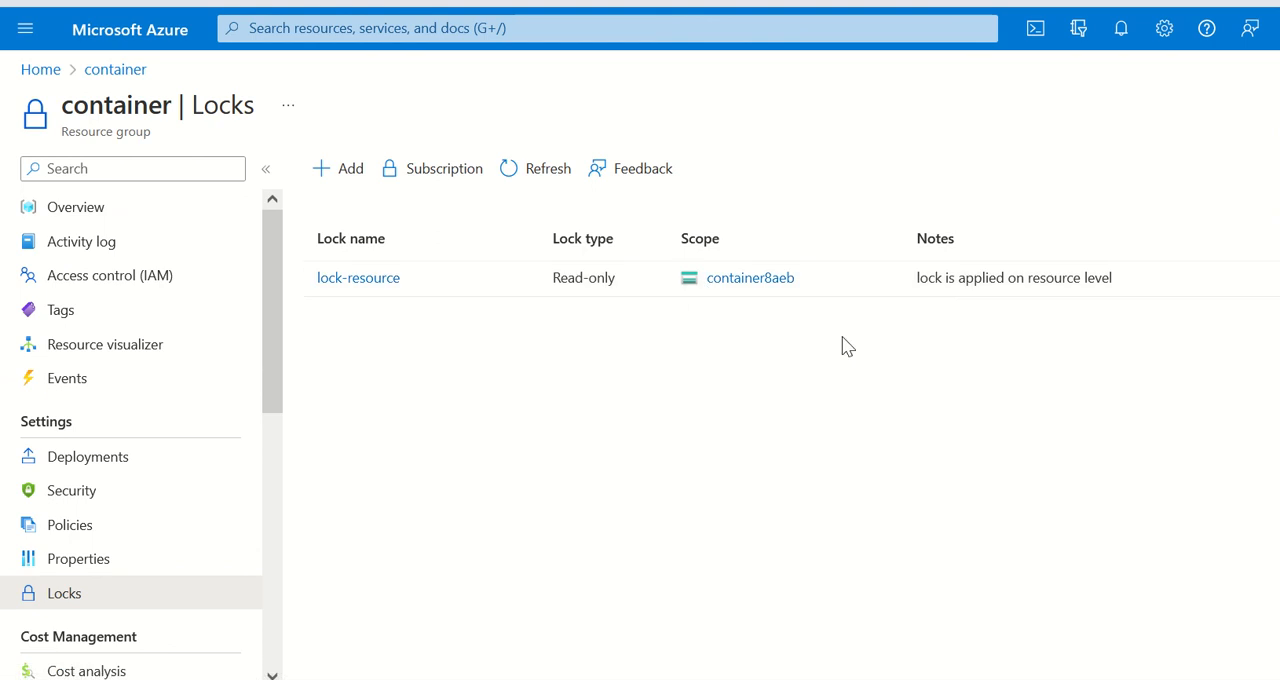
pyautogui.click(1277, 278)
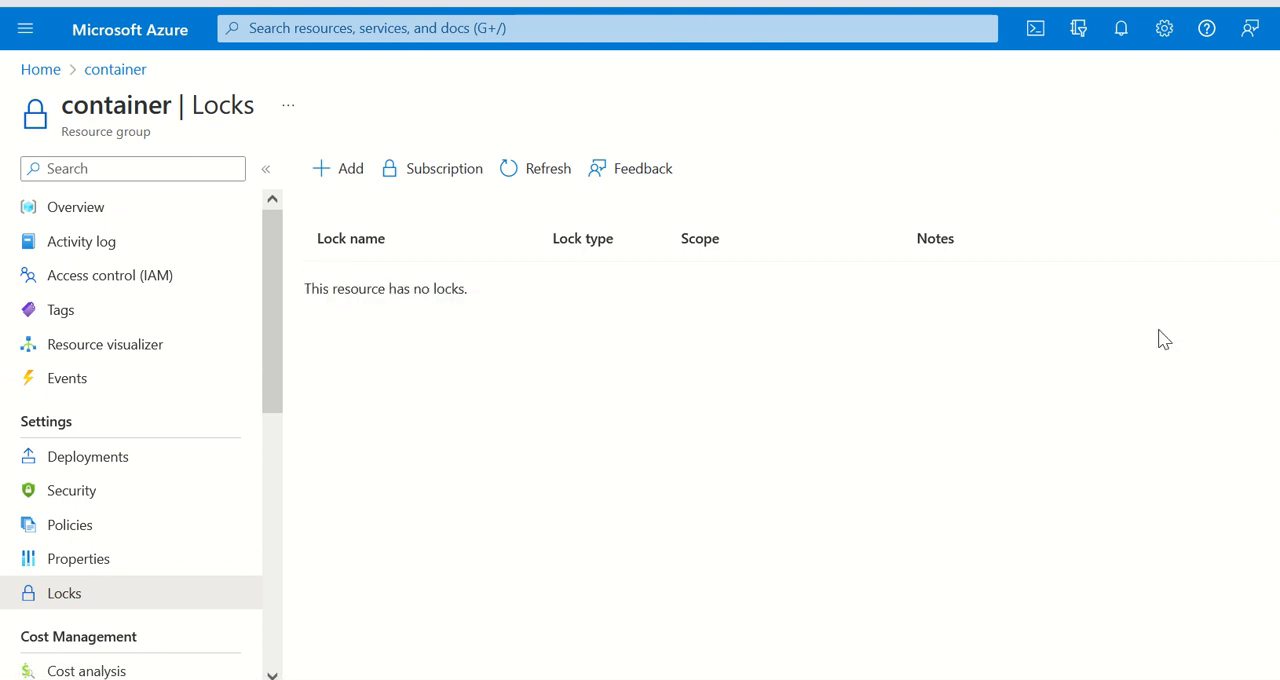
pyautogui.click(540, 172)
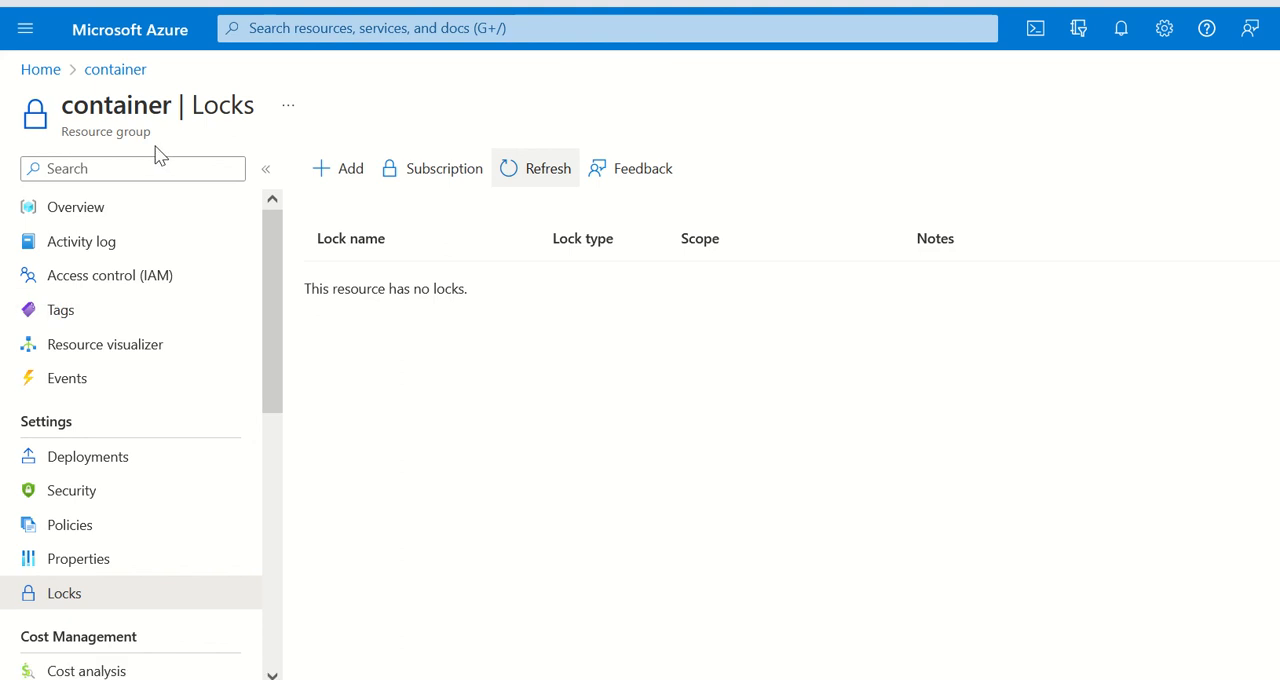
pyautogui.moveTo(165, 145); pyautogui.dragTo(67, 151)
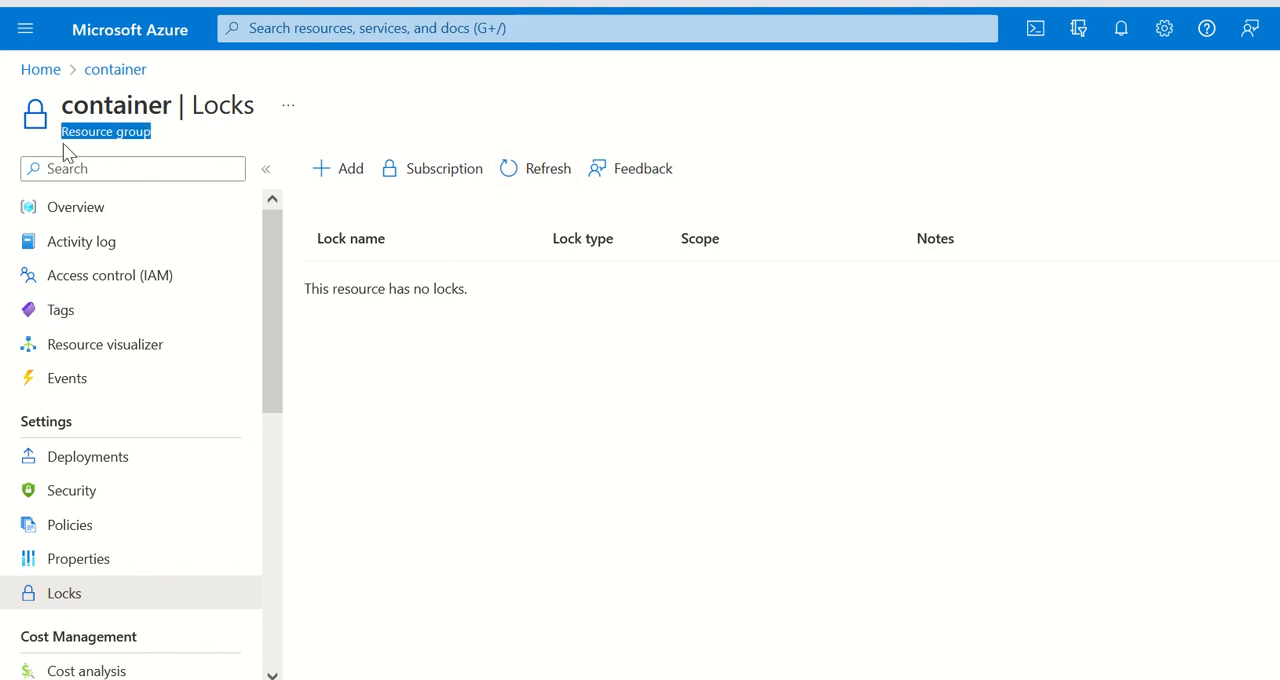
pyautogui.click(351, 131)
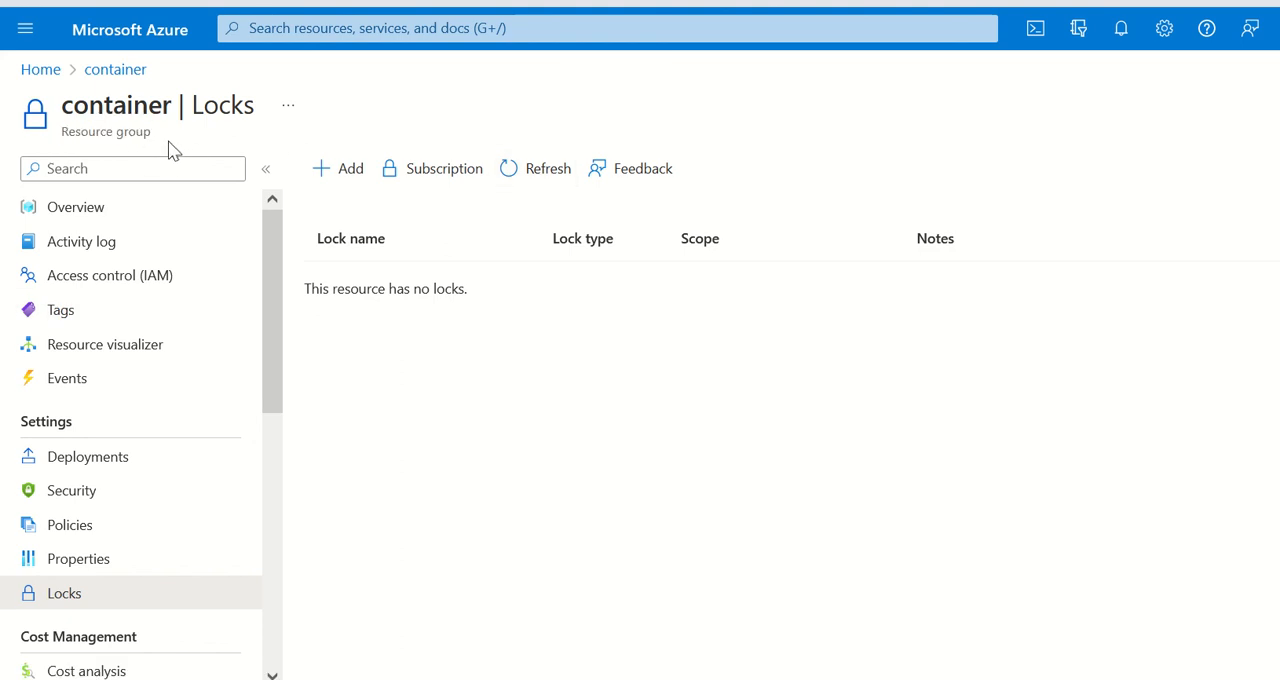
pyautogui.moveTo(152, 135); pyautogui.dragTo(64, 145)
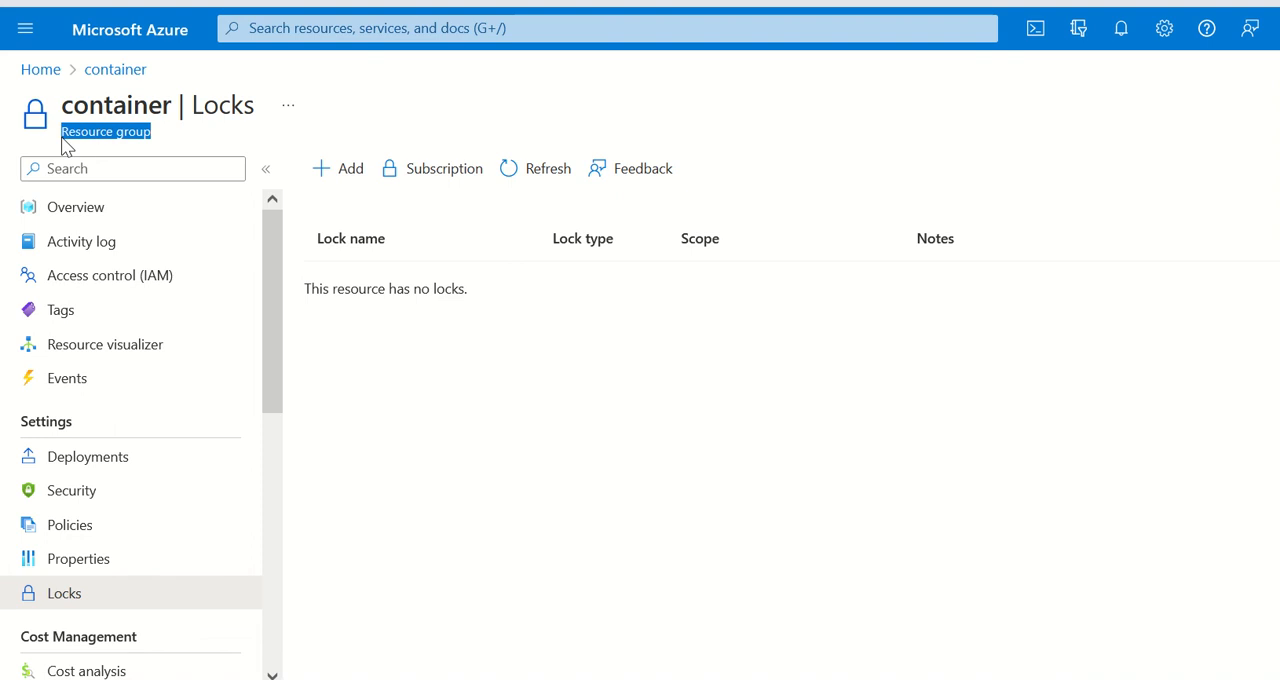
pyautogui.moveTo(170, 120); pyautogui.dragTo(58, 130)
pyautogui.click(197, 137)
pyautogui.click(181, 136)
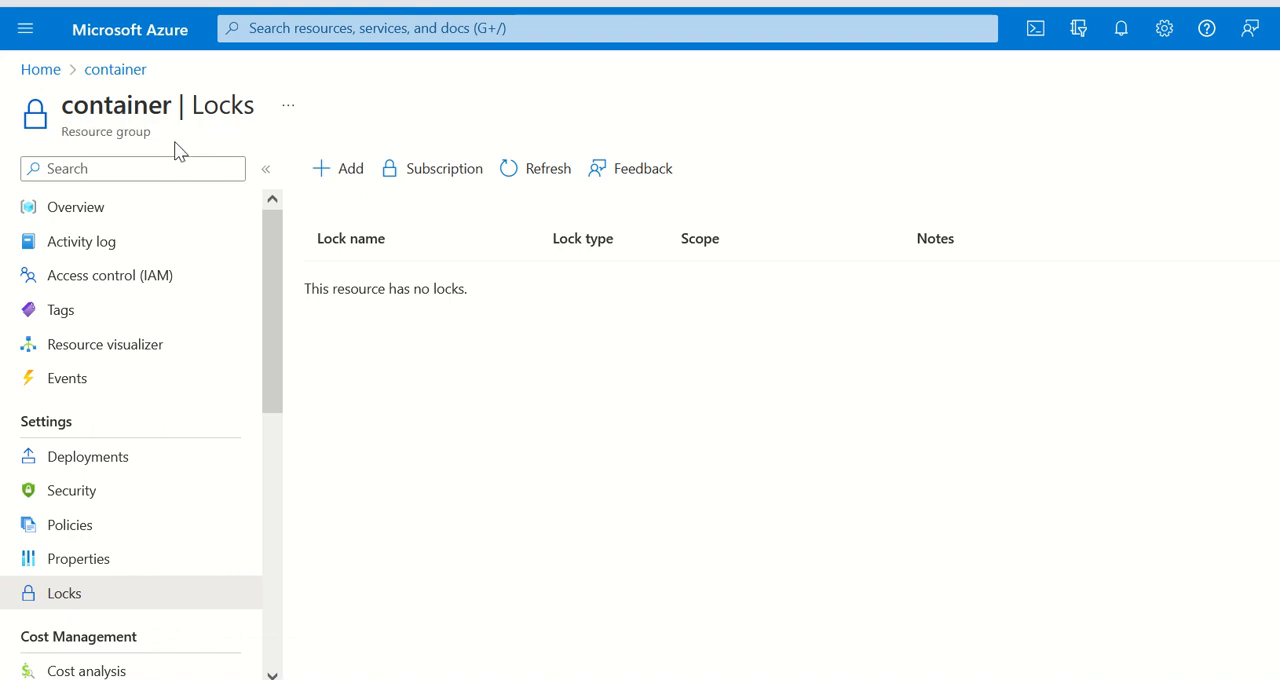
pyautogui.moveTo(176, 150); pyautogui.dragTo(57, 148)
pyautogui.click(57, 148)
pyautogui.moveTo(126, 146); pyautogui.dragTo(70, 148)
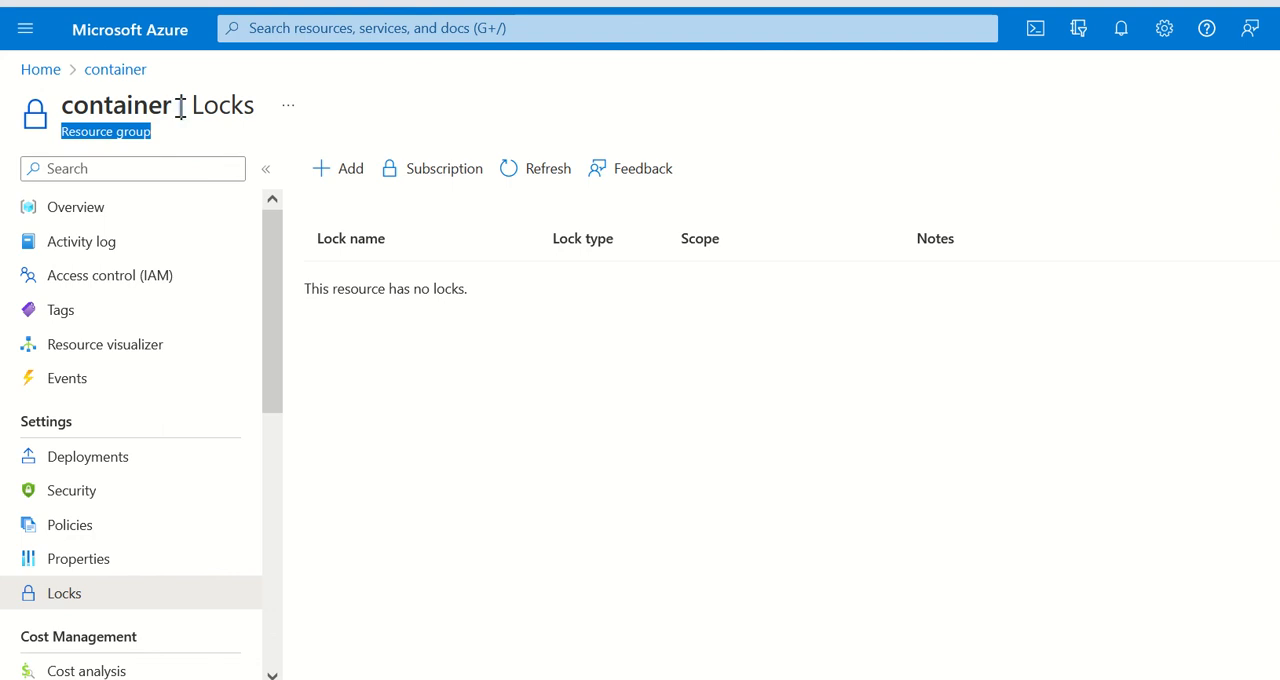
# Step: Check the resource locks of the Pay-As-You-Go subscription from the home page and return to its overview
pyautogui.click(92, 38)
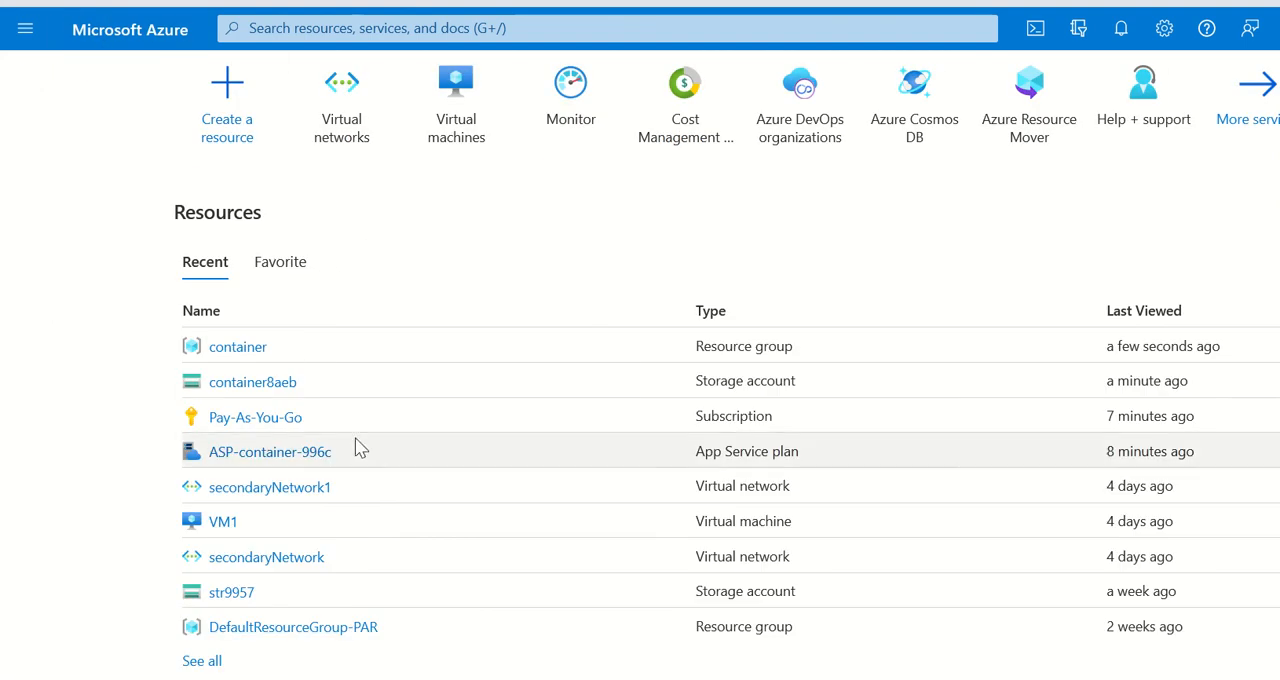
pyautogui.click(262, 421)
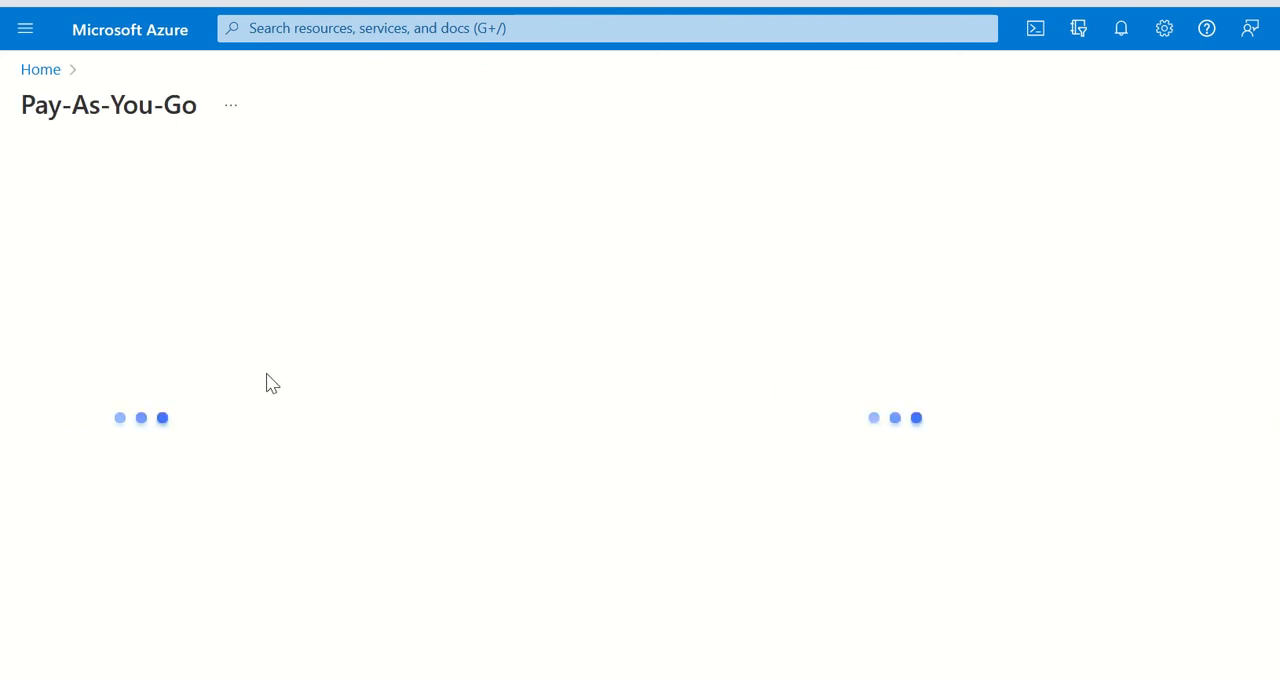
pyautogui.scroll(-6, 180, 420)
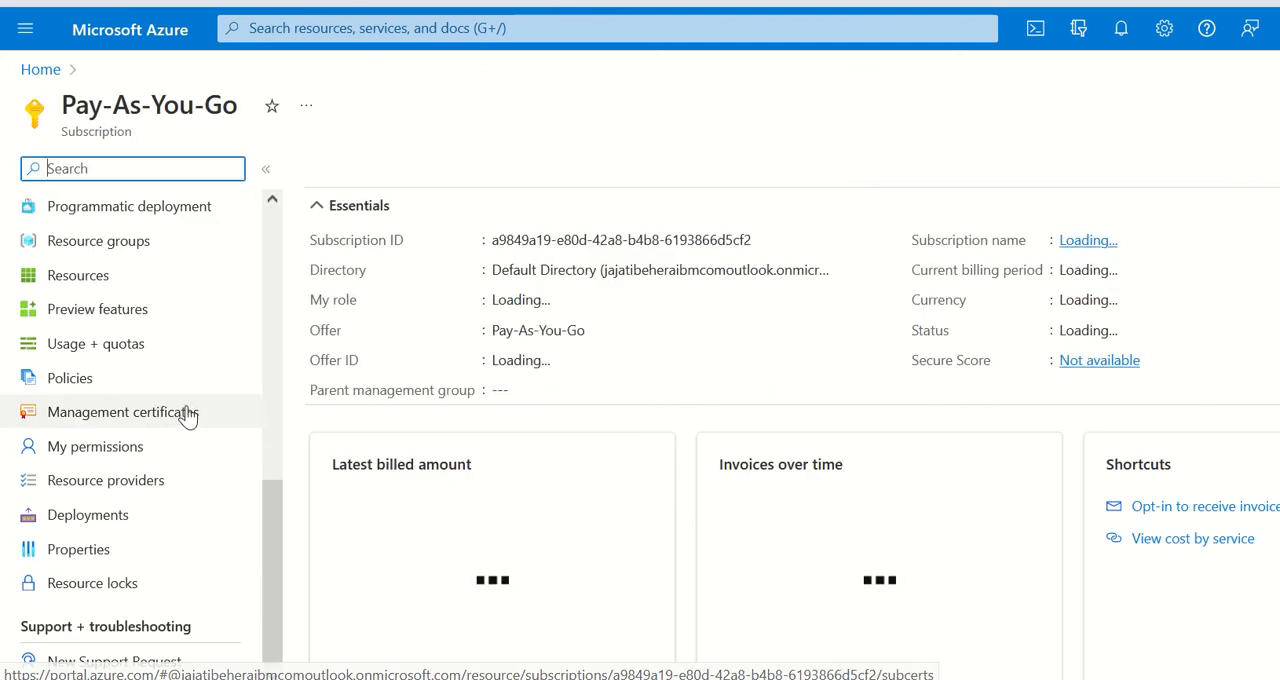
pyautogui.click(130, 581)
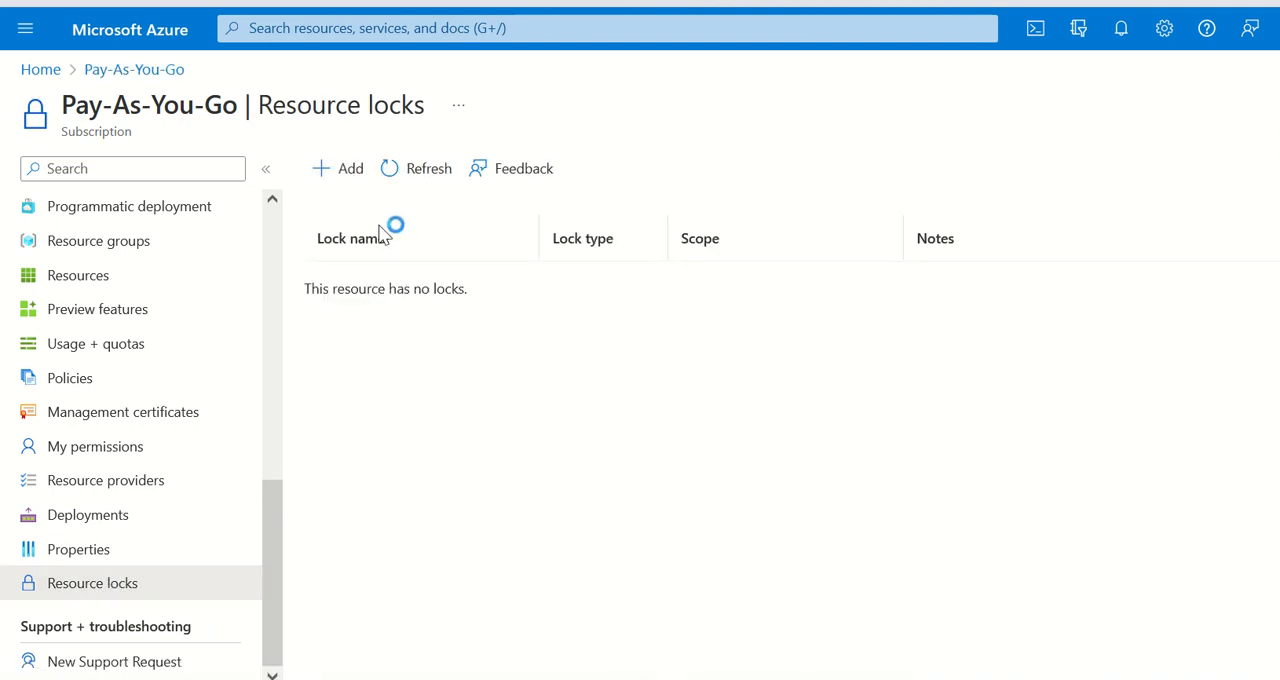
pyautogui.scroll(3, 160, 362)
pyautogui.scroll(3, 157, 357)
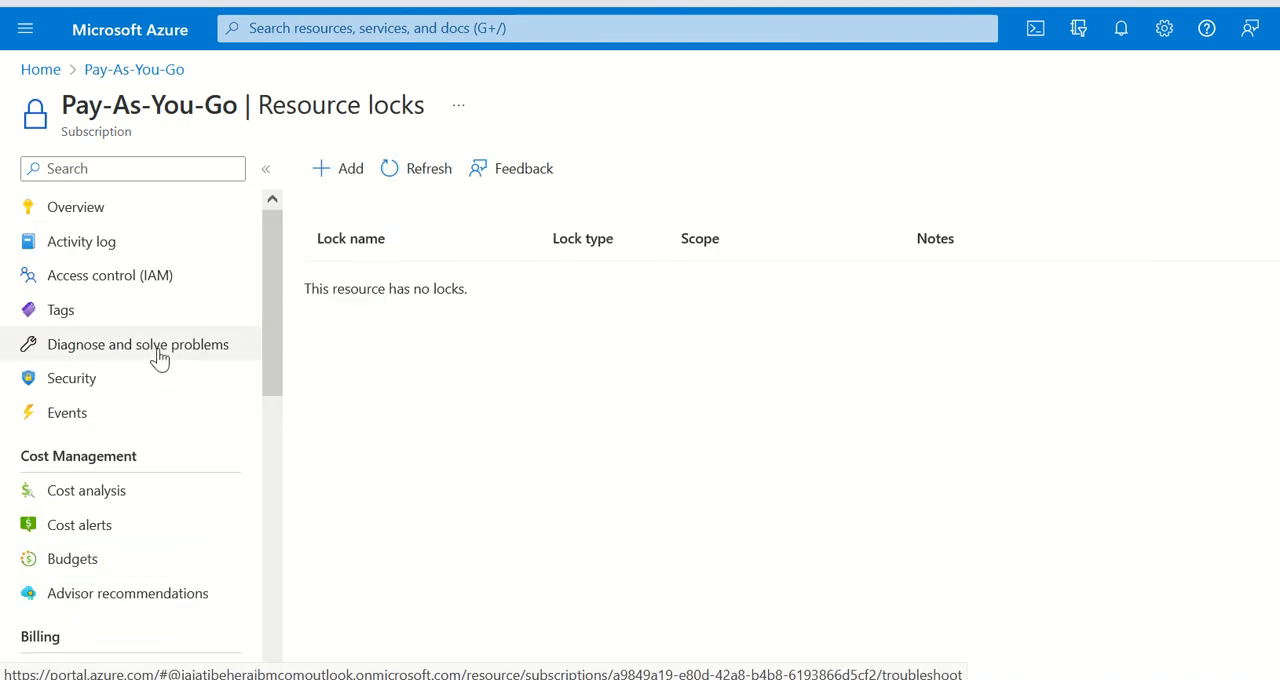
pyautogui.click(100, 207)
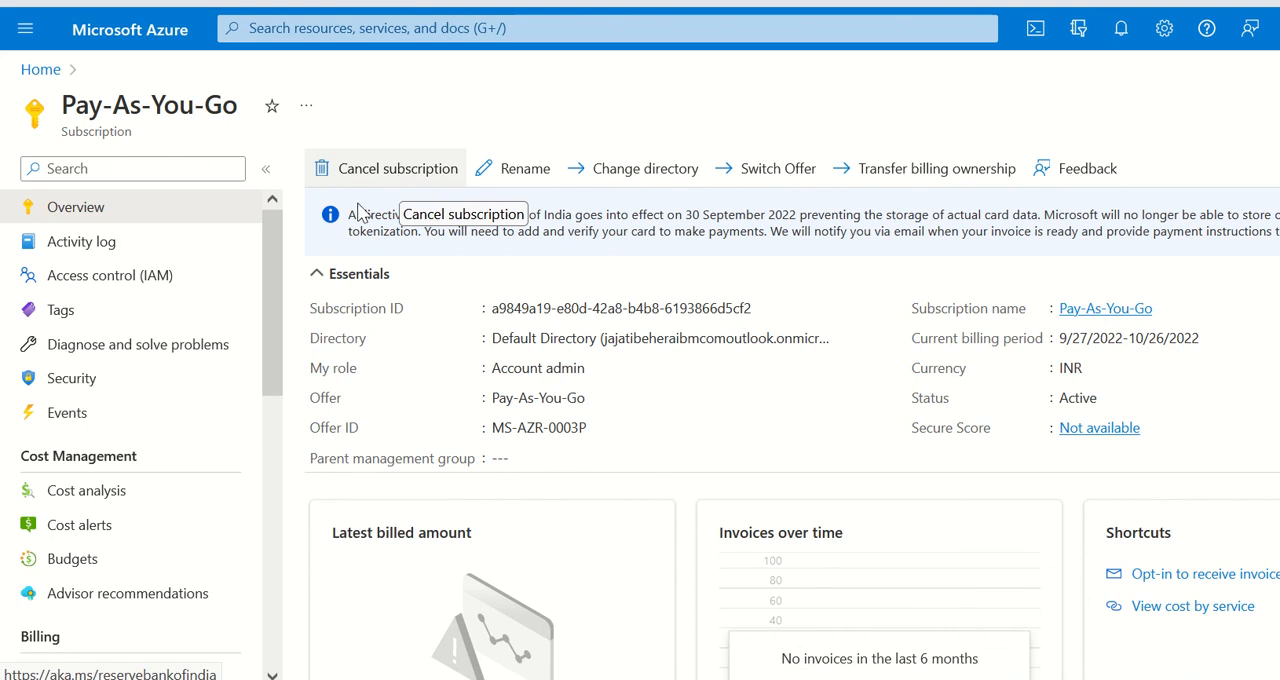
# Step: Check the locks list of the container resource group once more and return to the home page
pyautogui.click(80, 25)
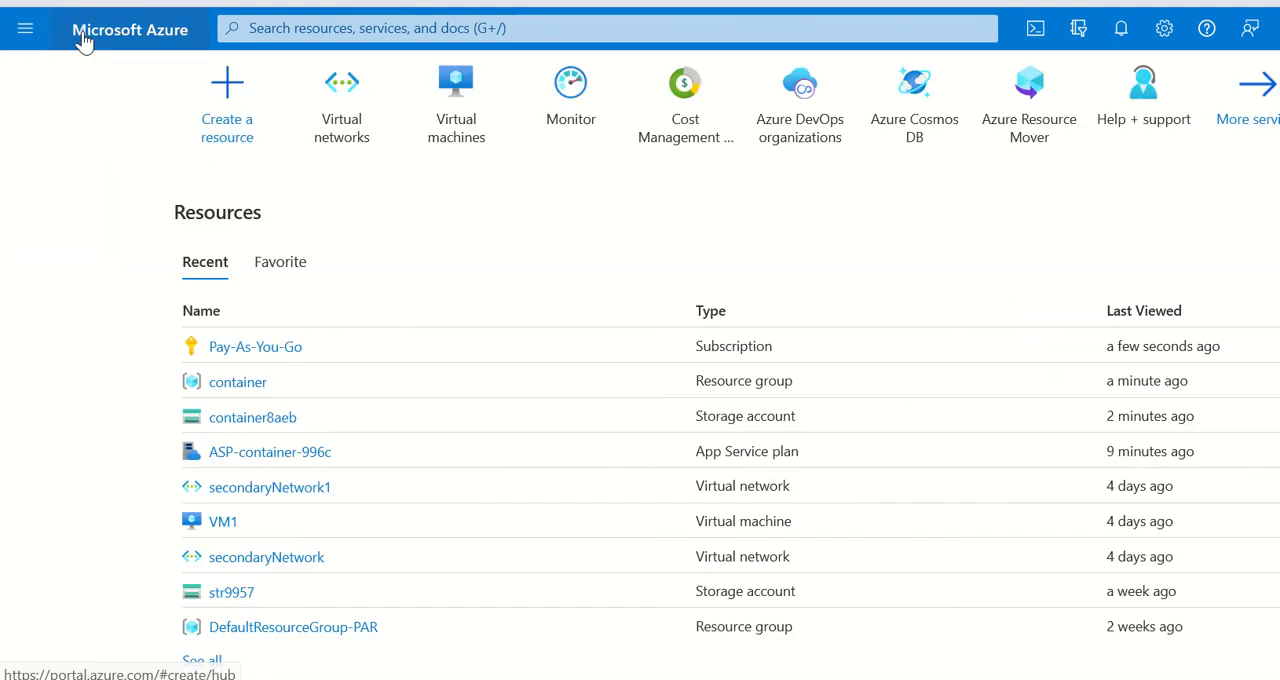
pyautogui.click(215, 384)
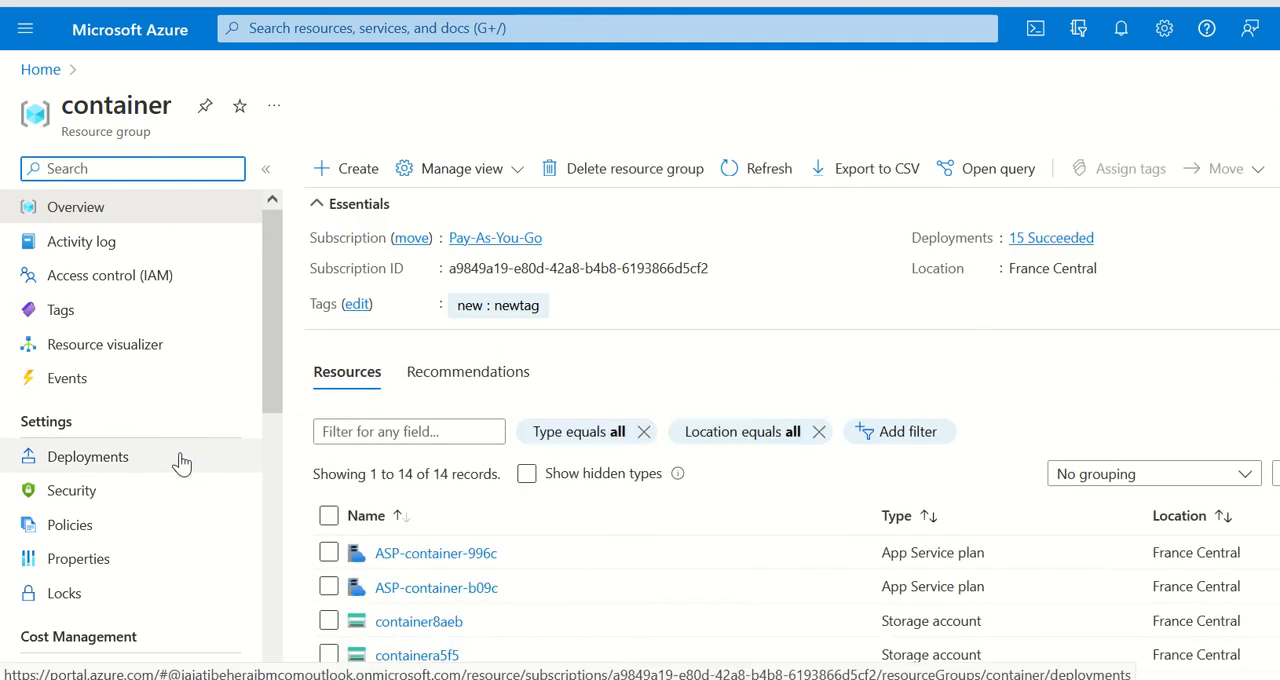
pyautogui.scroll(-5, 177, 420)
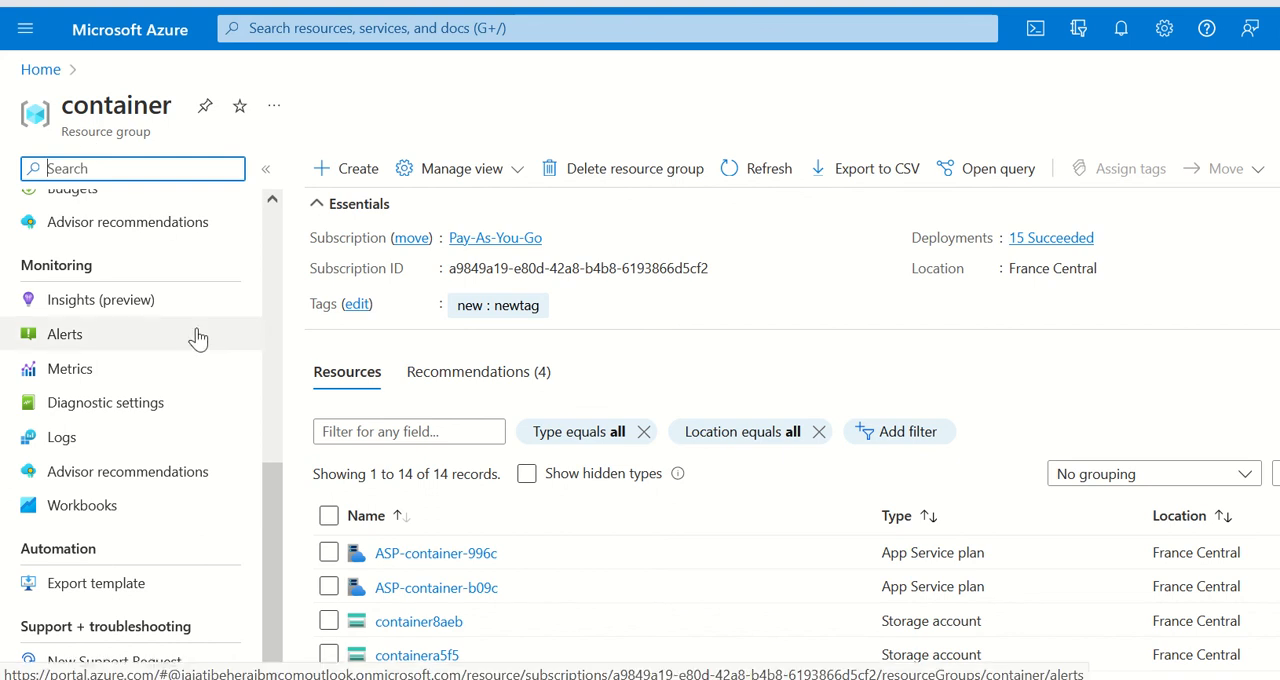
pyautogui.scroll(5, 100, 480)
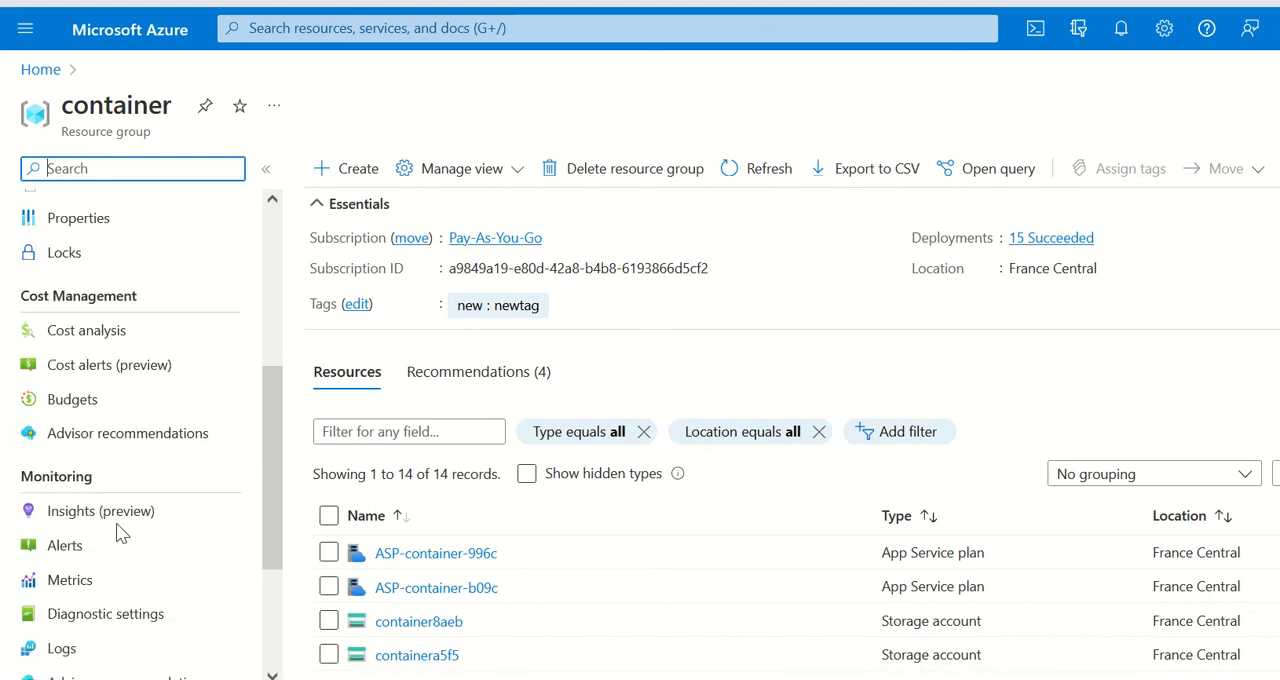
pyautogui.click(60, 475)
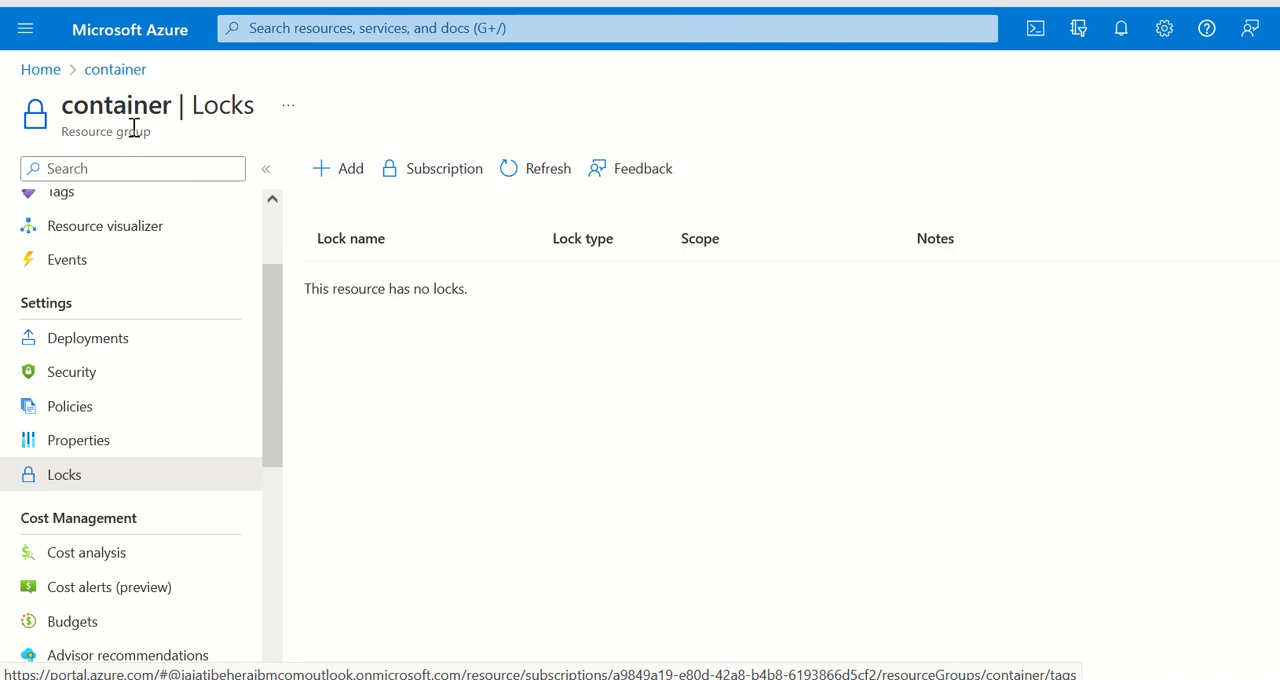
pyautogui.scroll(2, 160, 346)
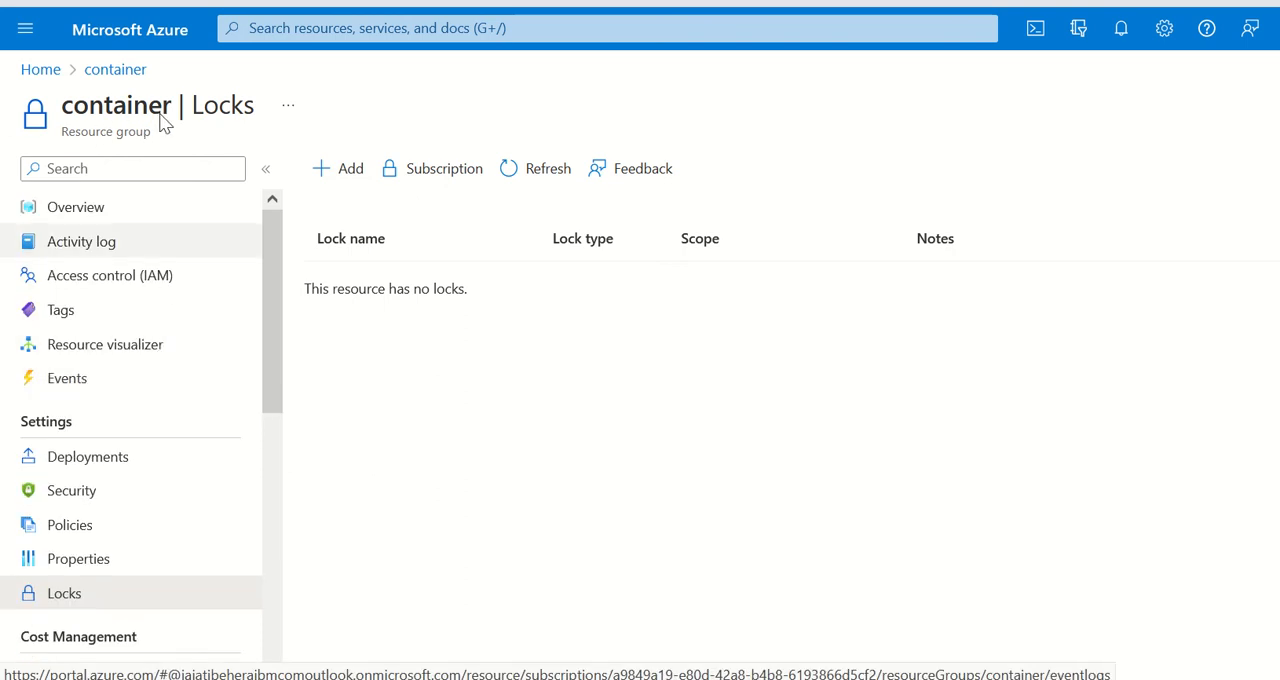
pyautogui.click(85, 32)
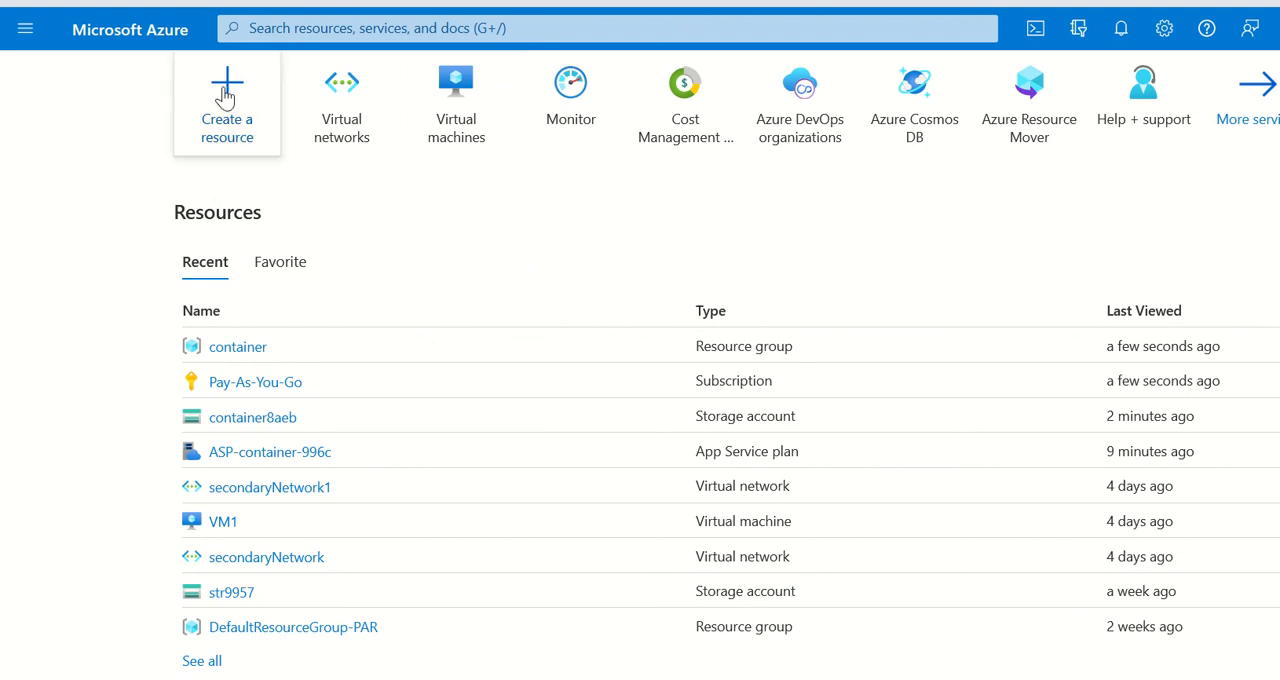
pyautogui.click(26, 30)
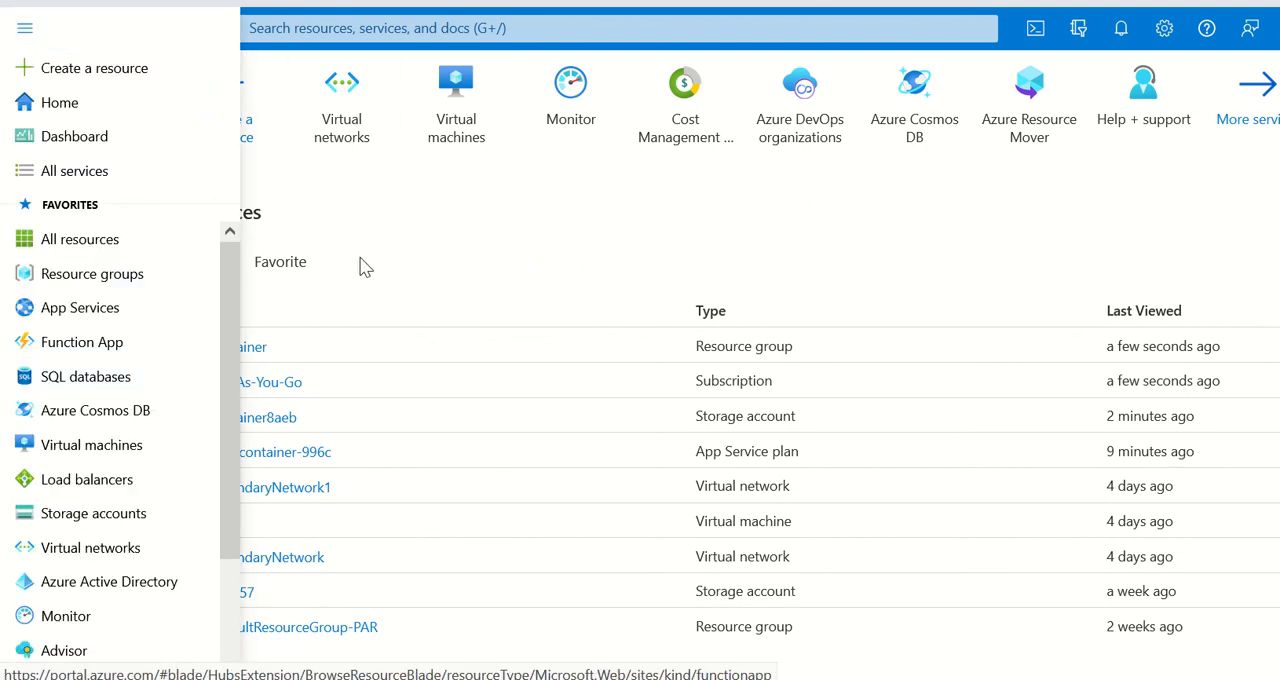
pyautogui.click(388, 240)
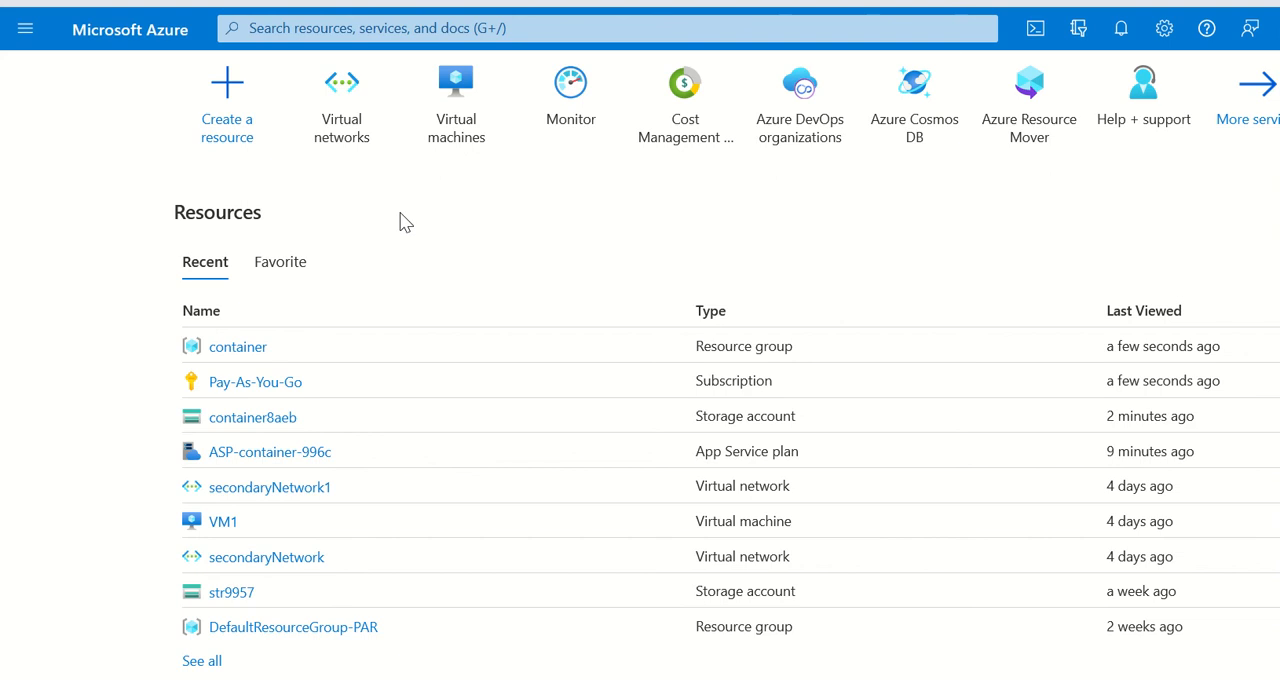